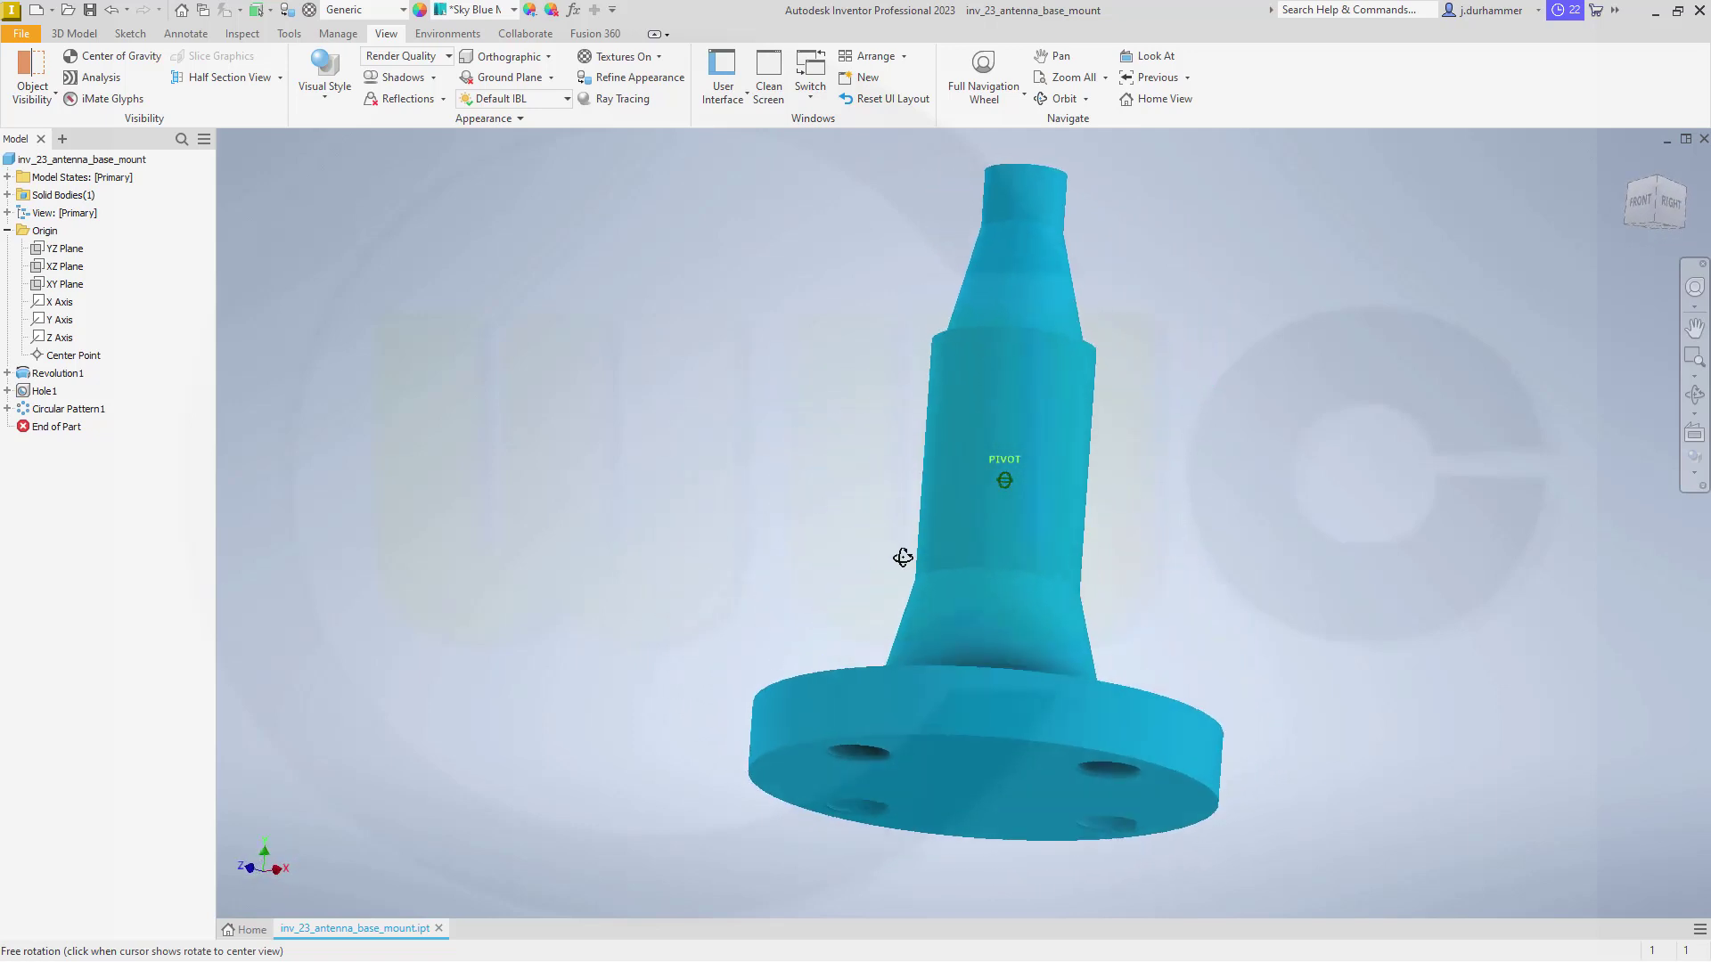
scroll(883, 591, "down", 5)
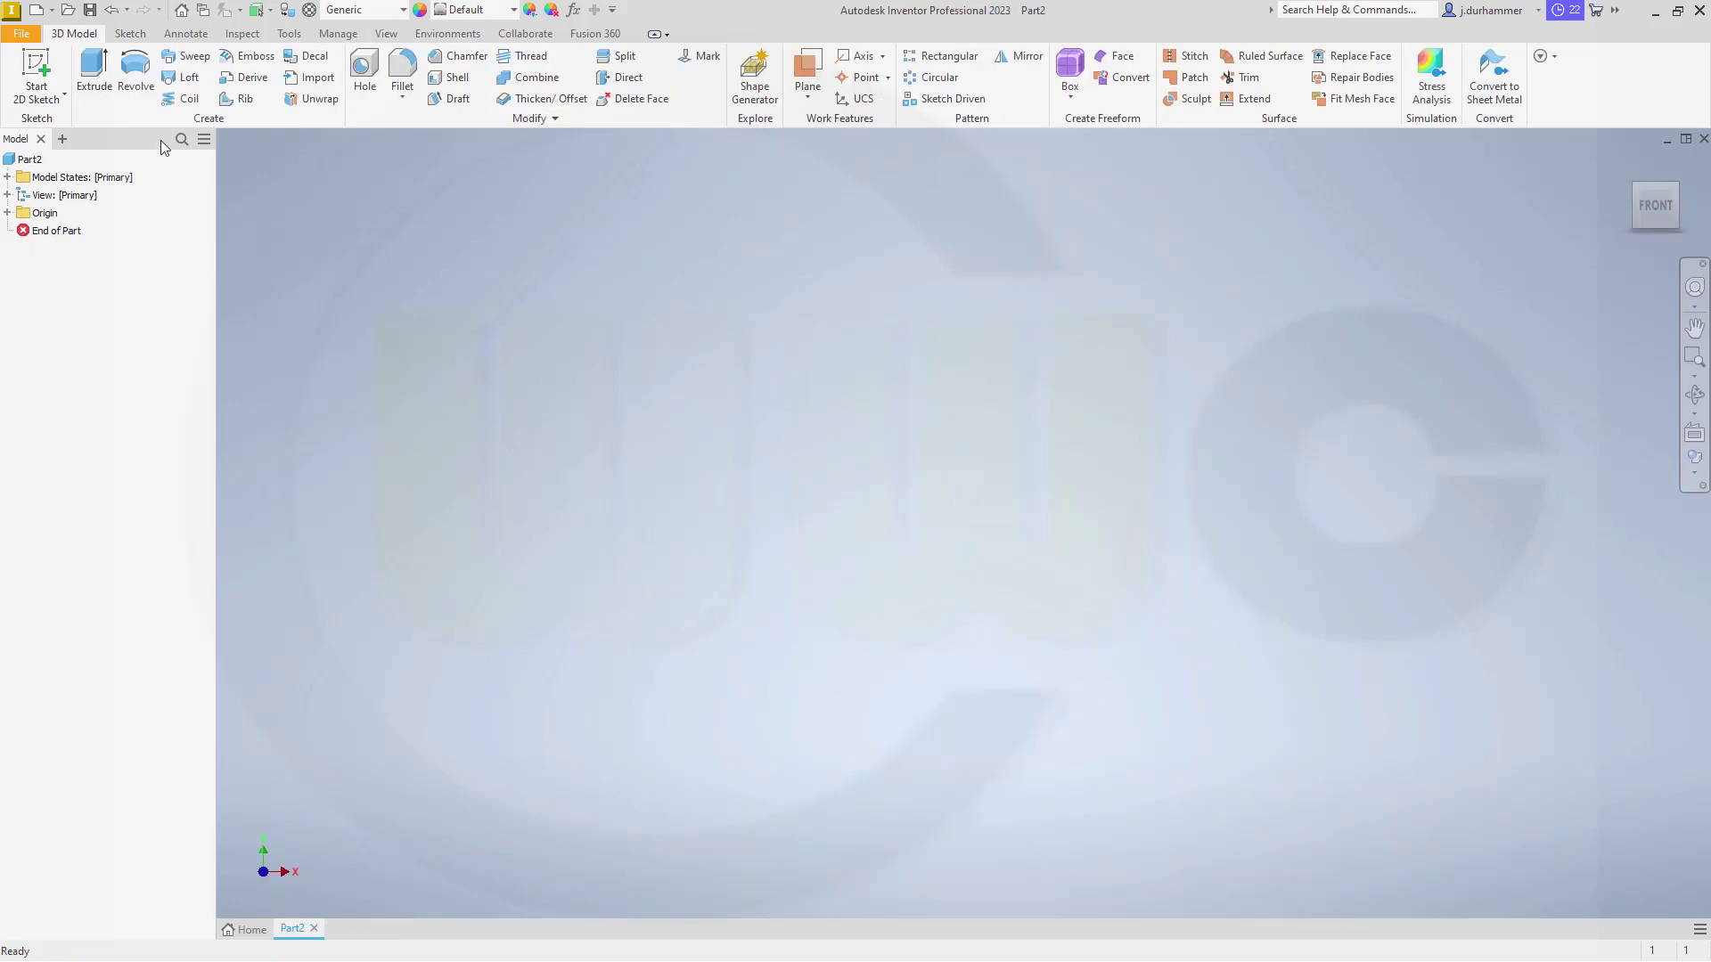
On the XY plane, sketch the base flange outline: bottom edge about 16 mm, outer edge about 3.8 mm, top edge about 4.7 mm inward.
left_click(48, 63)
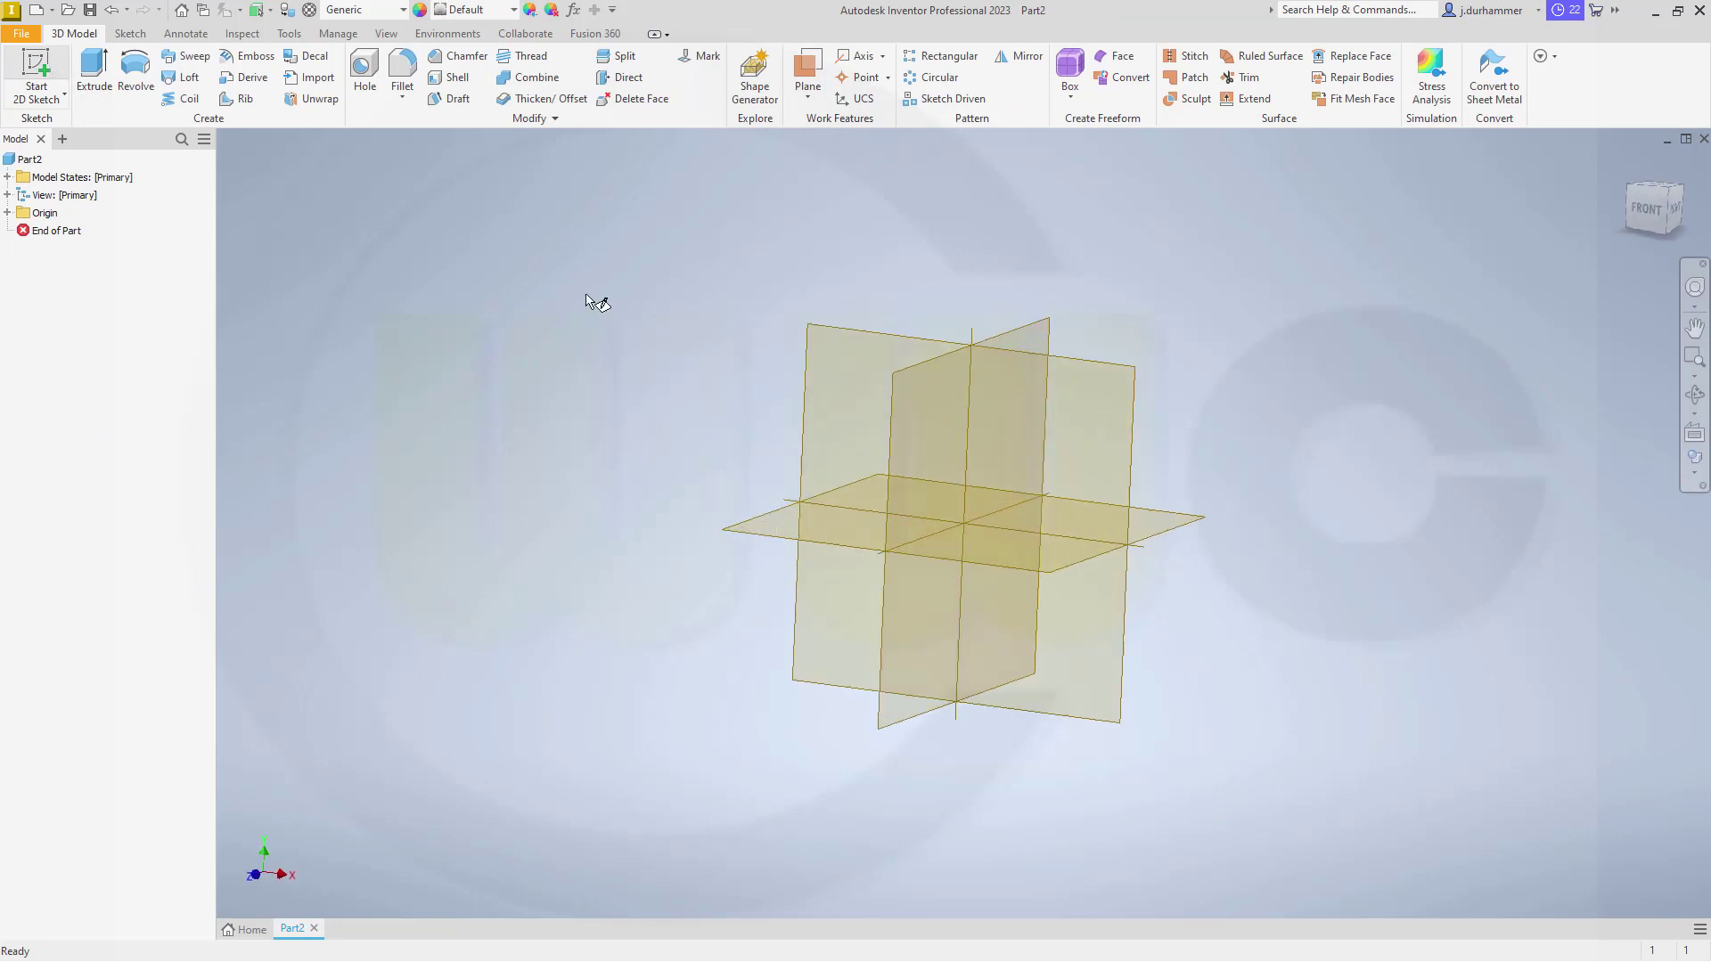
left_click(898, 293)
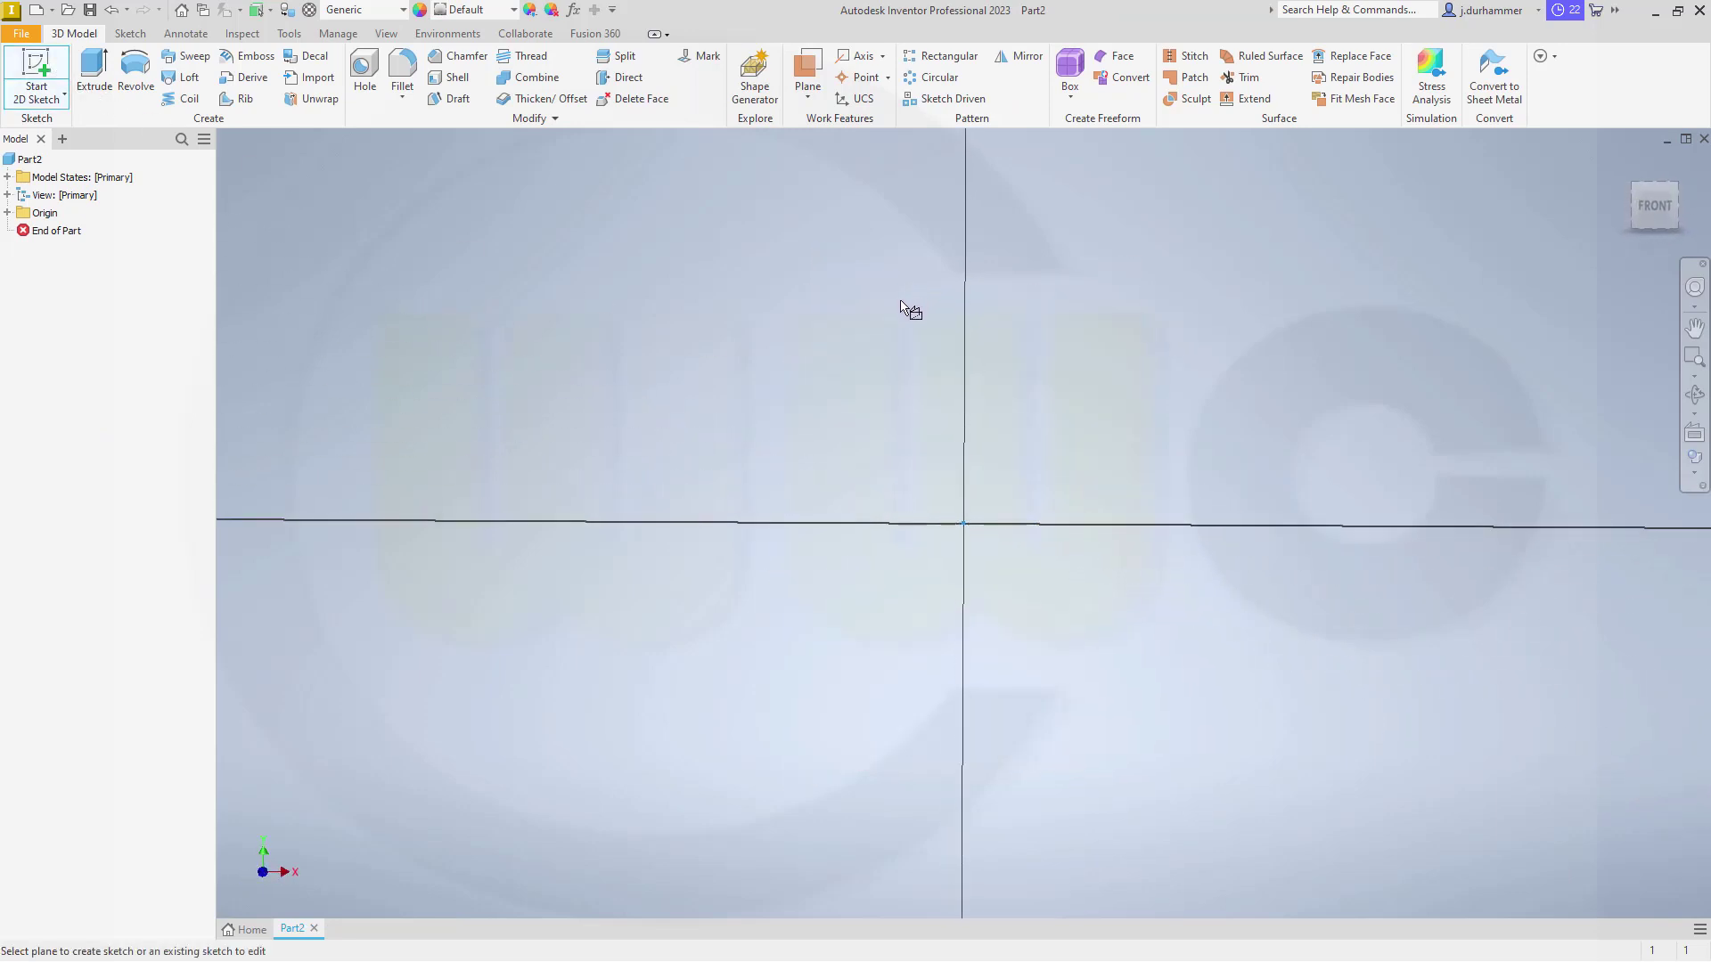
left_click(89, 68)
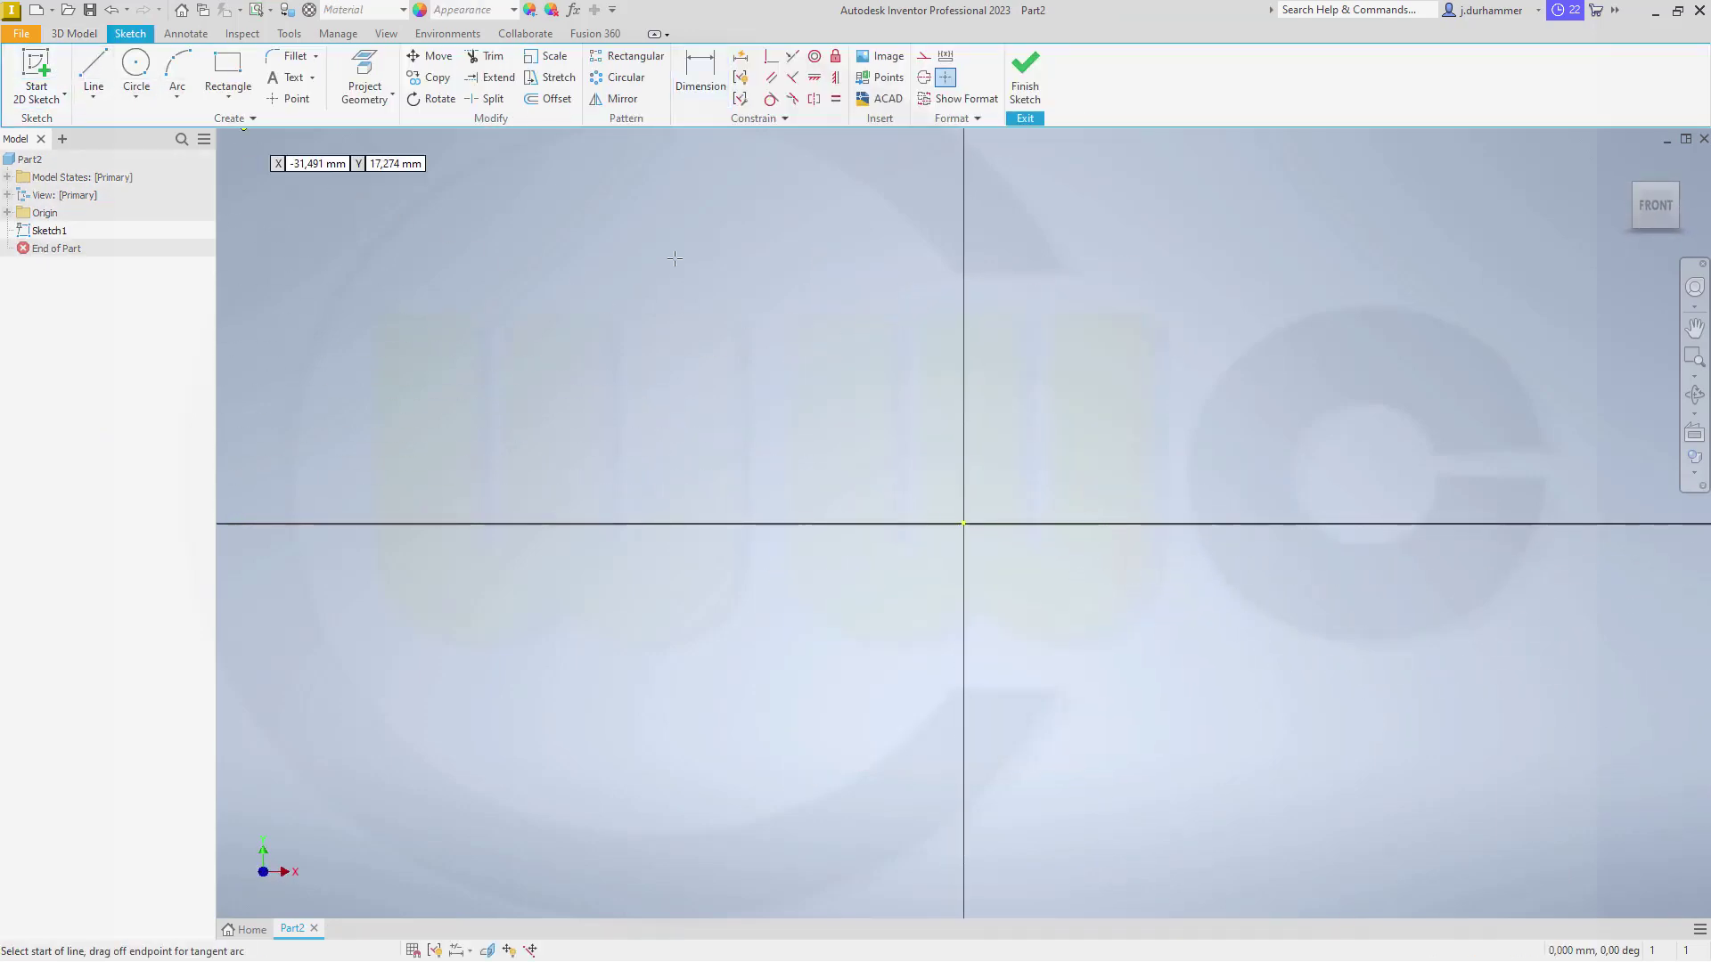
mouse_move(1136, 377)
middle_mouse_down()
mouse_move(928, 633)
mouse_move(874, 740)
middle_mouse_up()
left_click(845, 849)
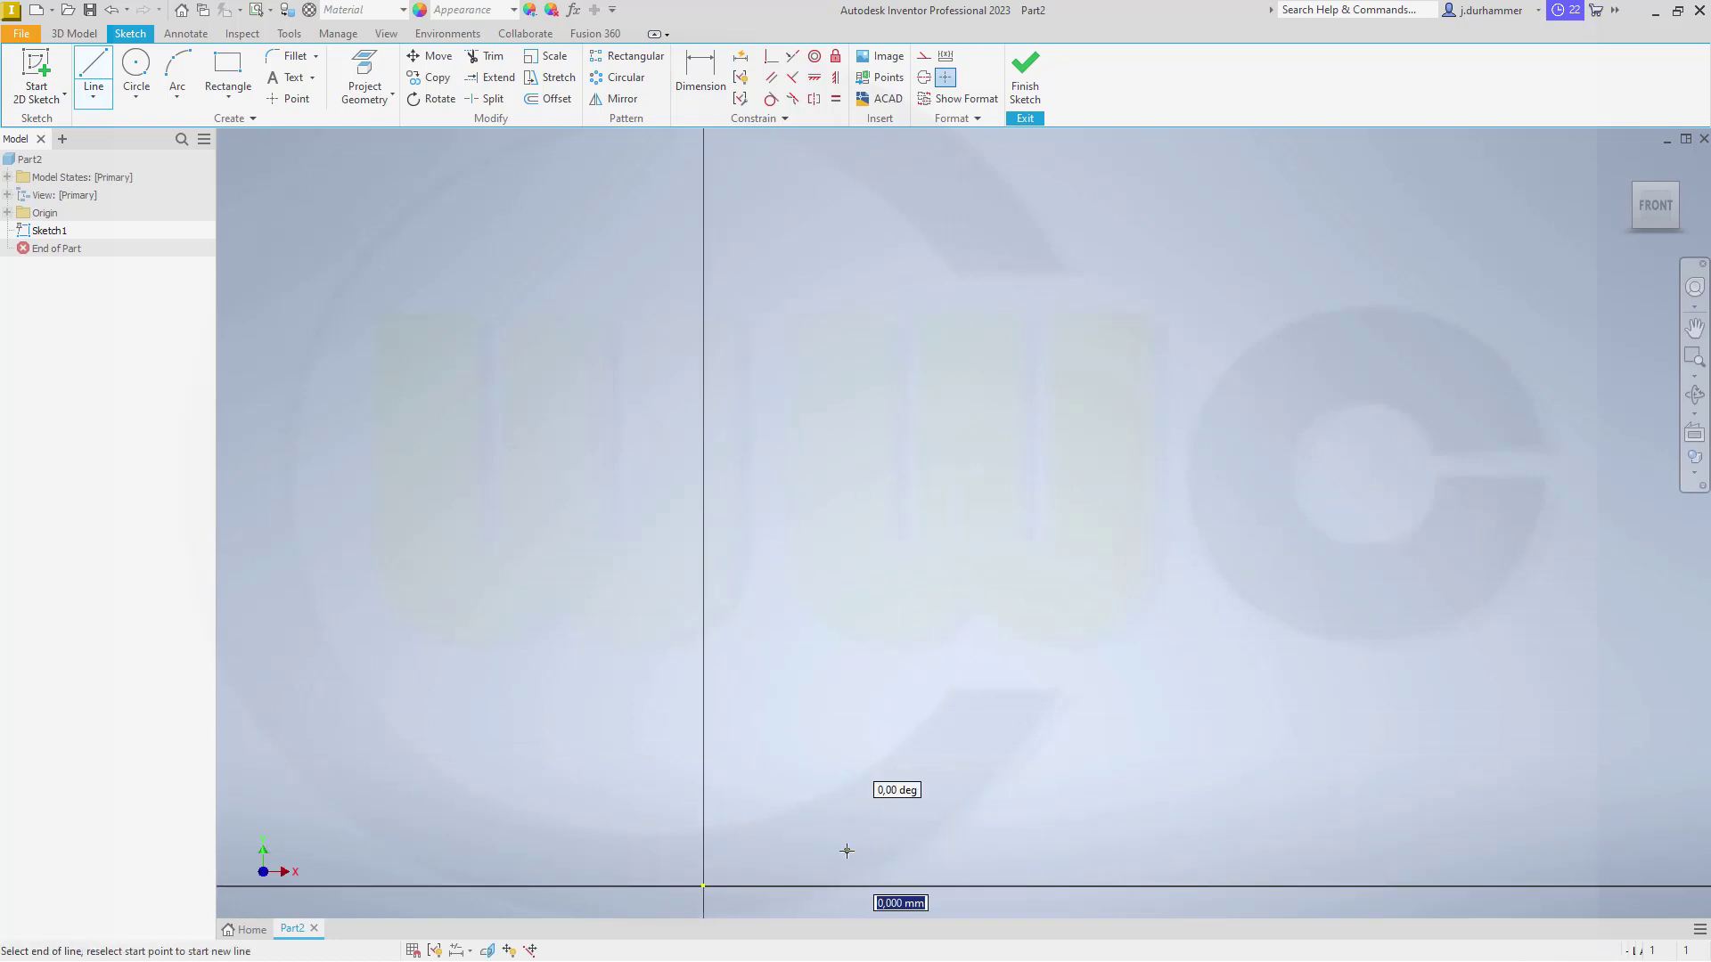
left_click(1210, 849)
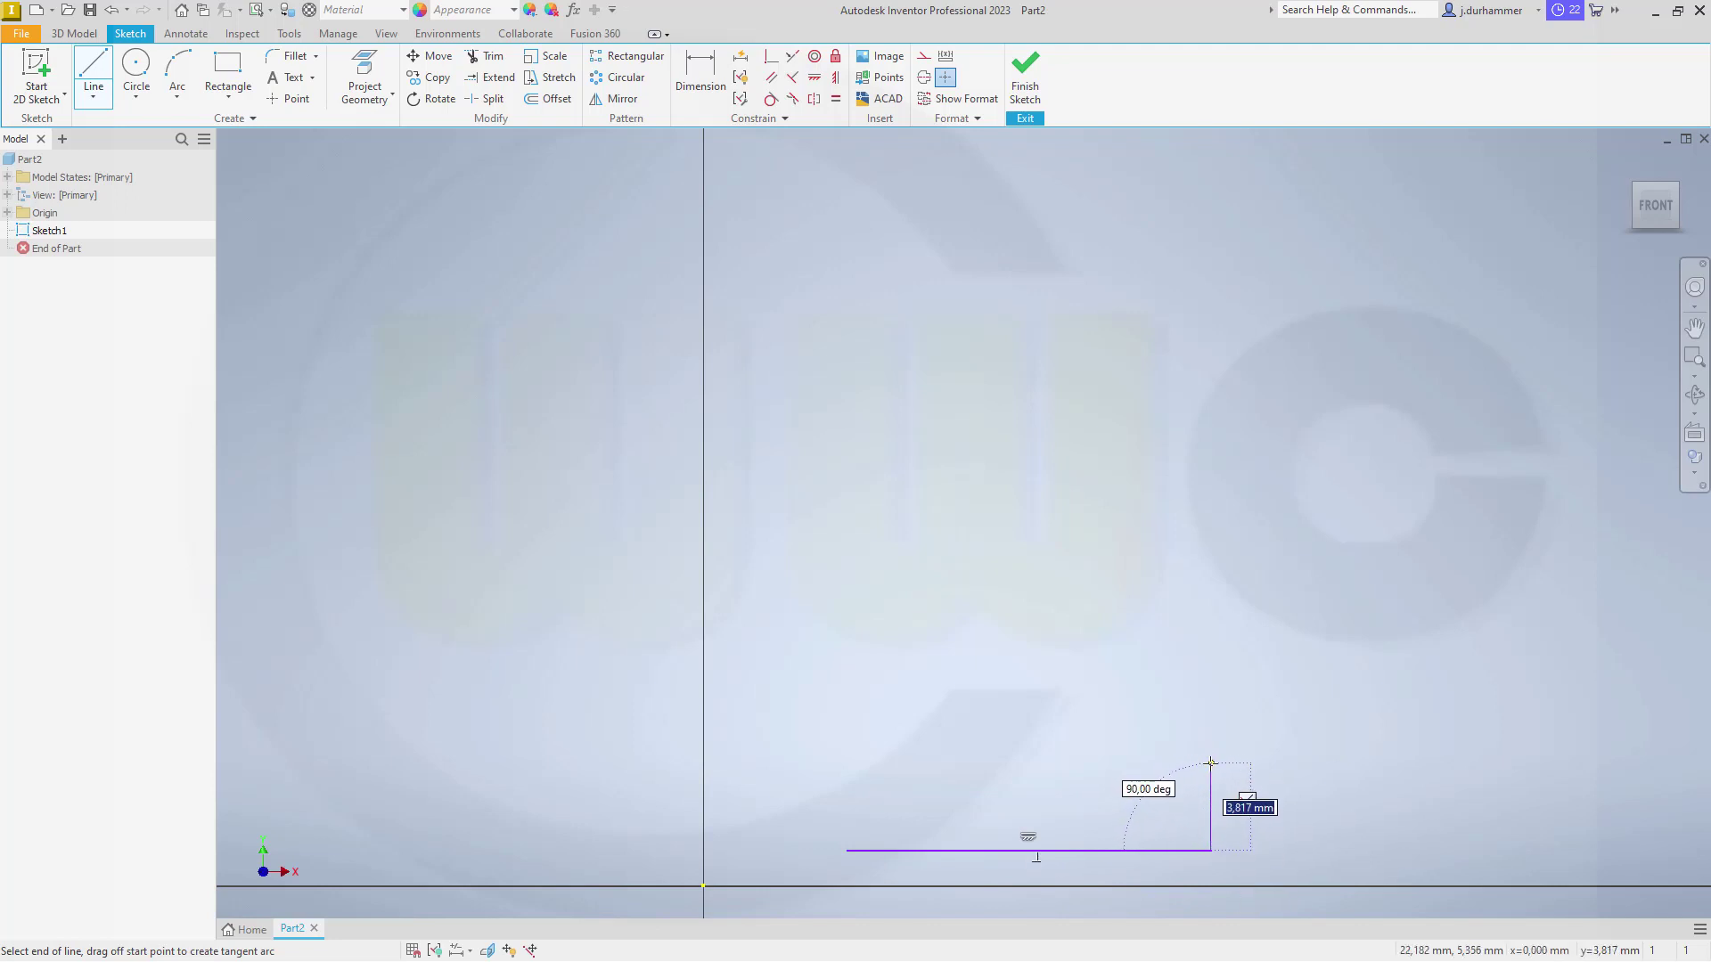
left_click(1210, 762)
left_click(1104, 763)
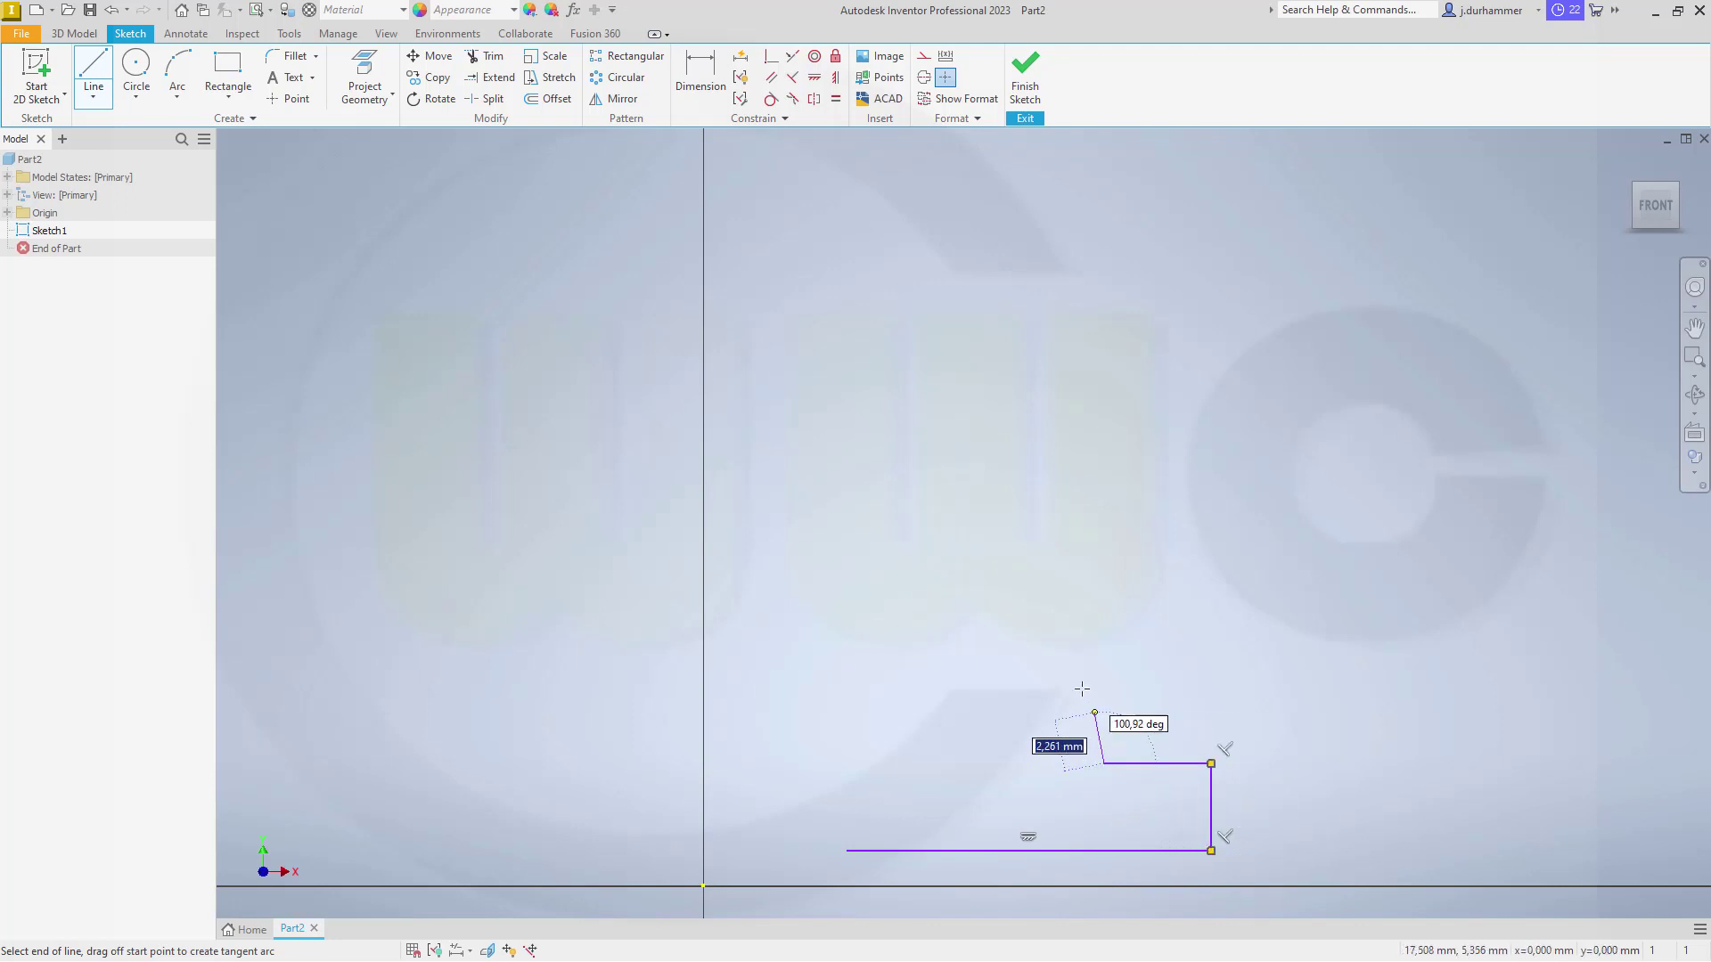
Continue the profile upward with a taper, vertical wall, small inward step, second taper and top neck about 4 mm high, closing it along a vertical axis line.
left_click(1030, 583)
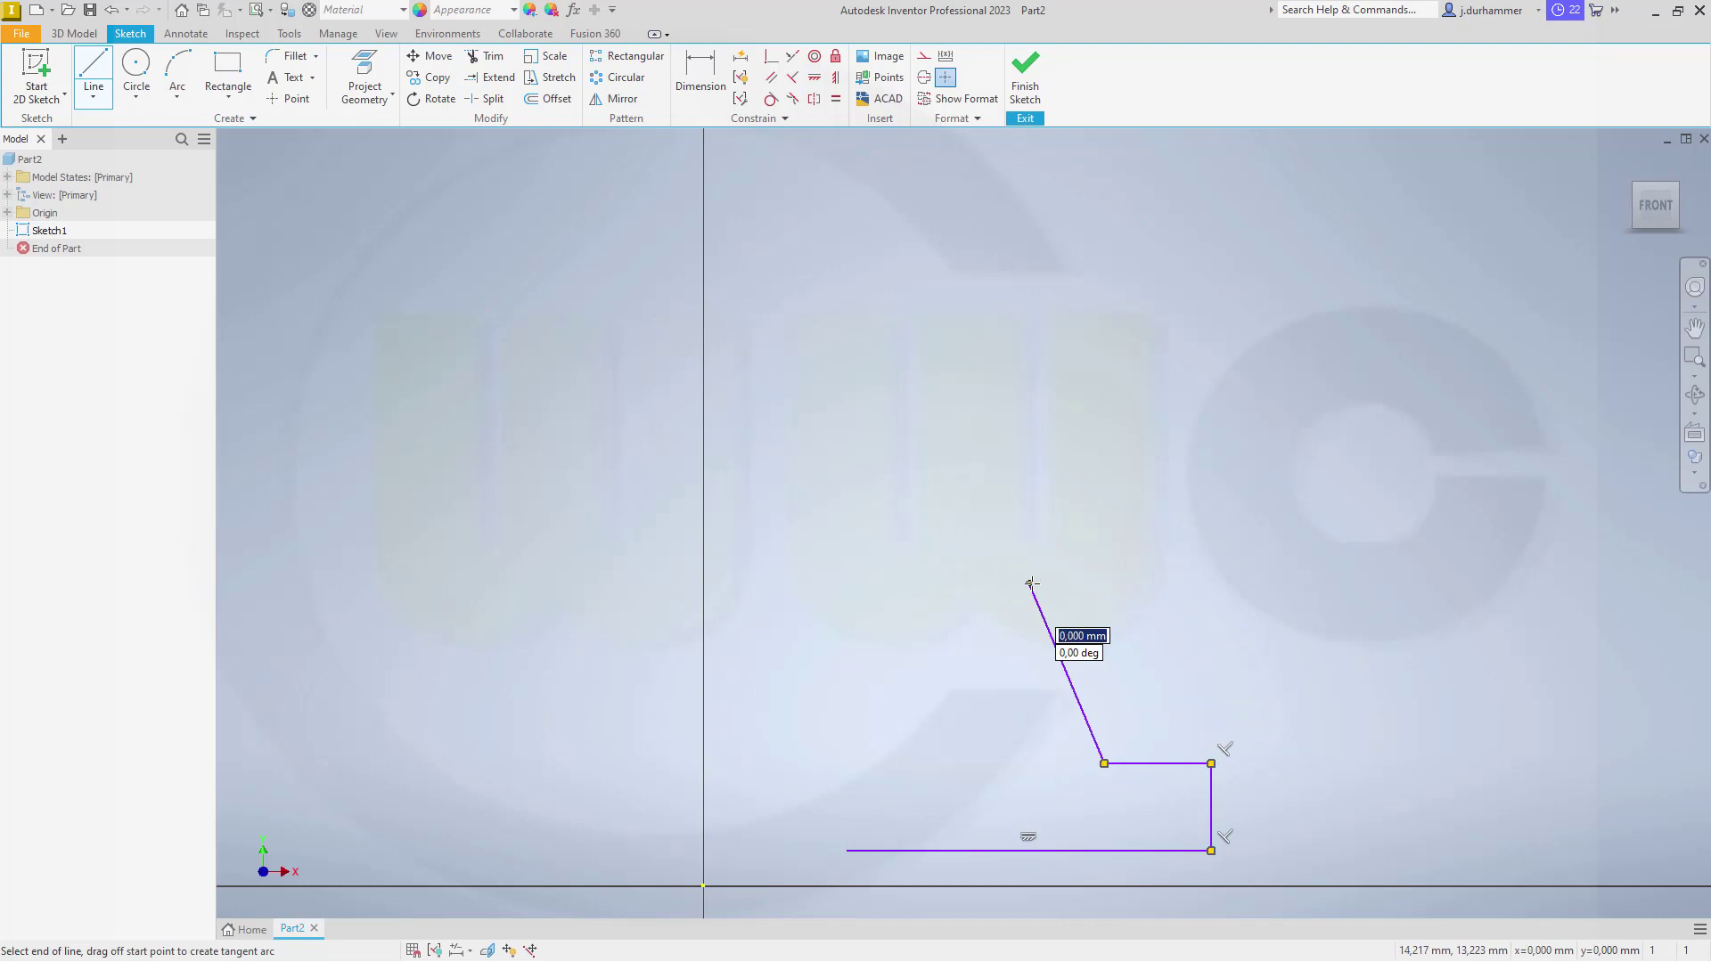
left_click(1029, 420)
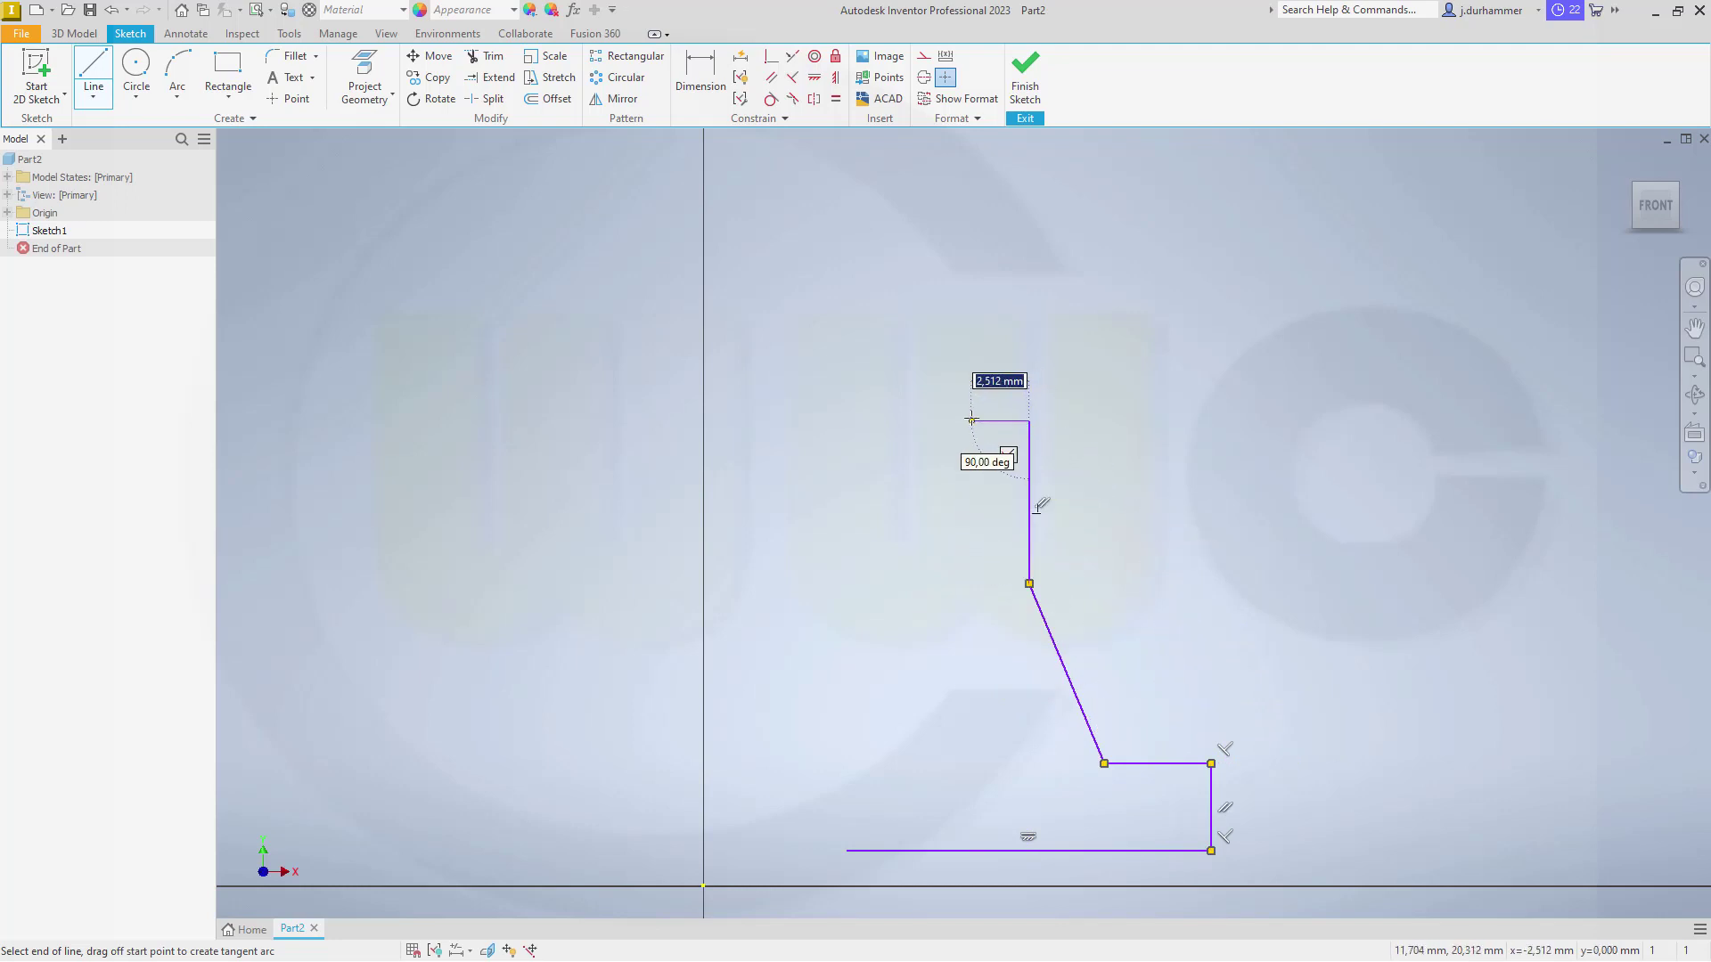
left_click(969, 421)
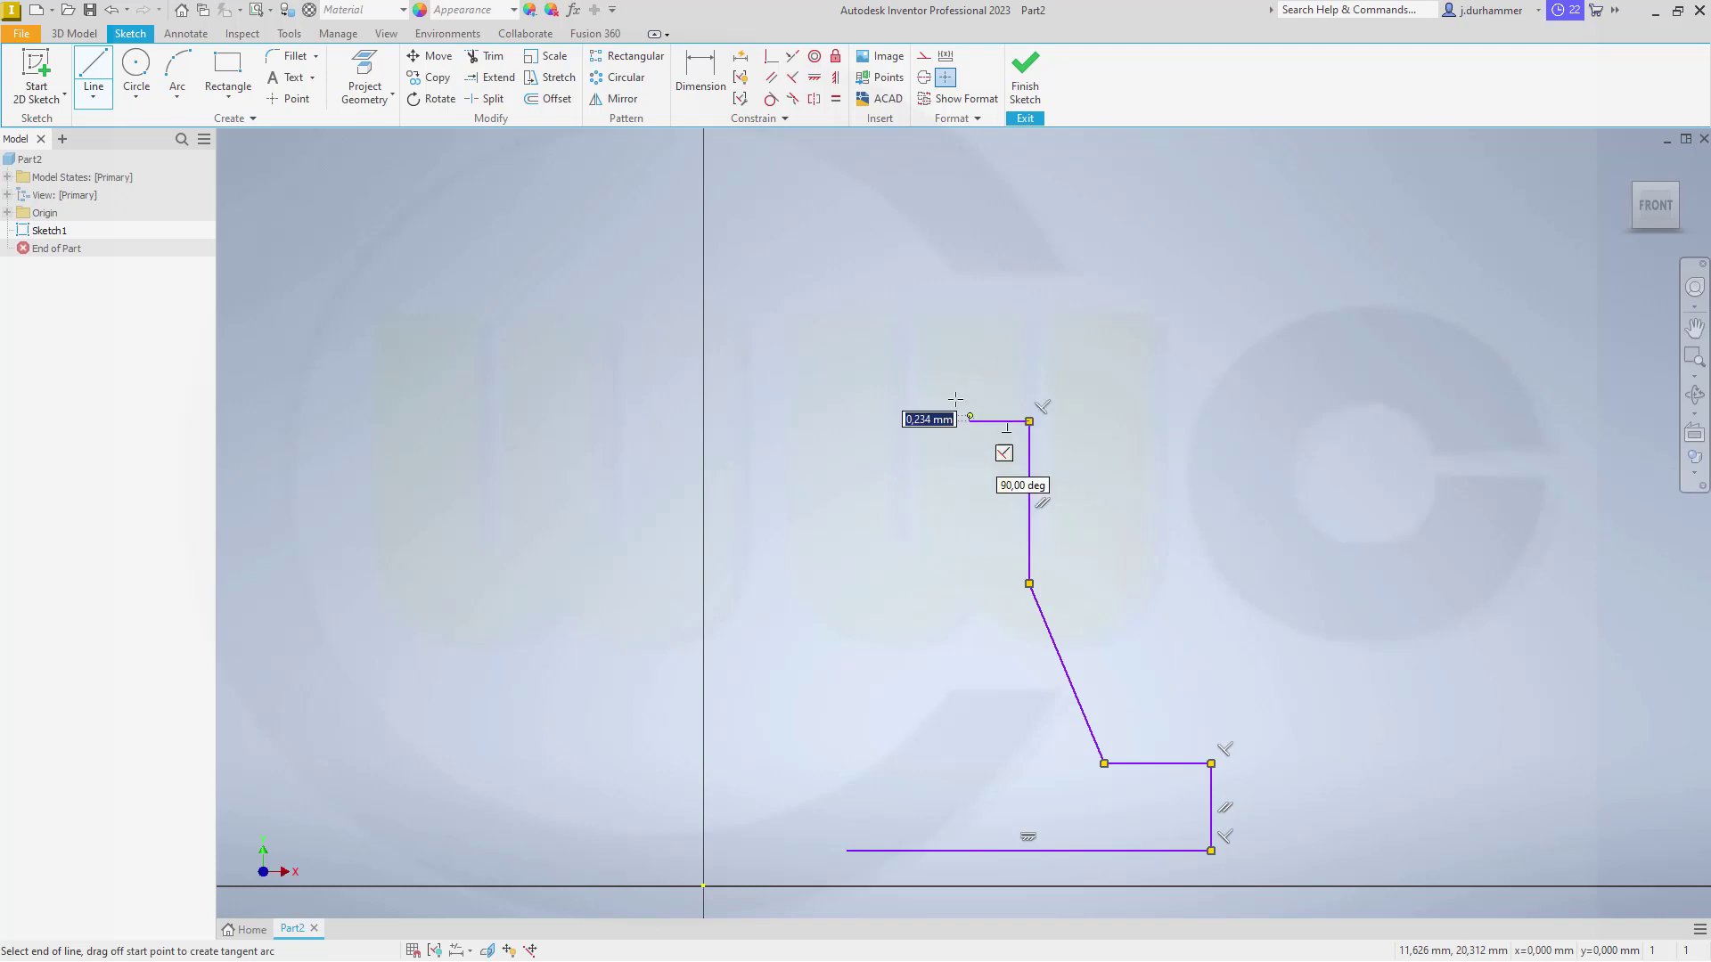
left_click(930, 257)
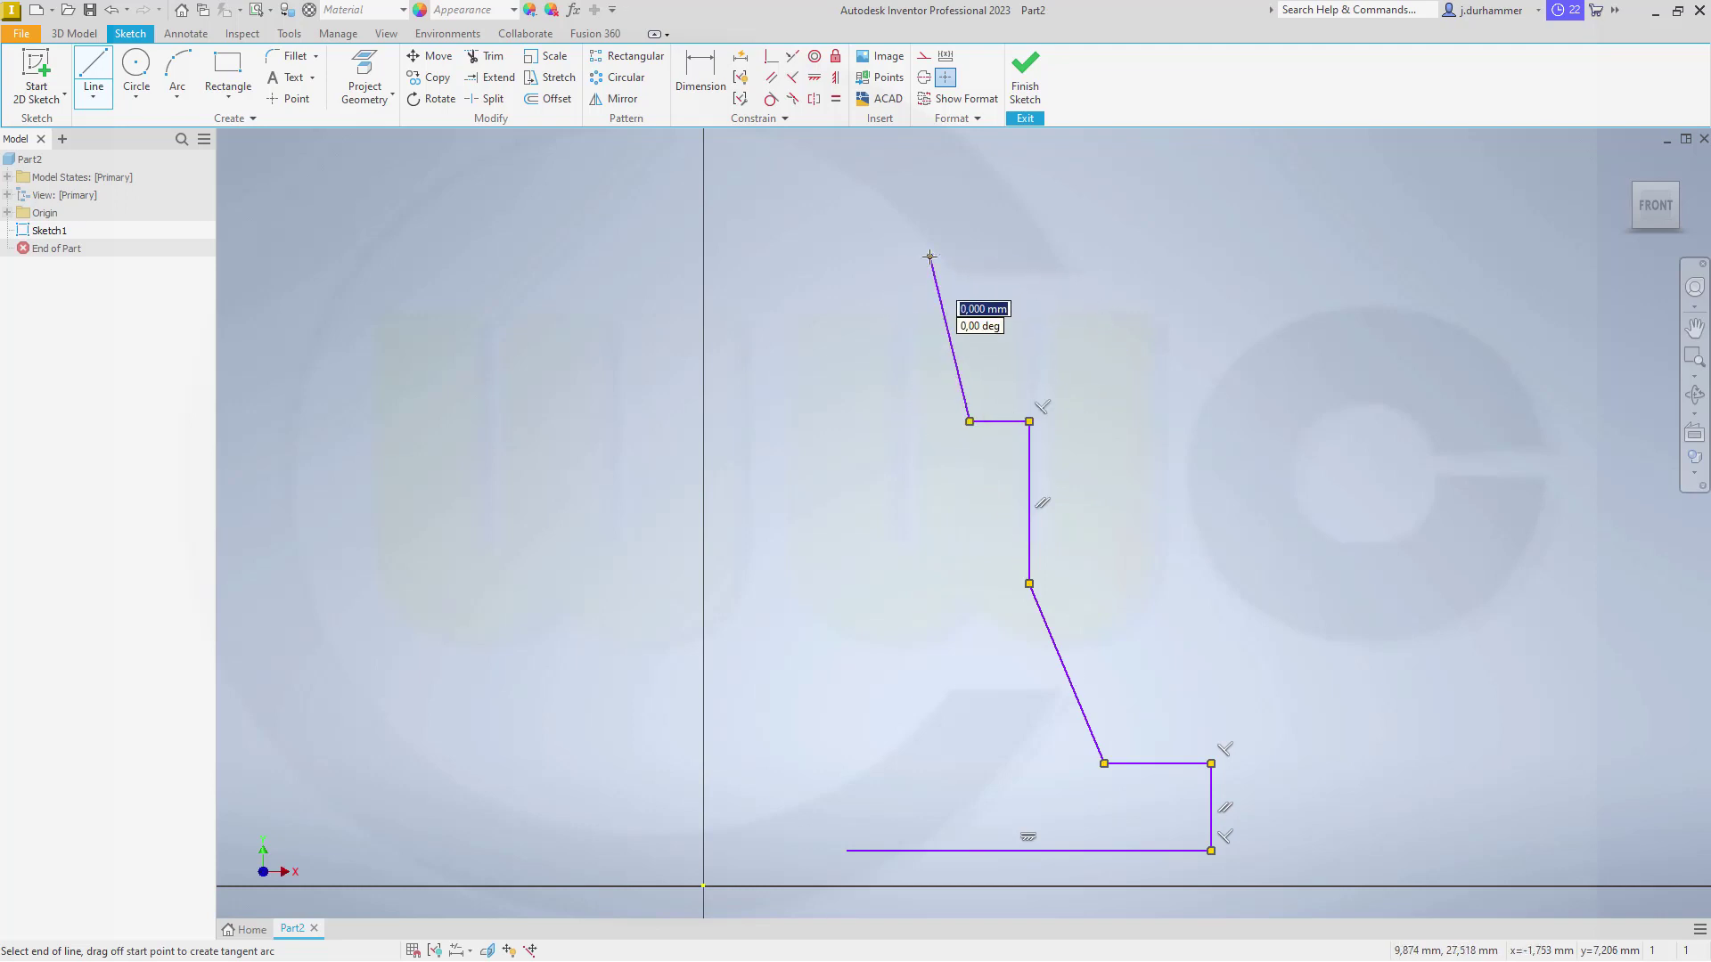
left_click(929, 163)
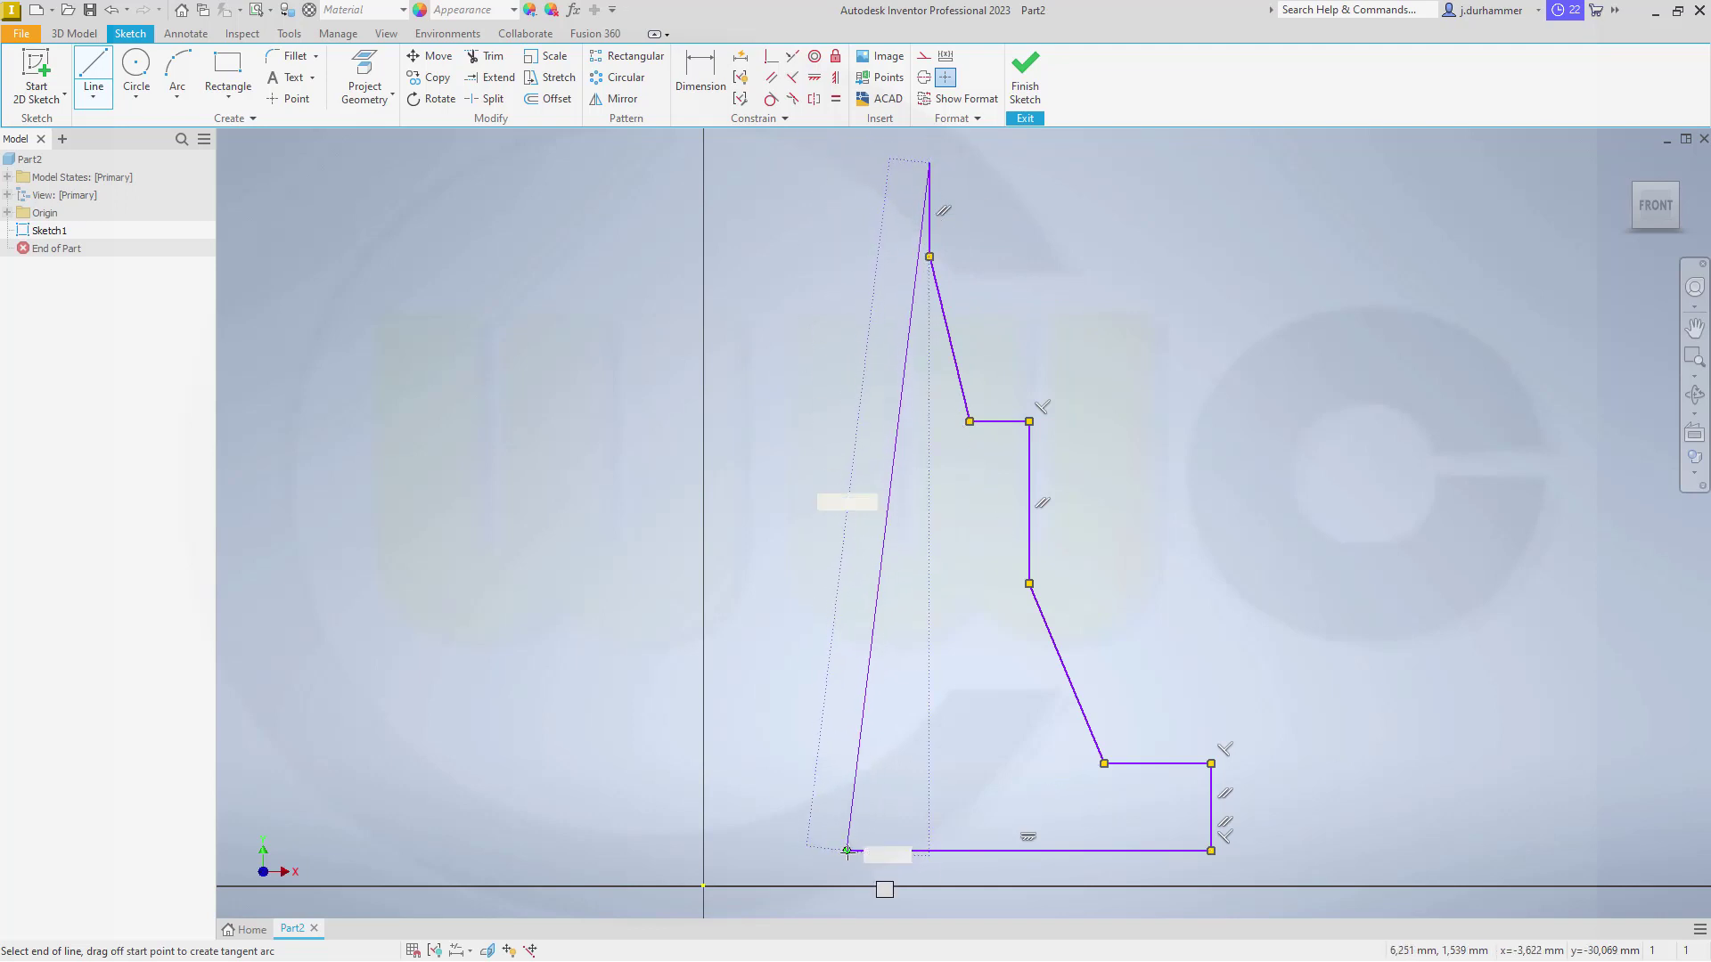
left_click(848, 163)
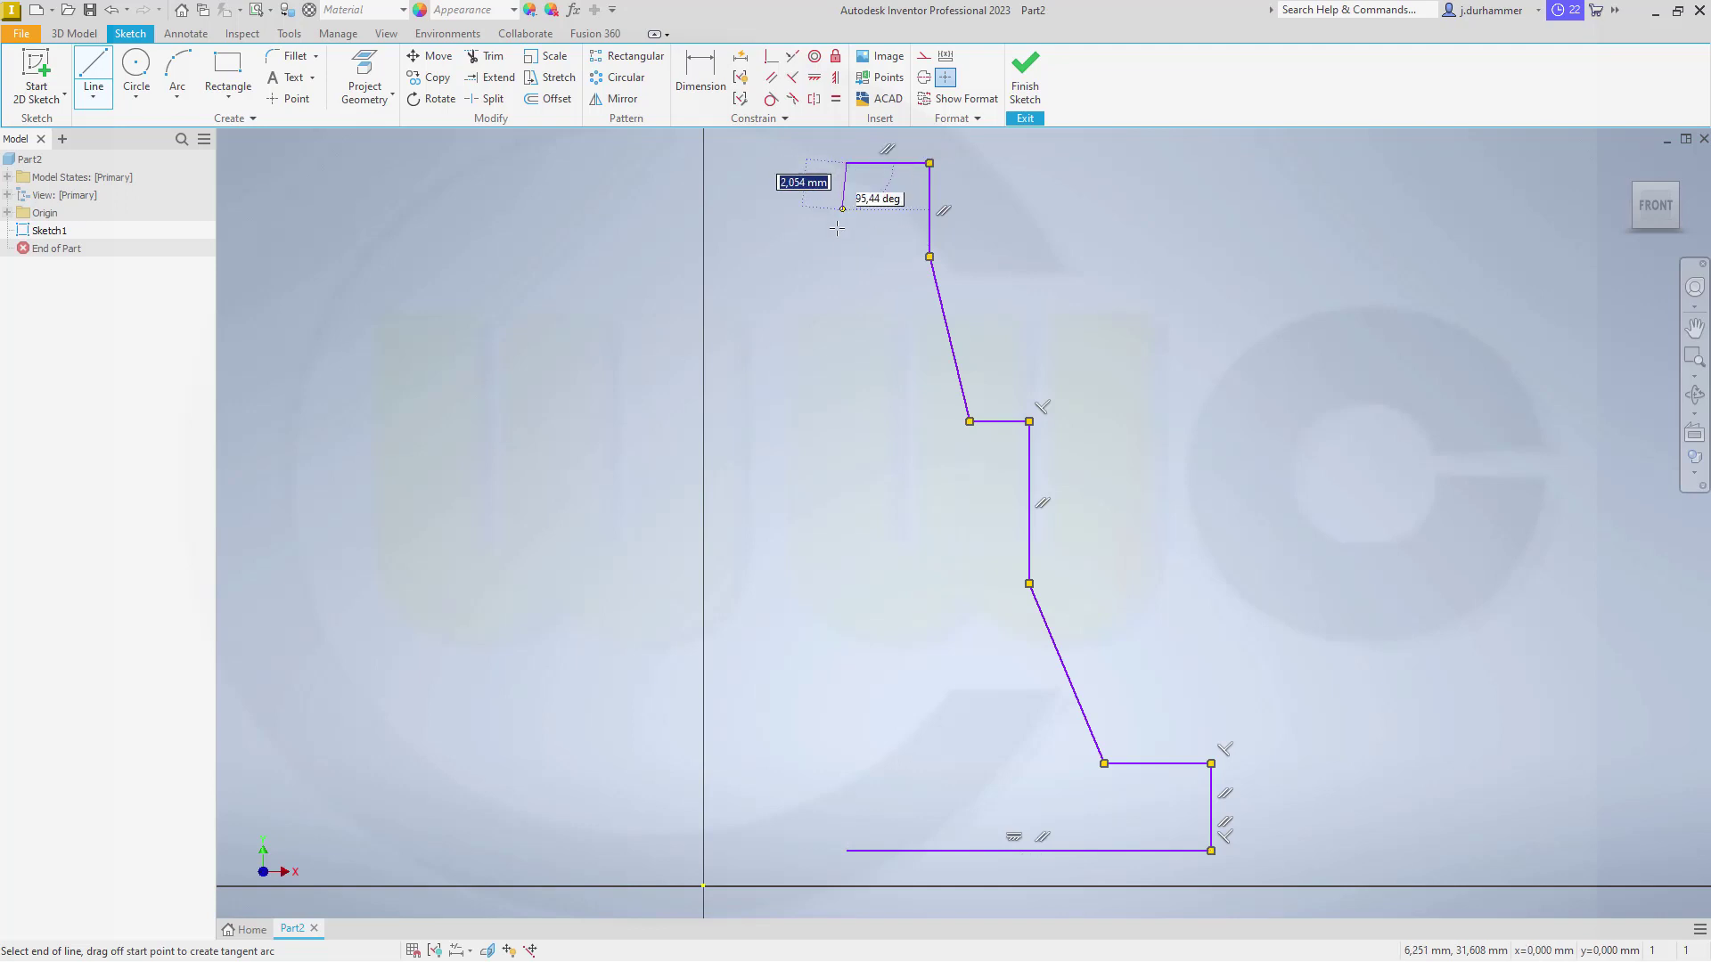
right_click(830, 249)
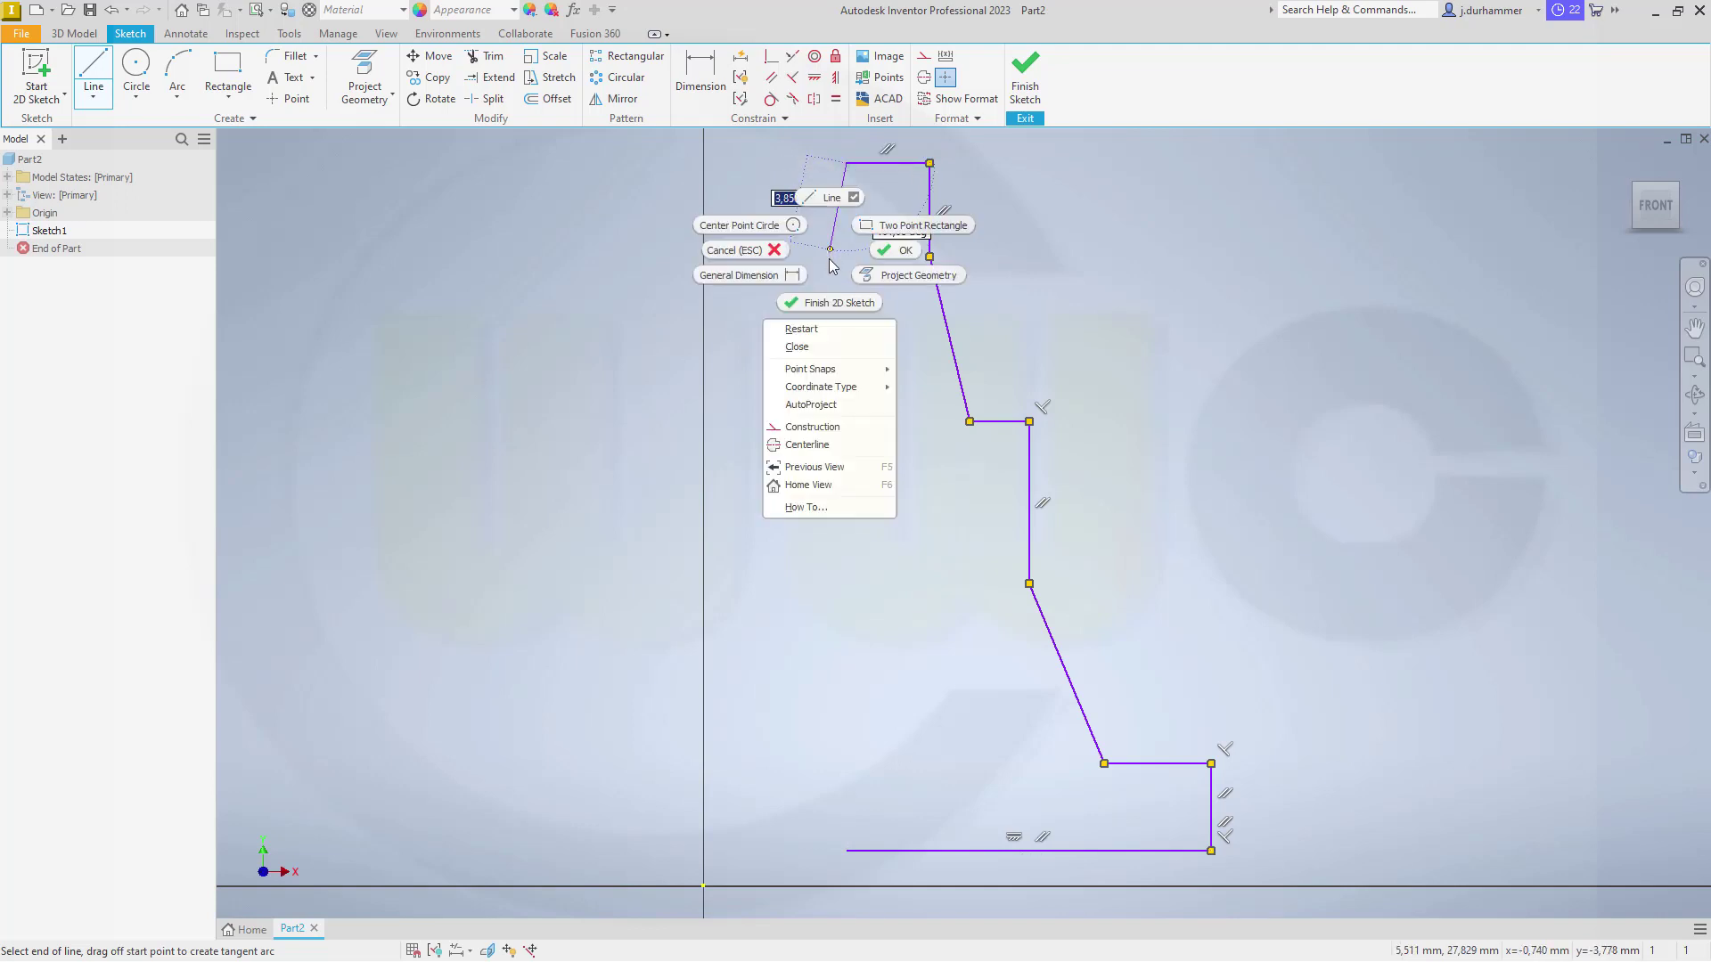
left_click(797, 347)
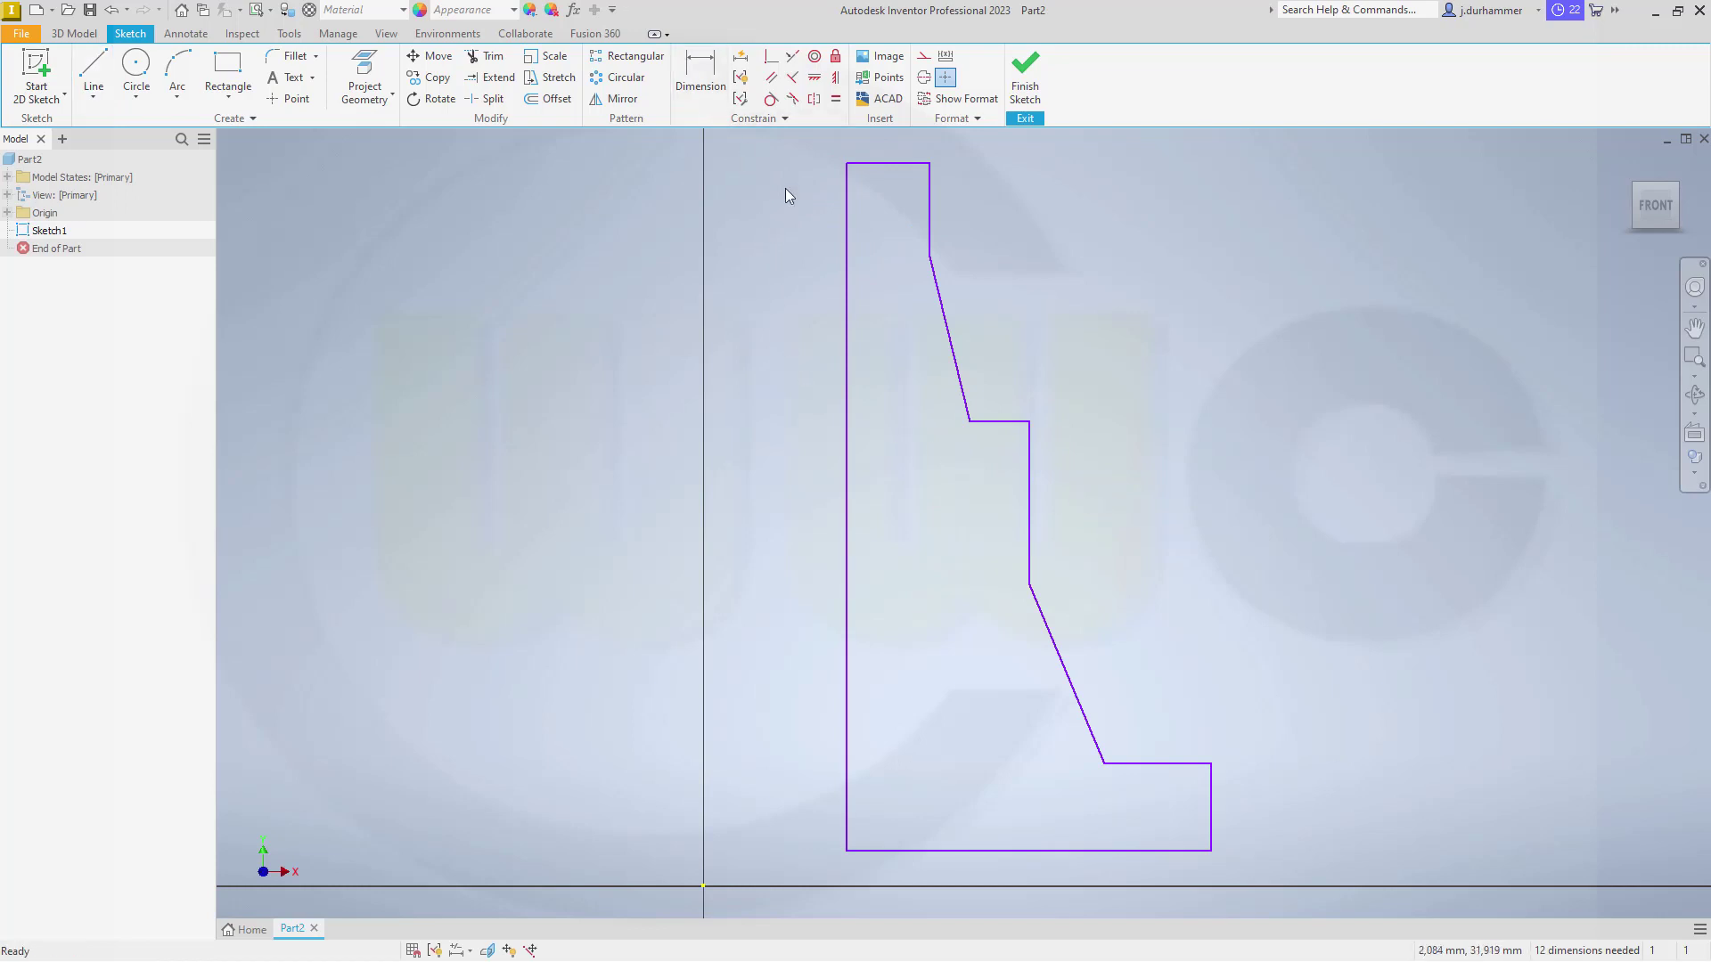
Convert the profile's vertical axis line to a centerline and dimension the top neck's diameter as 14 mm.
left_click(846, 292)
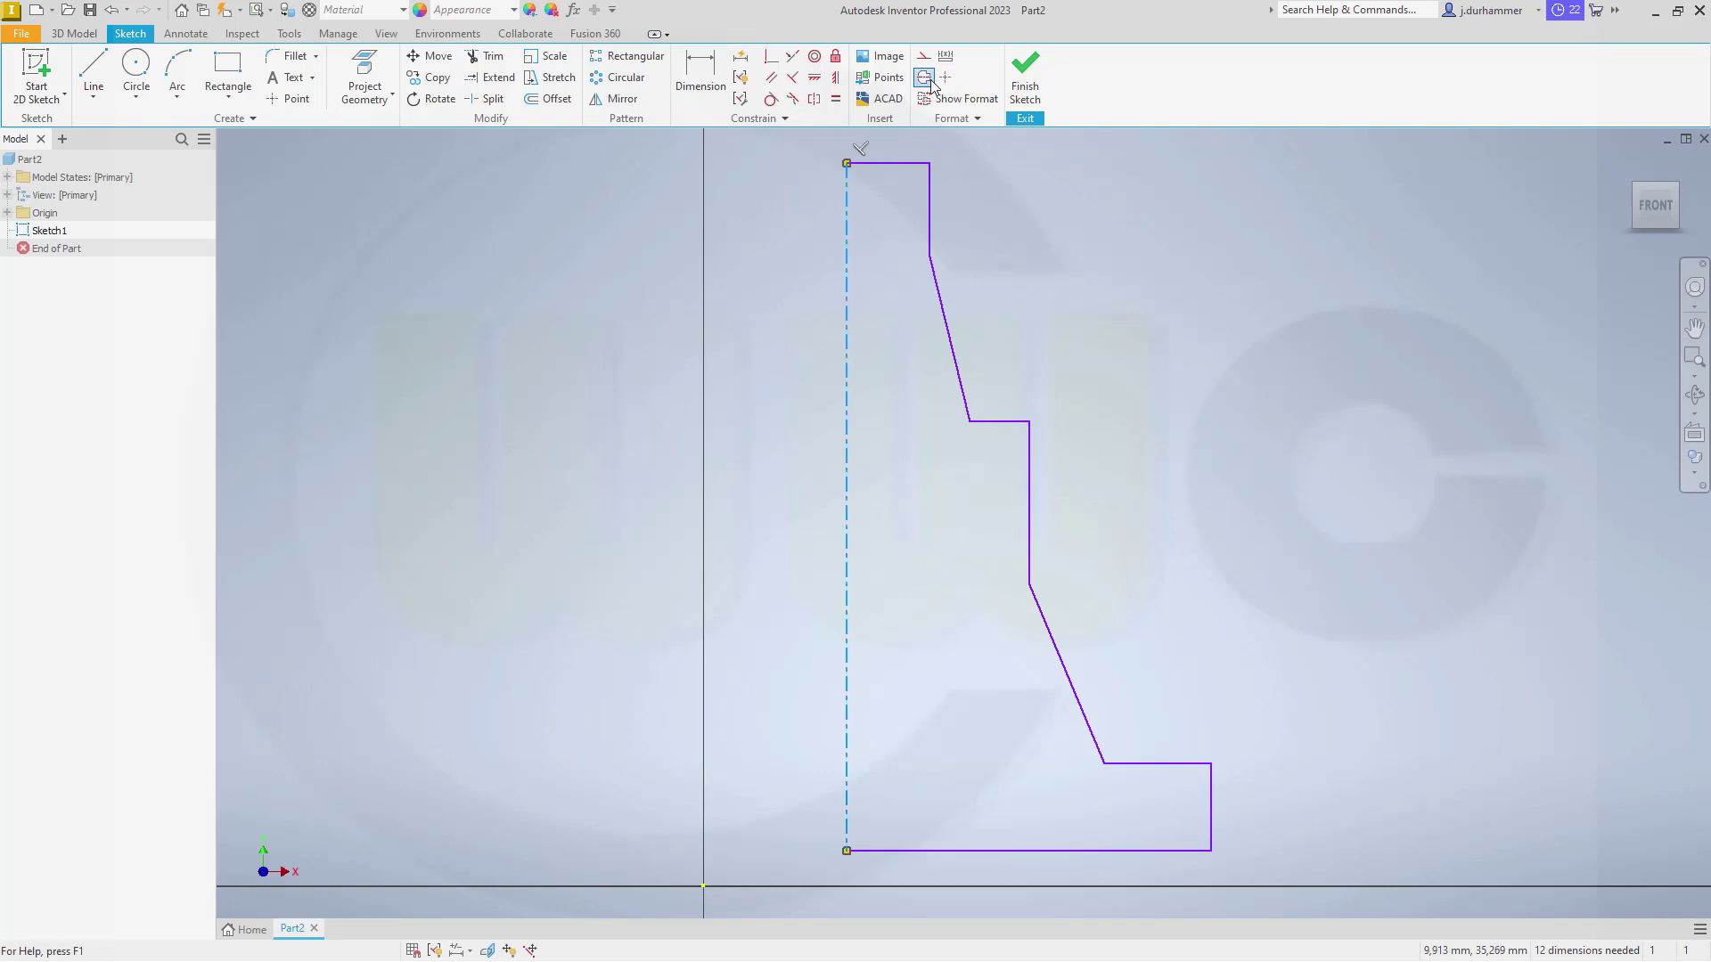
key("d")
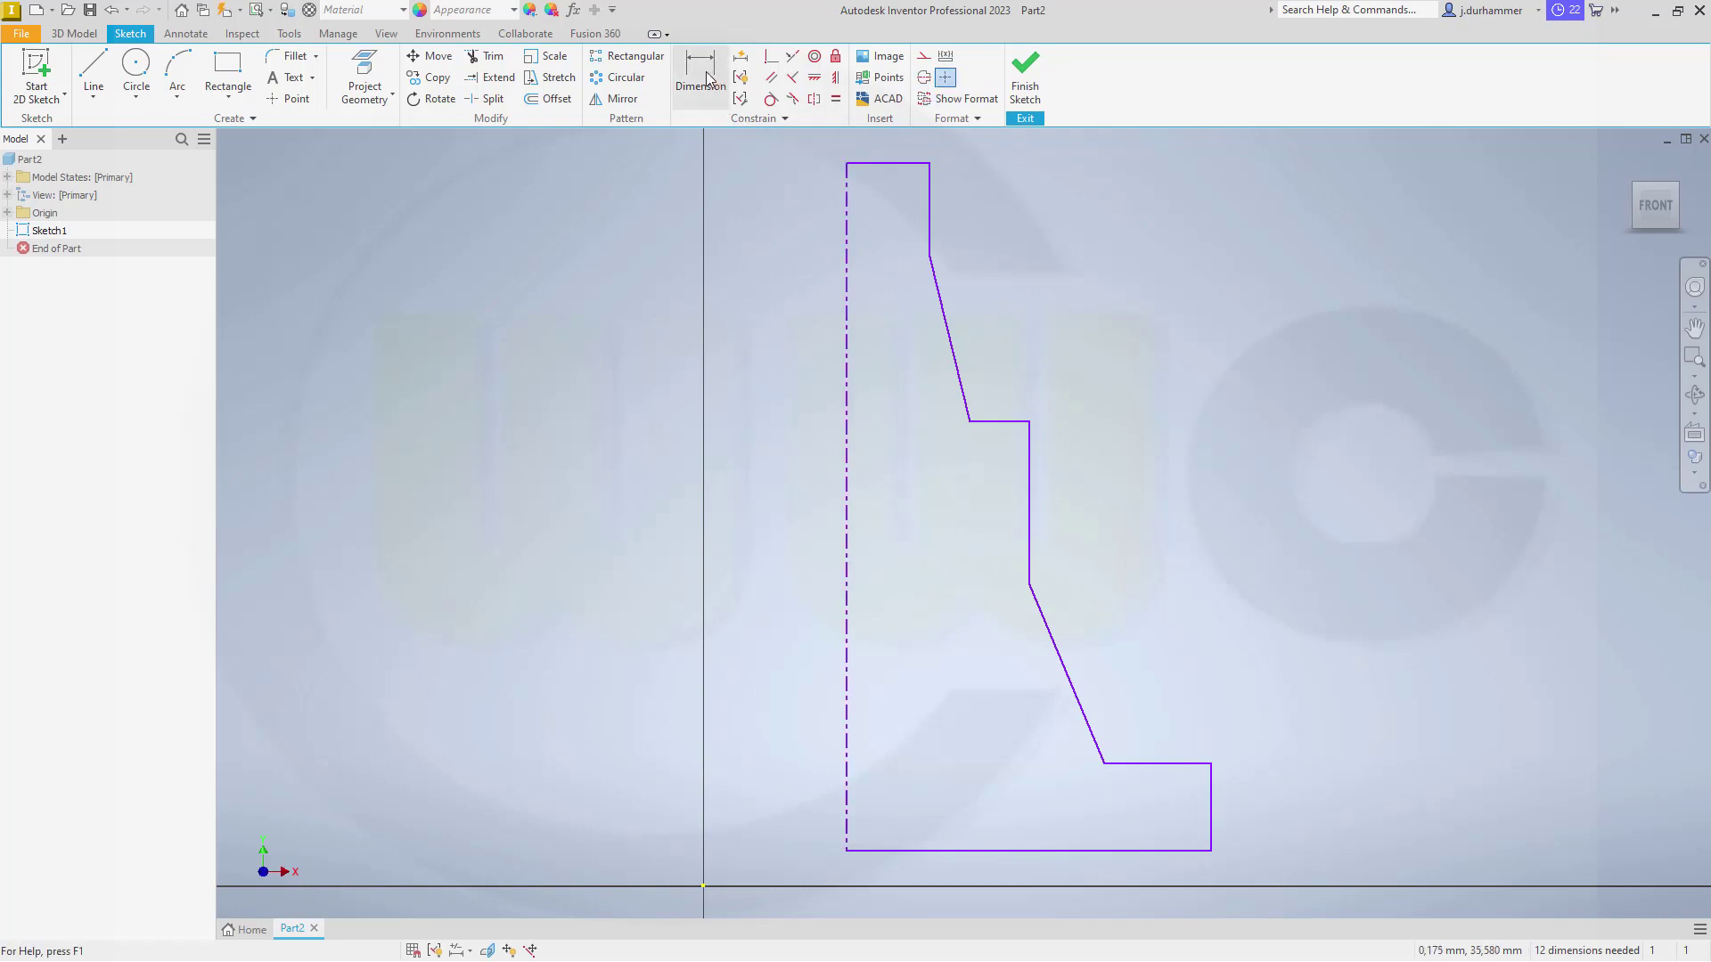
left_click(846, 204)
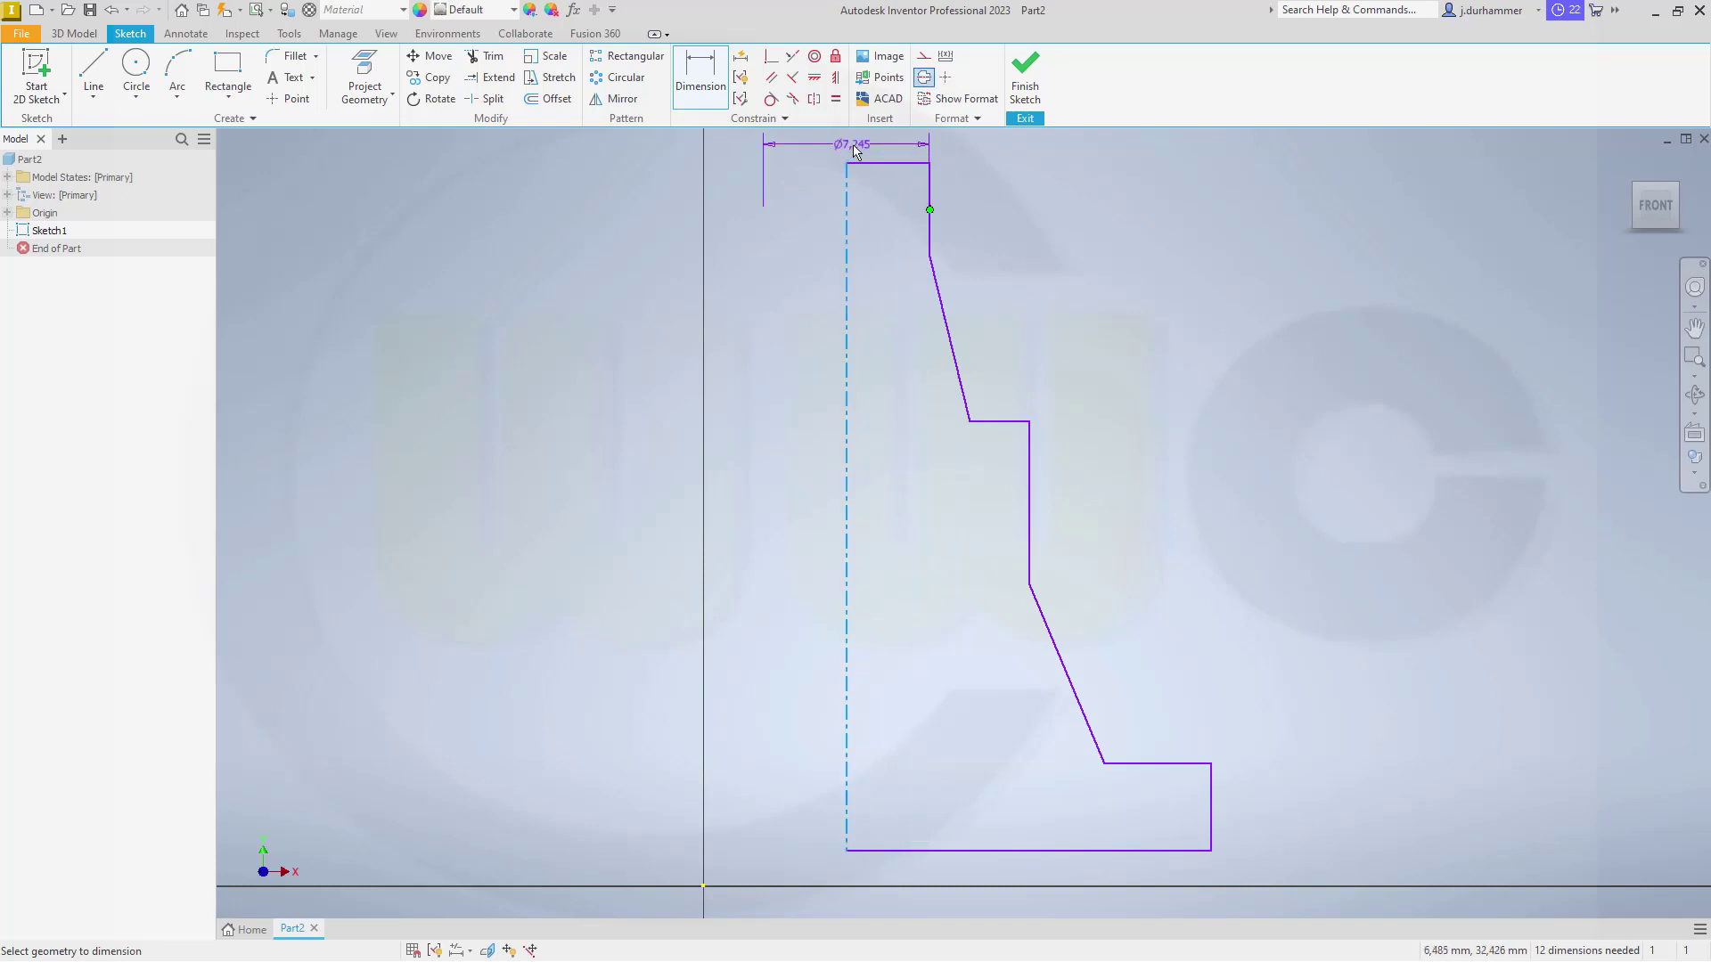
left_click(854, 150)
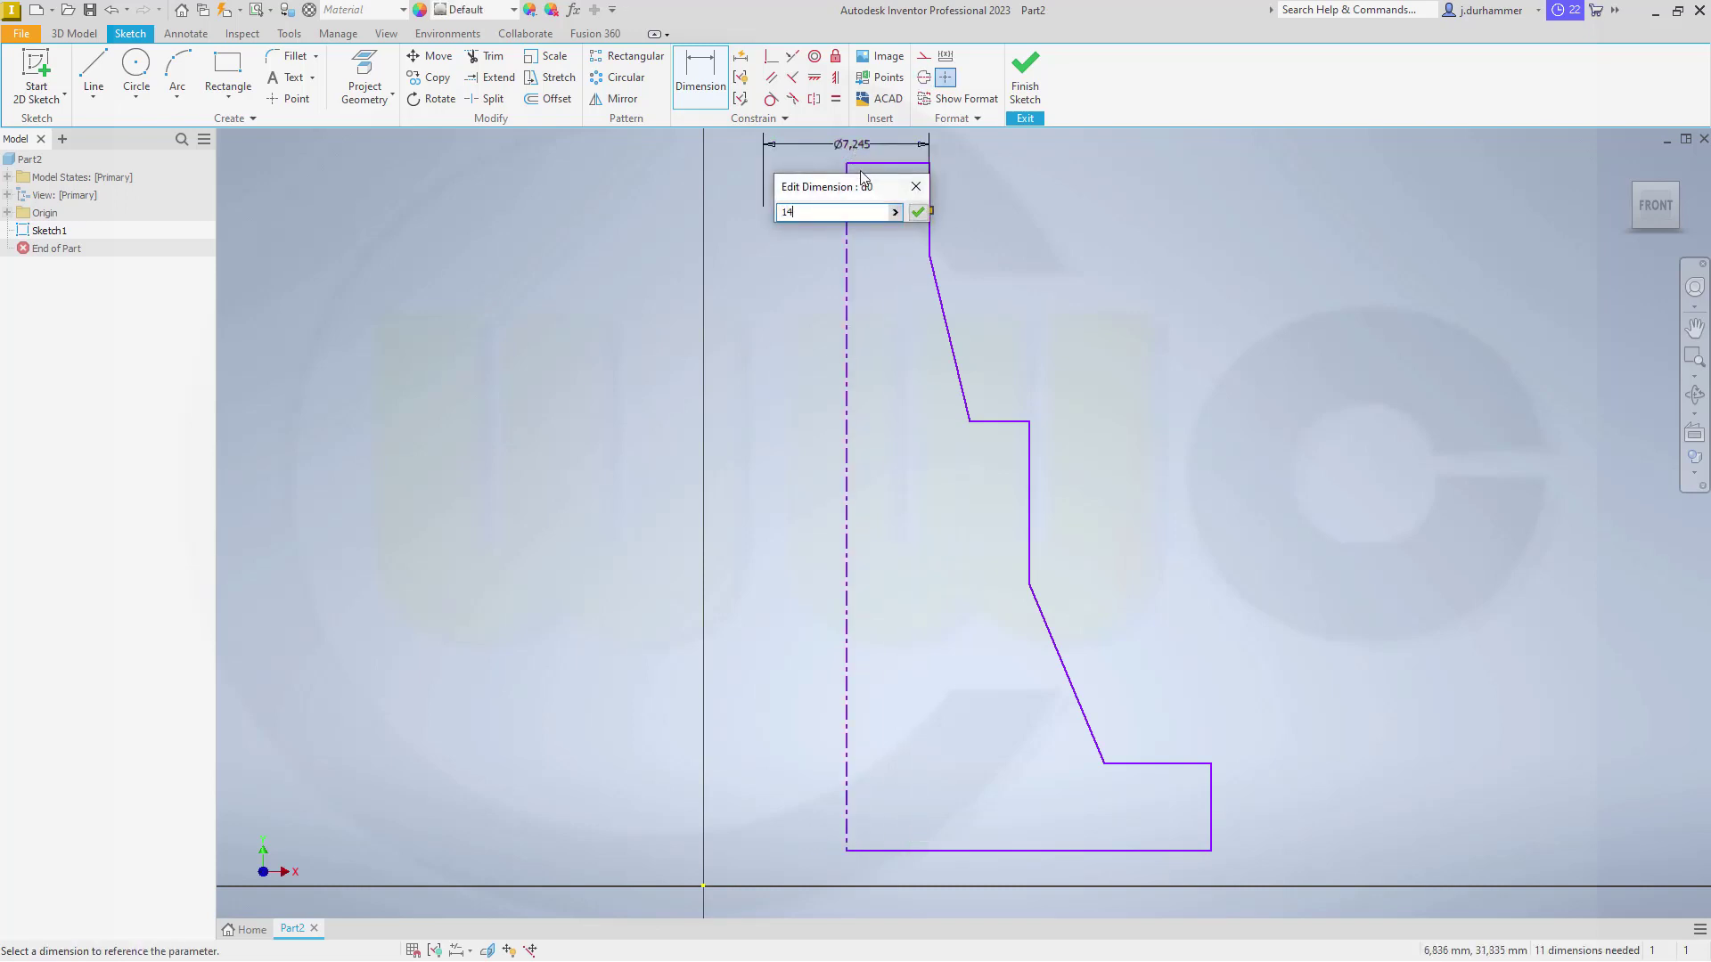
key("Return")
Dimension the middle shoulder from the centerline with a 24 mm diameter at its inner corner and 28 mm at the vertical wall.
scroll(1054, 382, "down", 5)
scroll(1063, 246, "up", 5)
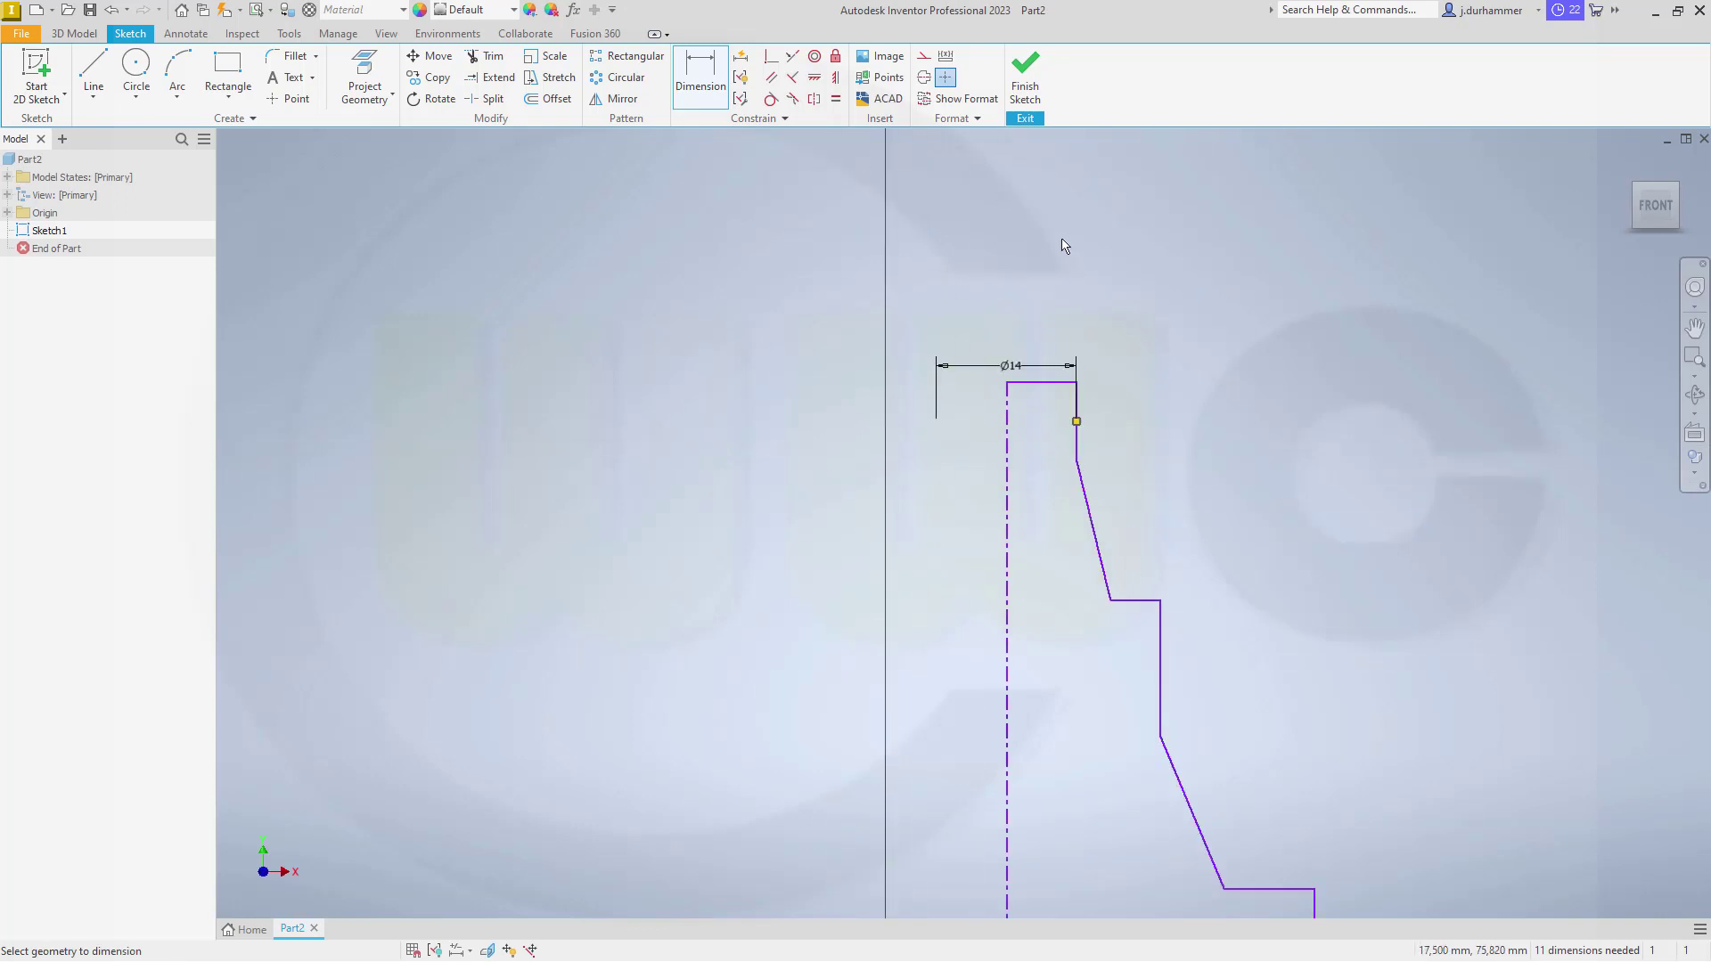
scroll(1063, 245, "up", 1)
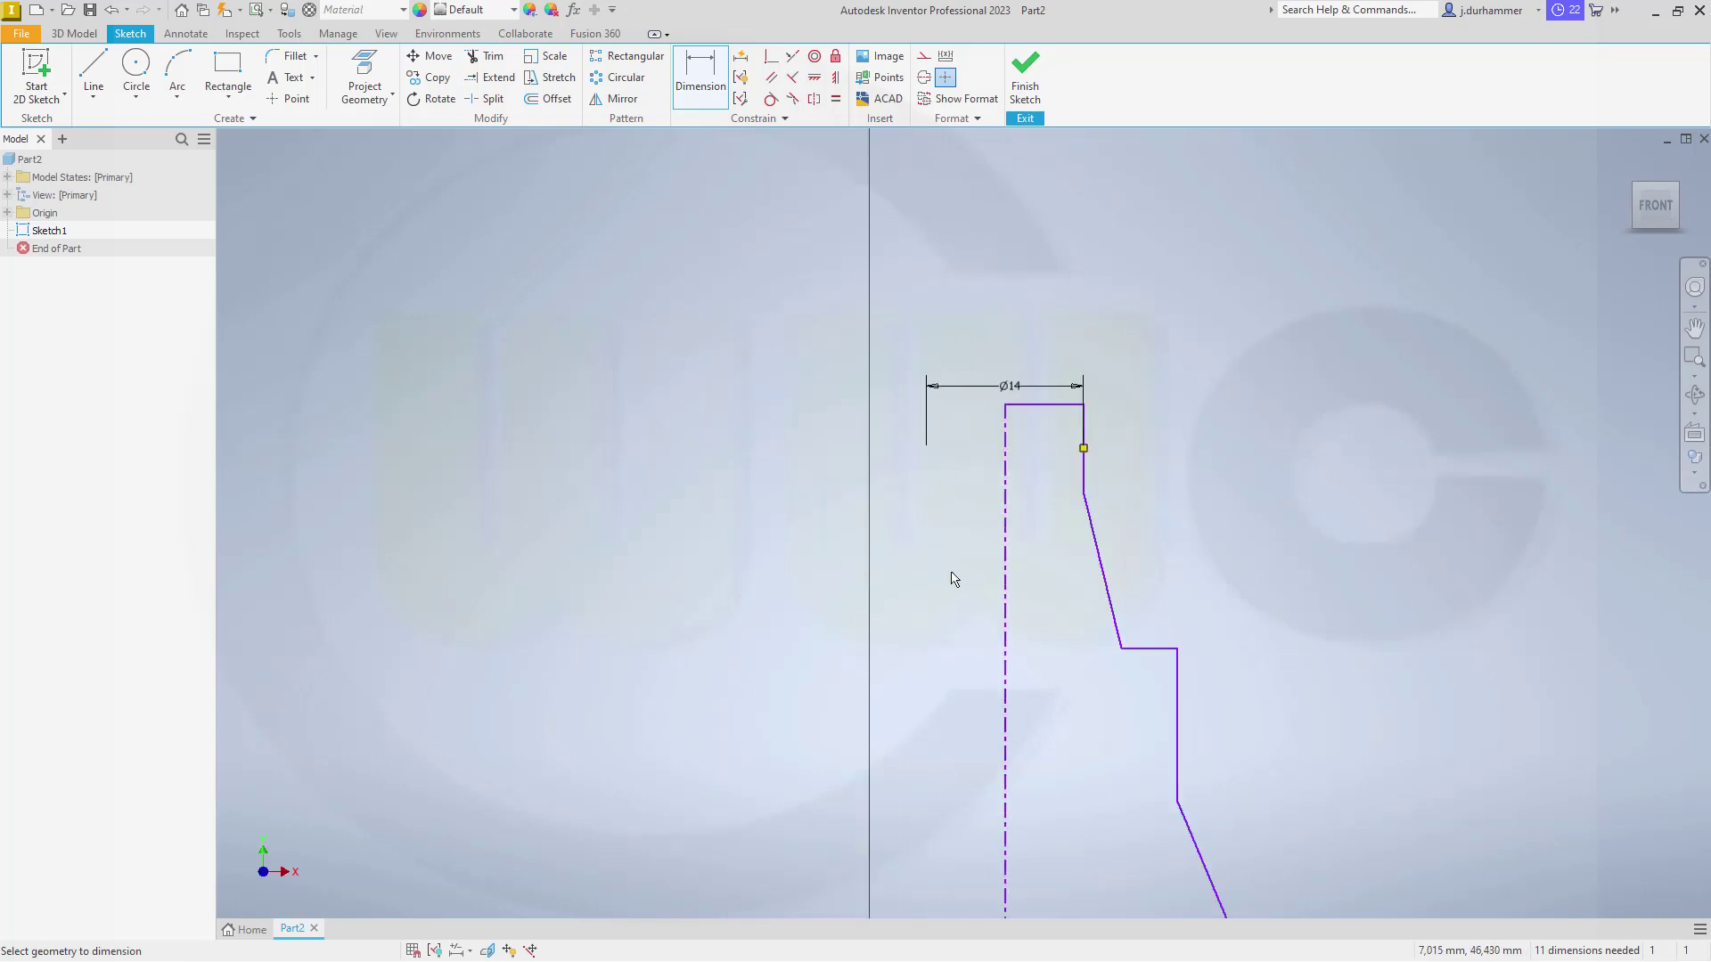
left_click(1005, 539)
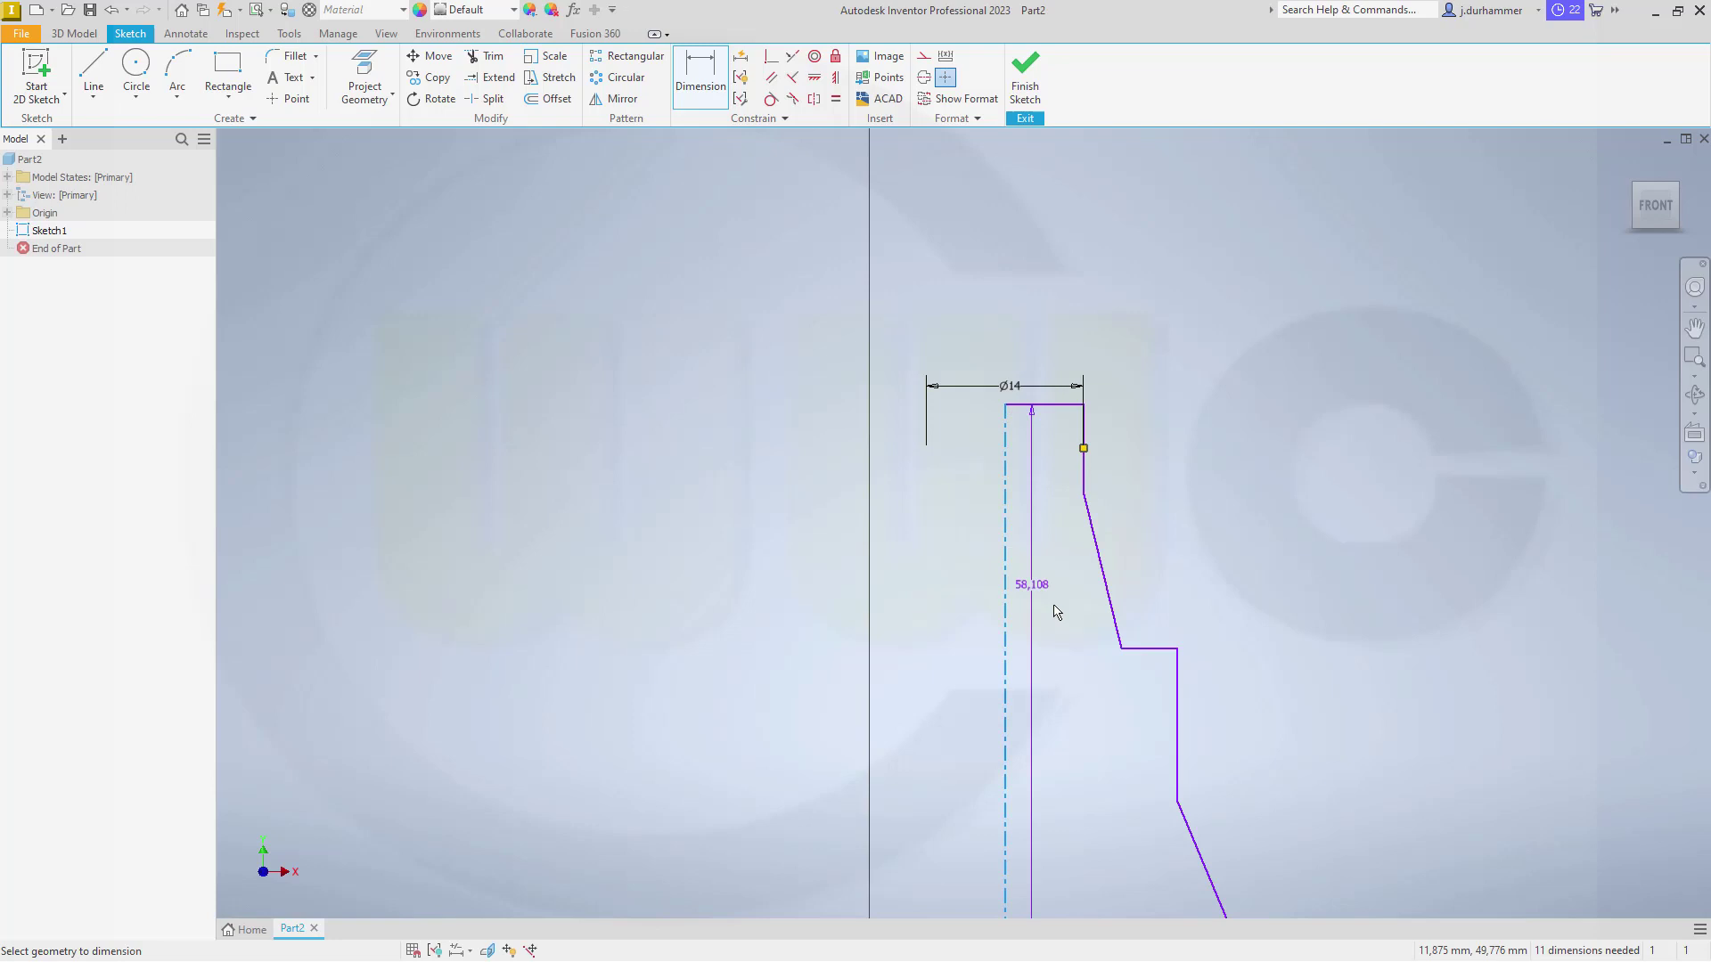
left_click(1121, 649)
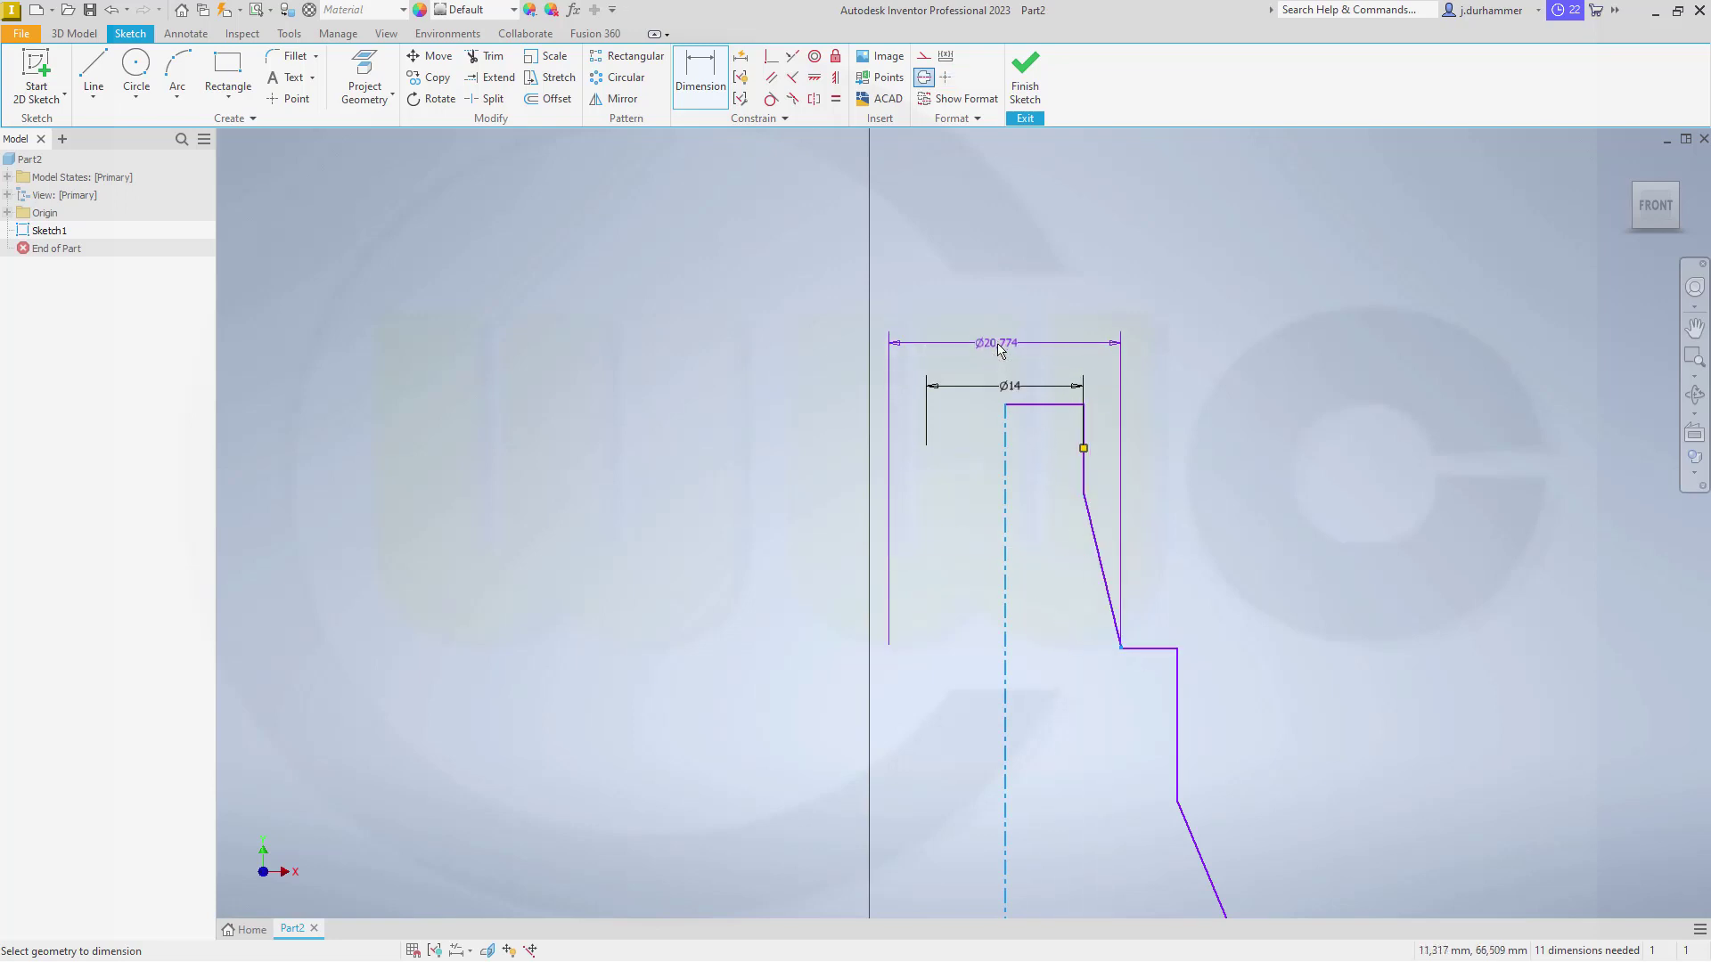
left_click(1000, 349)
type("24")
key("Return")
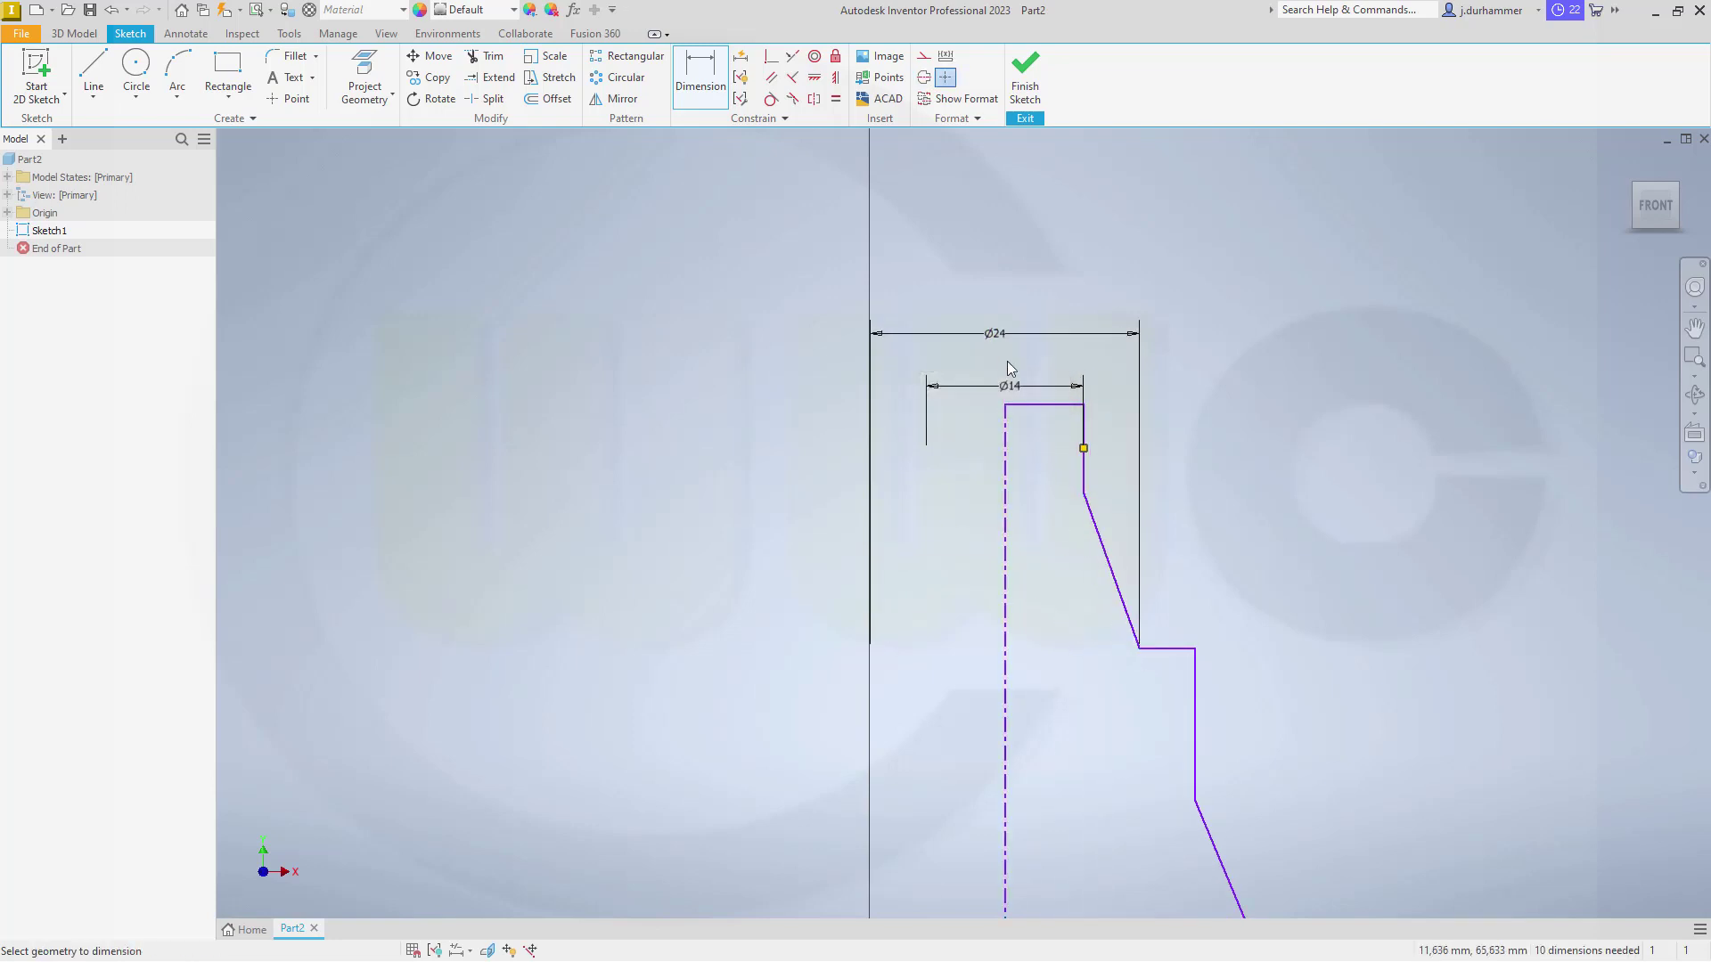
left_click(1007, 744)
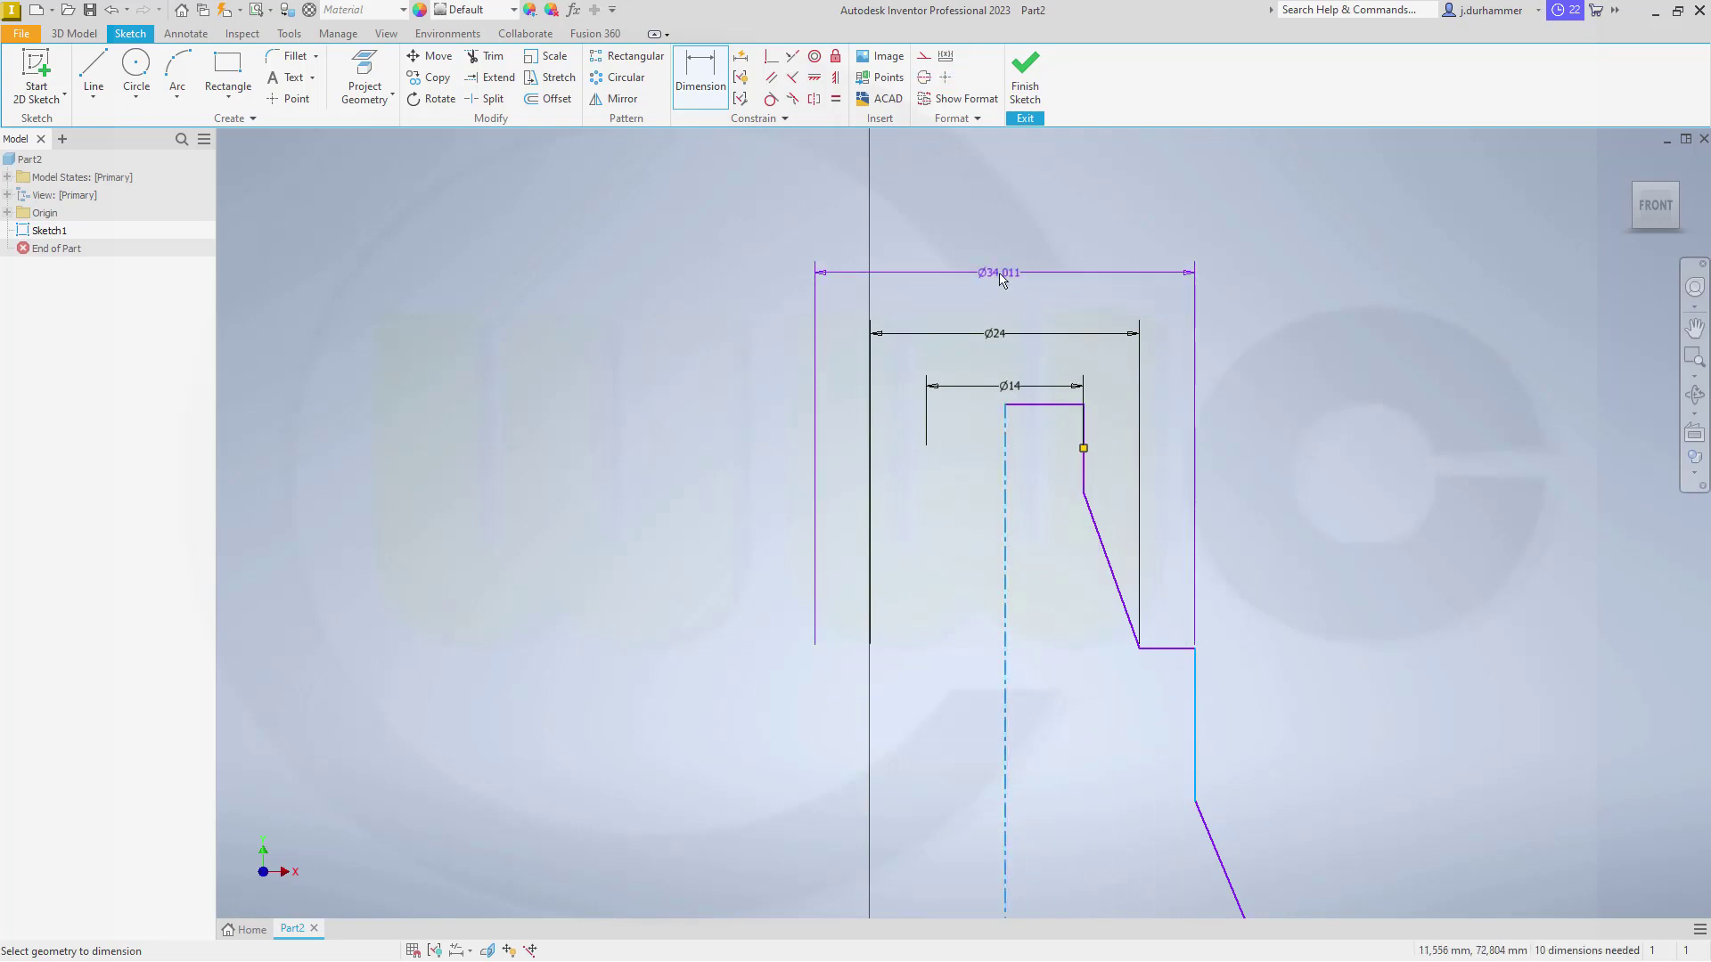
left_click(1000, 276)
key("Return")
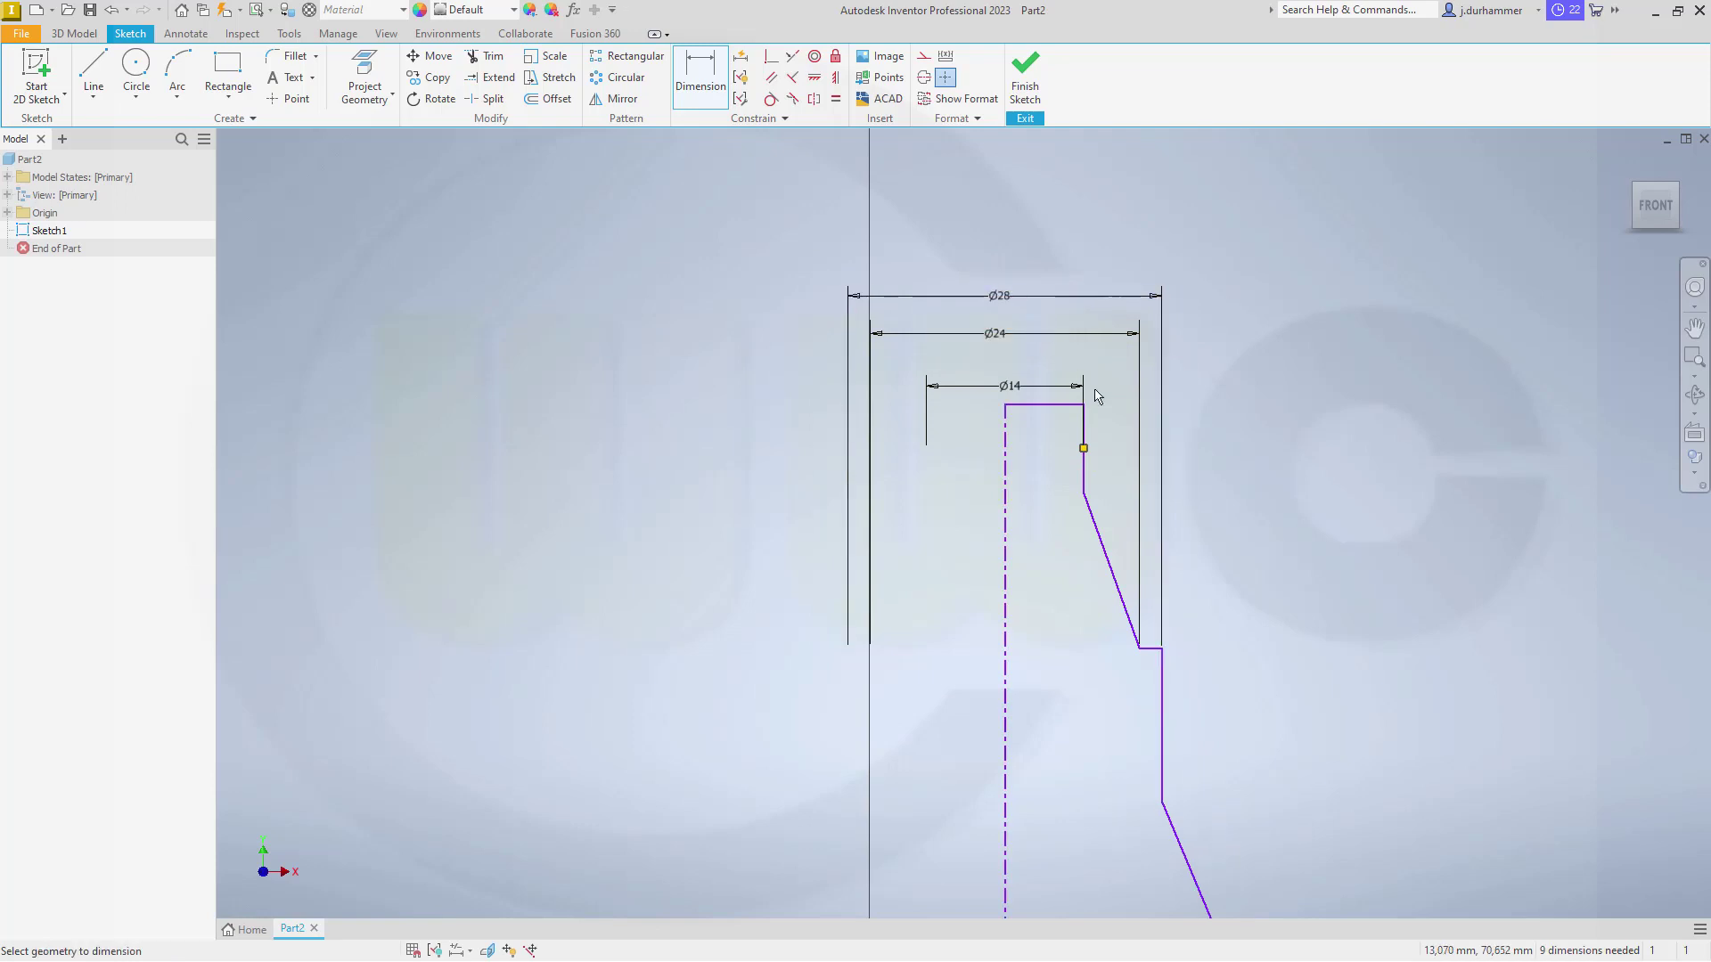
Dimension the lower taper's base corner, where it meets the flange, as a 40 mm diameter about the centerline.
mouse_move(1322, 719)
middle_mouse_down()
mouse_move(1260, 393)
mouse_move(1226, 431)
middle_mouse_up()
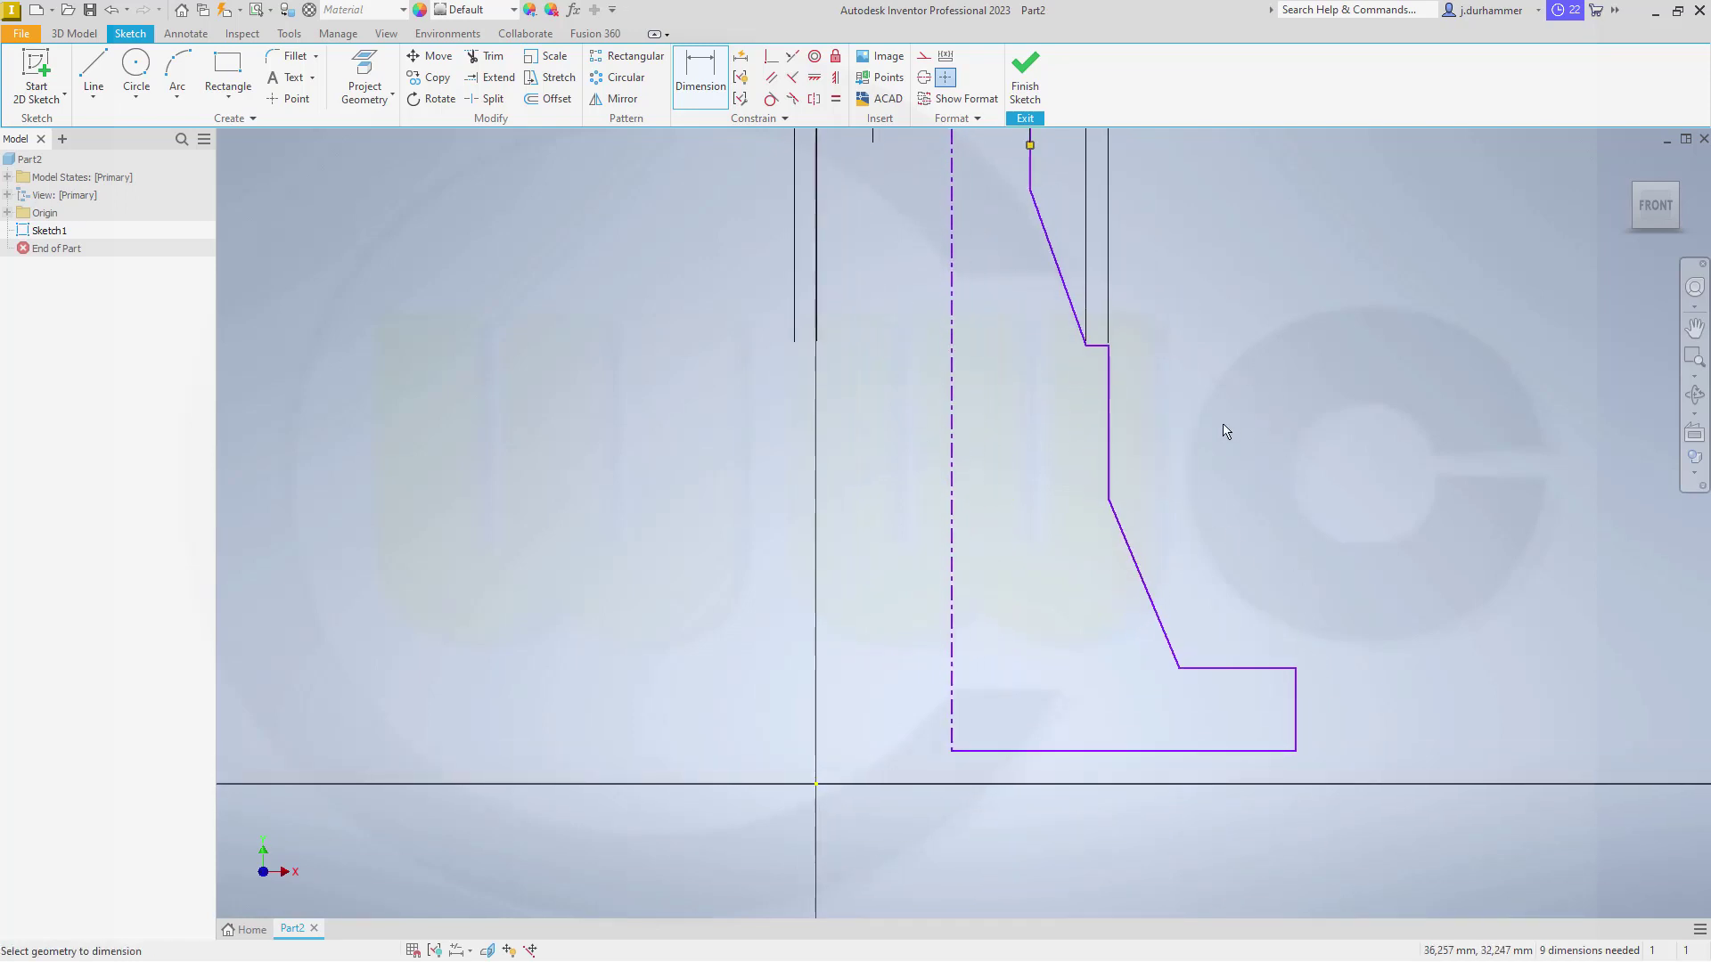
left_click(951, 510)
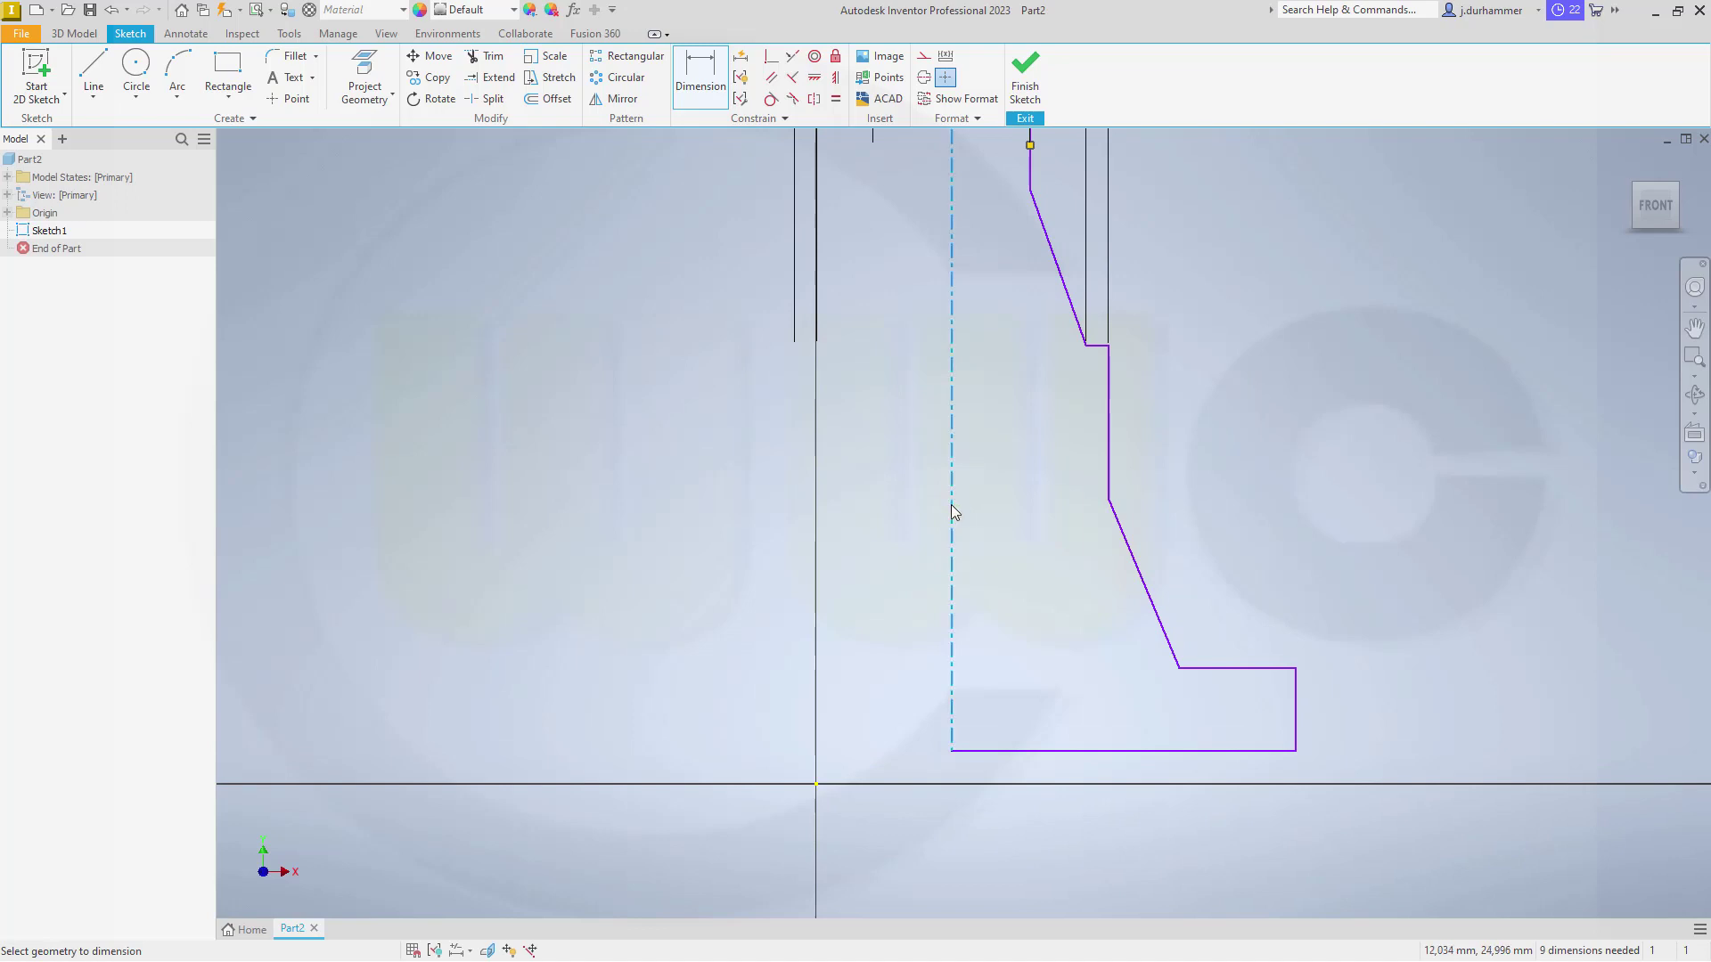
left_click(1178, 669)
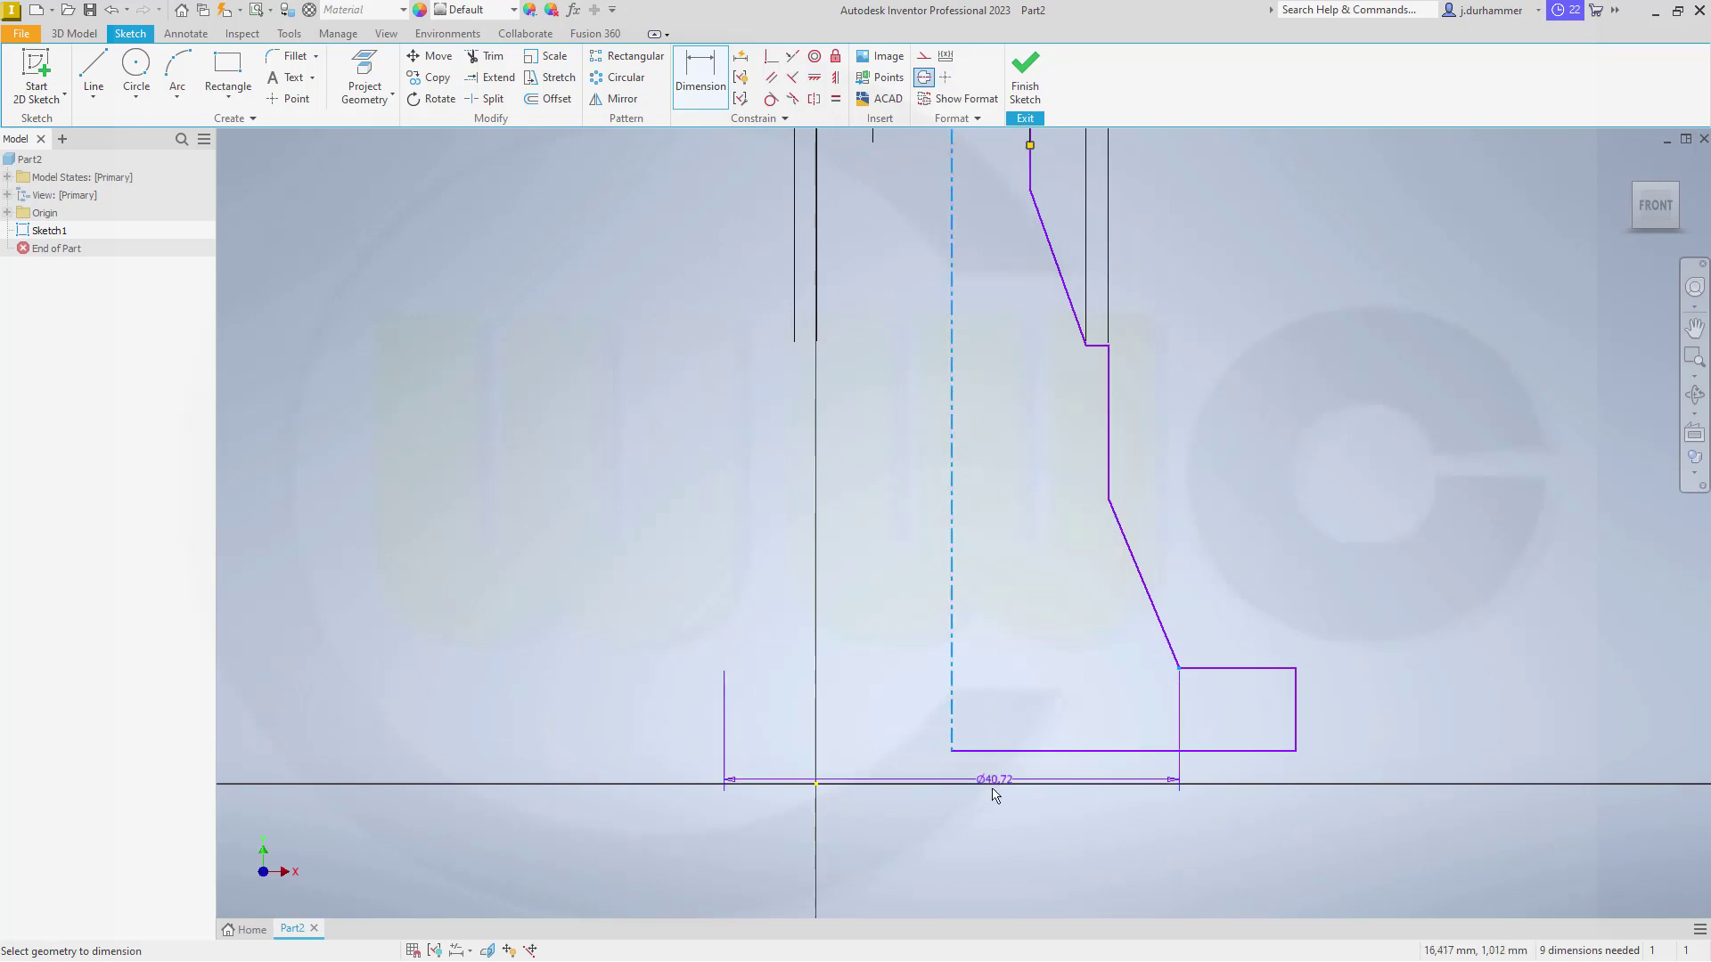
left_click(995, 821)
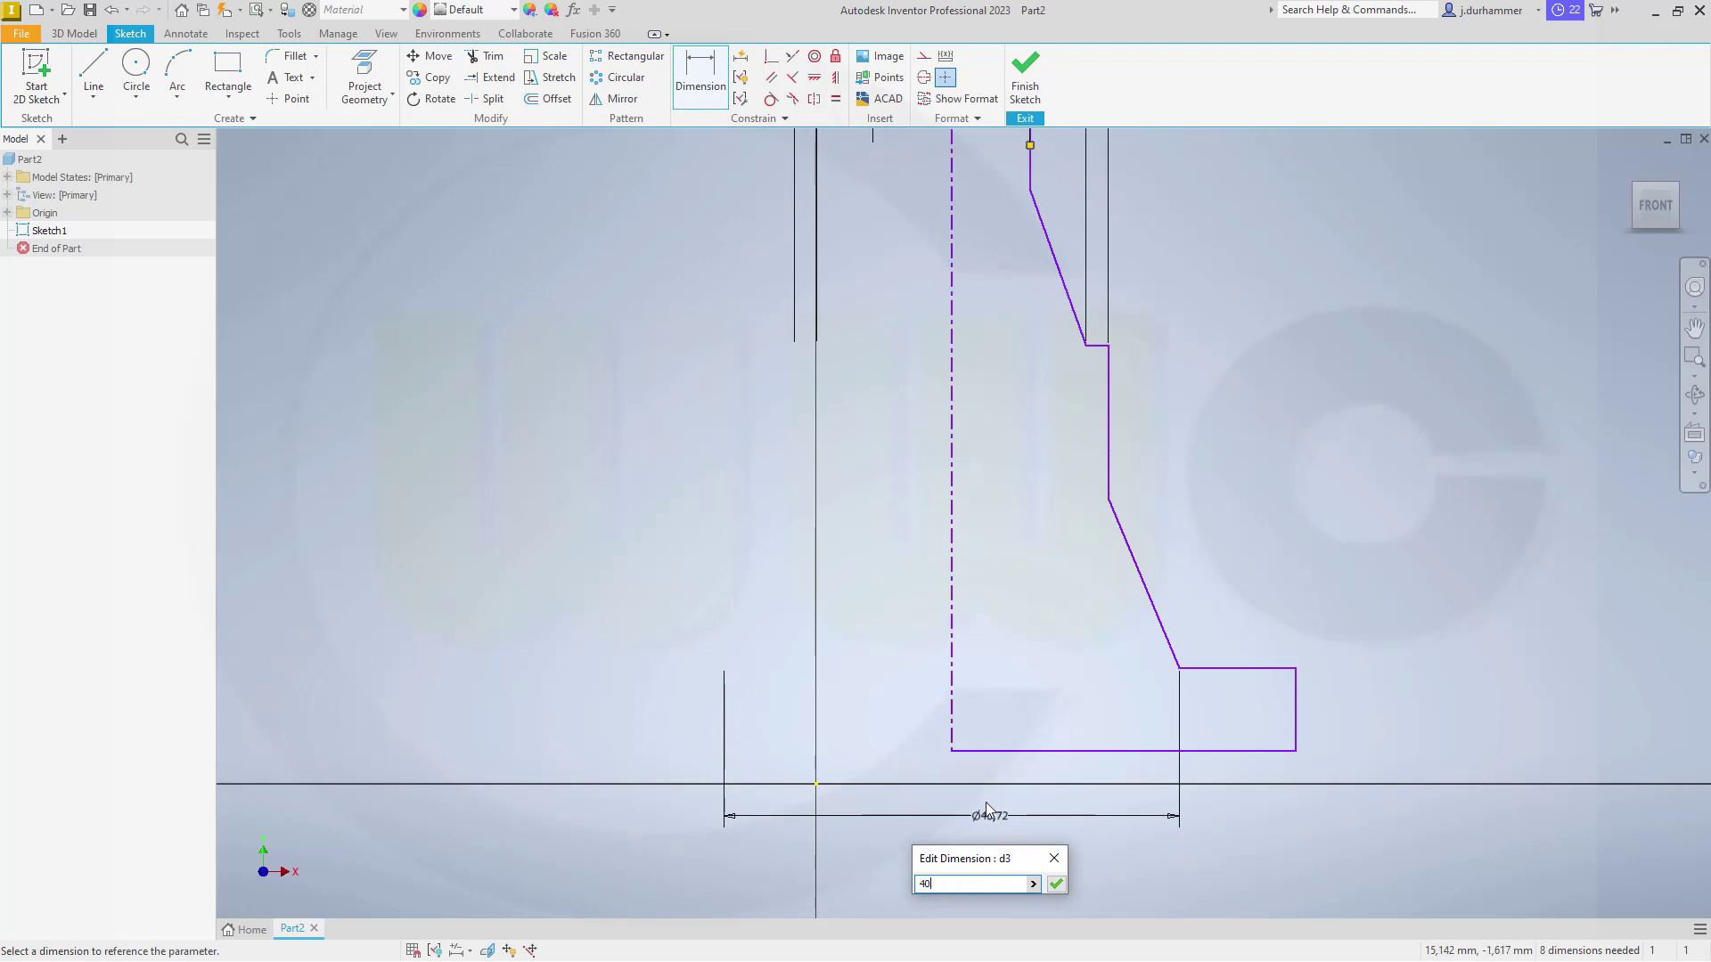
key("Return")
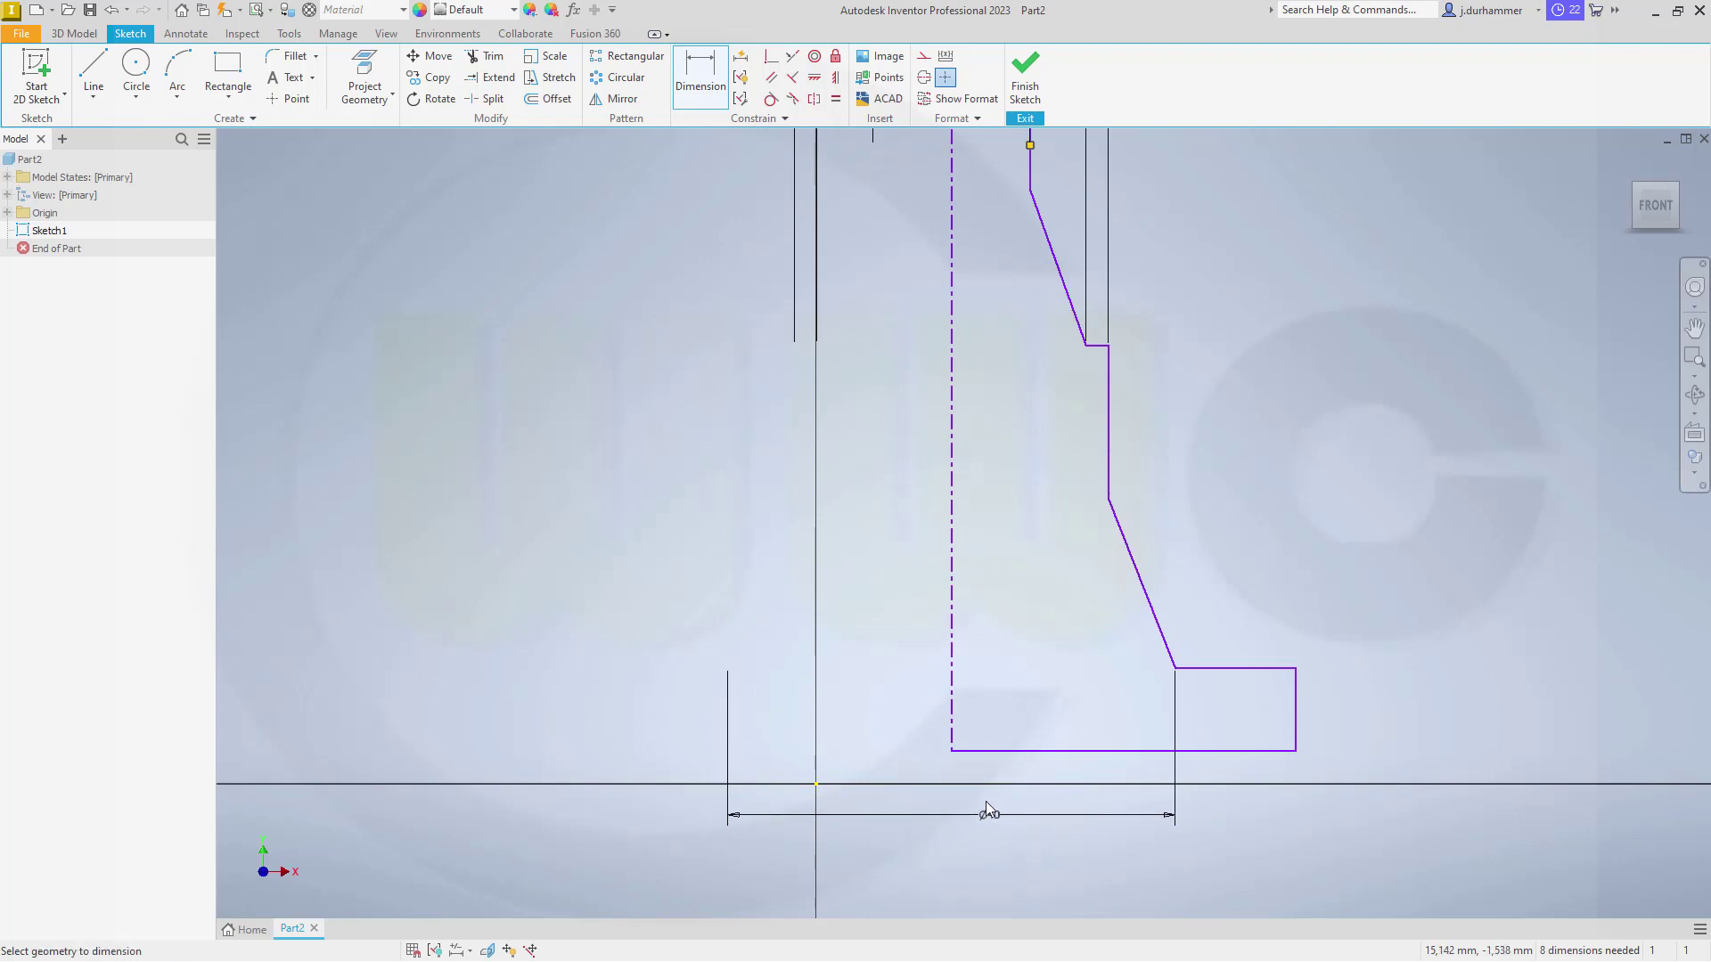
Dimension the base flange's outer edge as an 80 mm diameter about the centerline.
left_click(953, 700)
left_click(1294, 724)
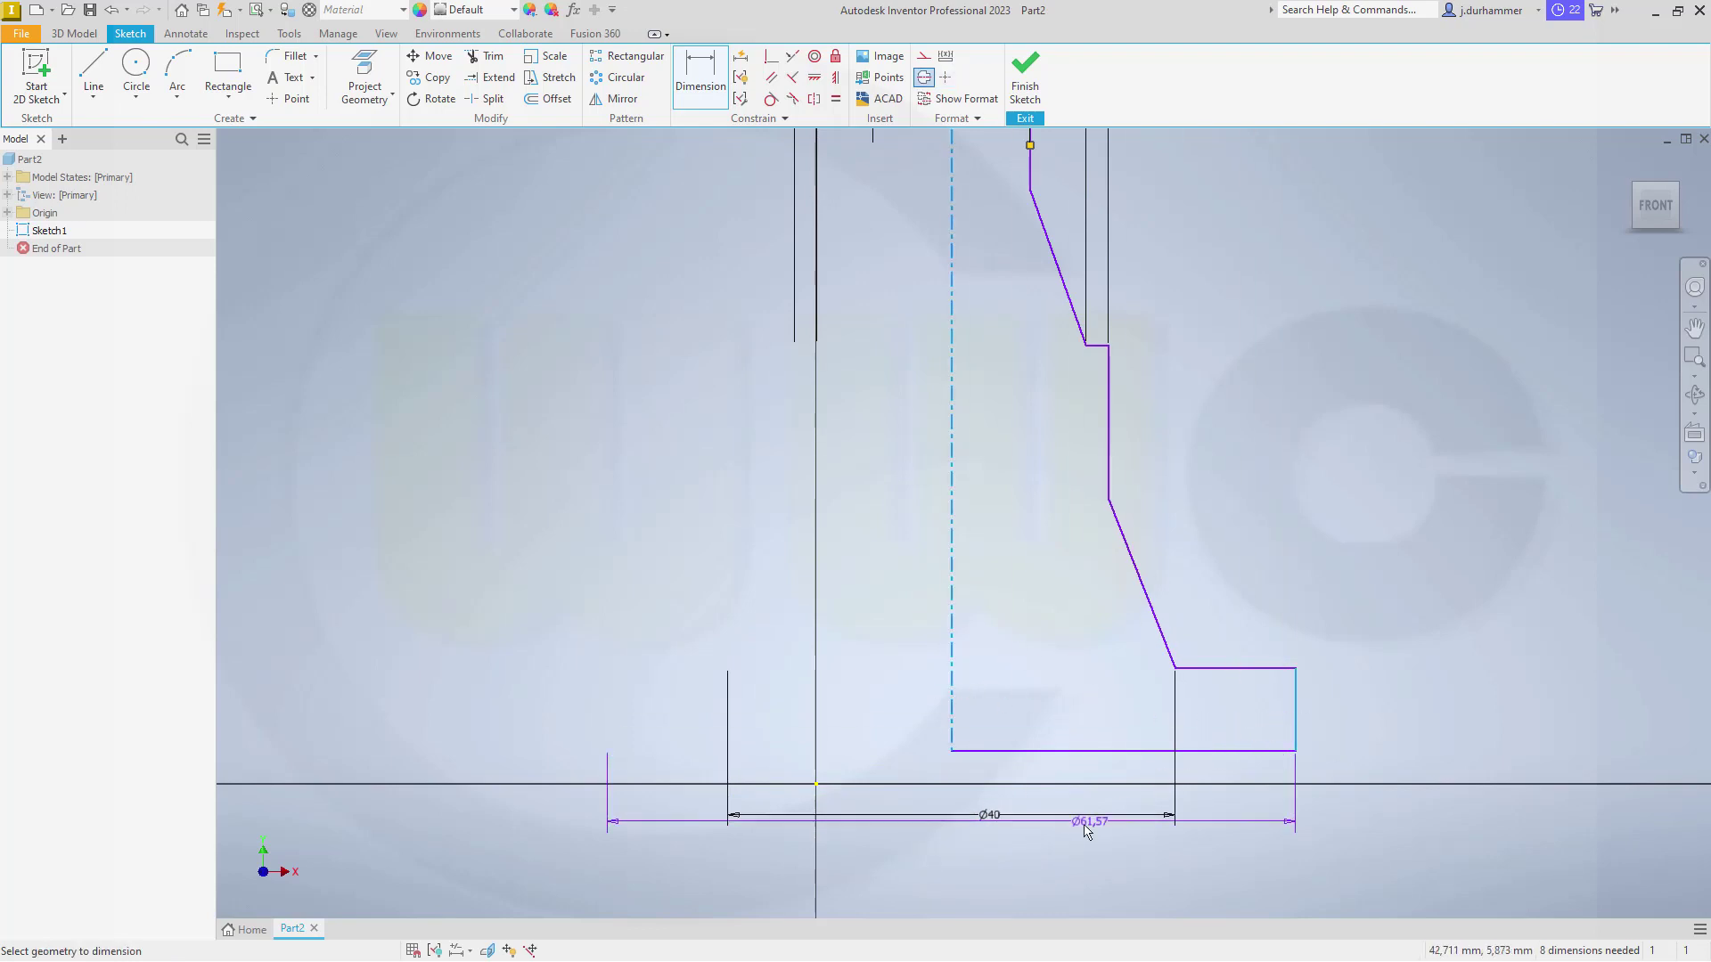
left_click(987, 869)
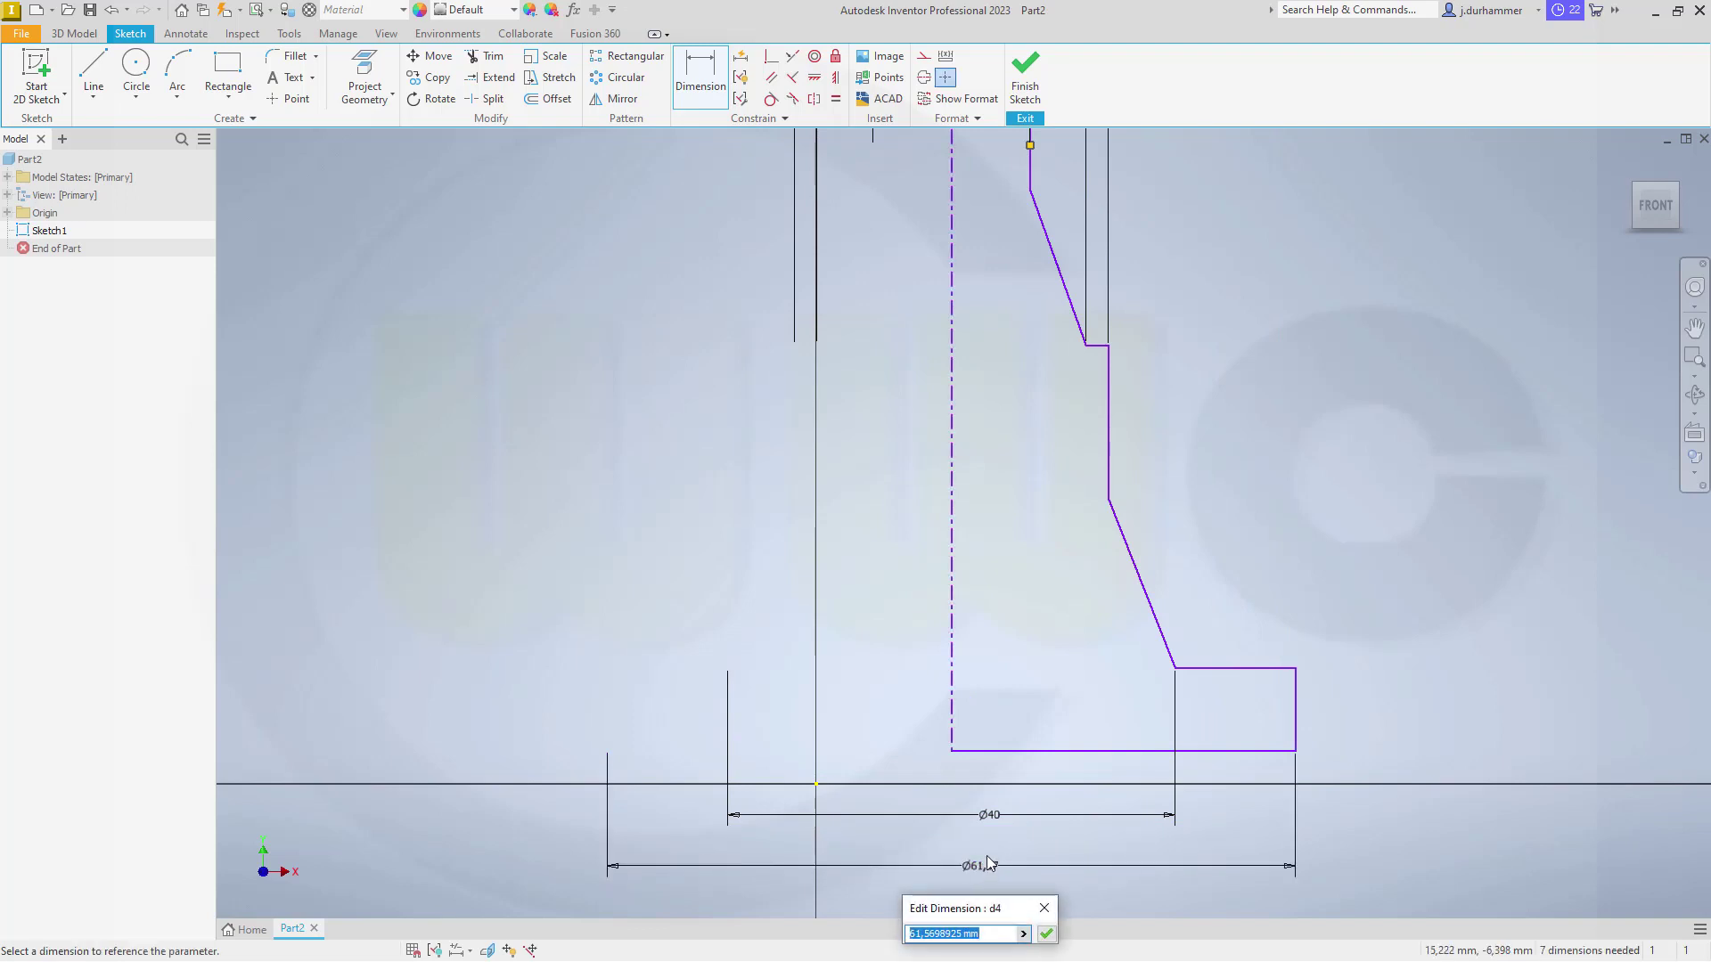
type("80")
key("Return")
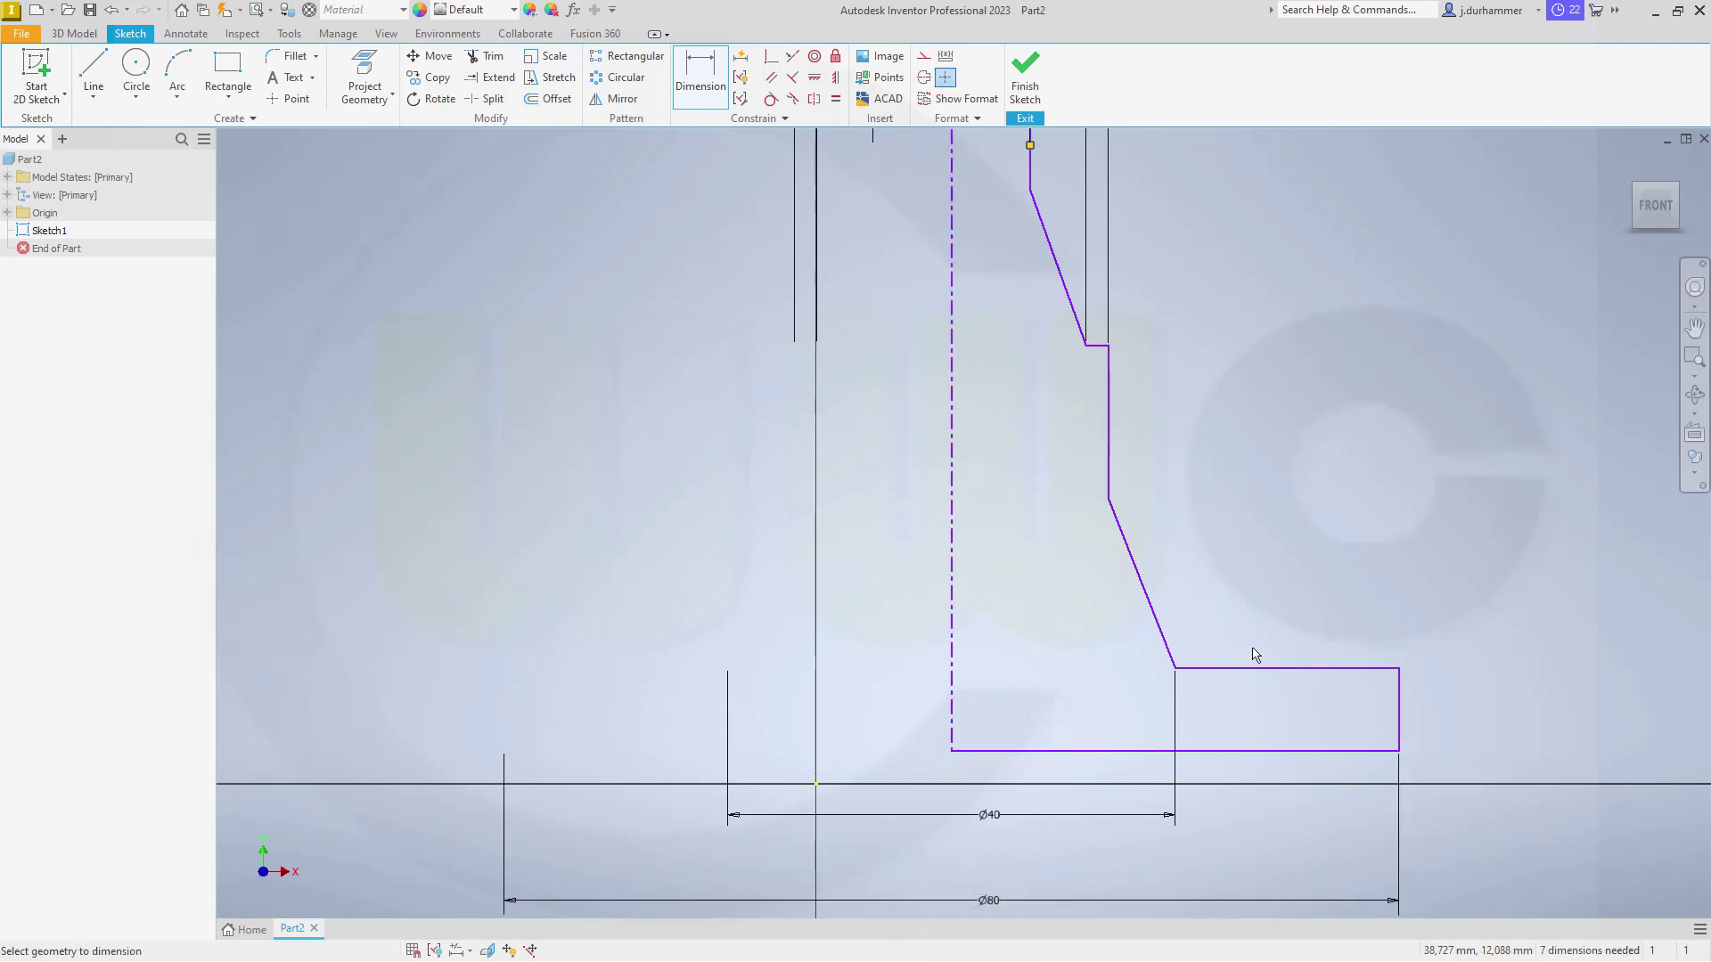
scroll(1254, 655, "up", 3)
middle_click_drag(1299, 402, 1188, 478)
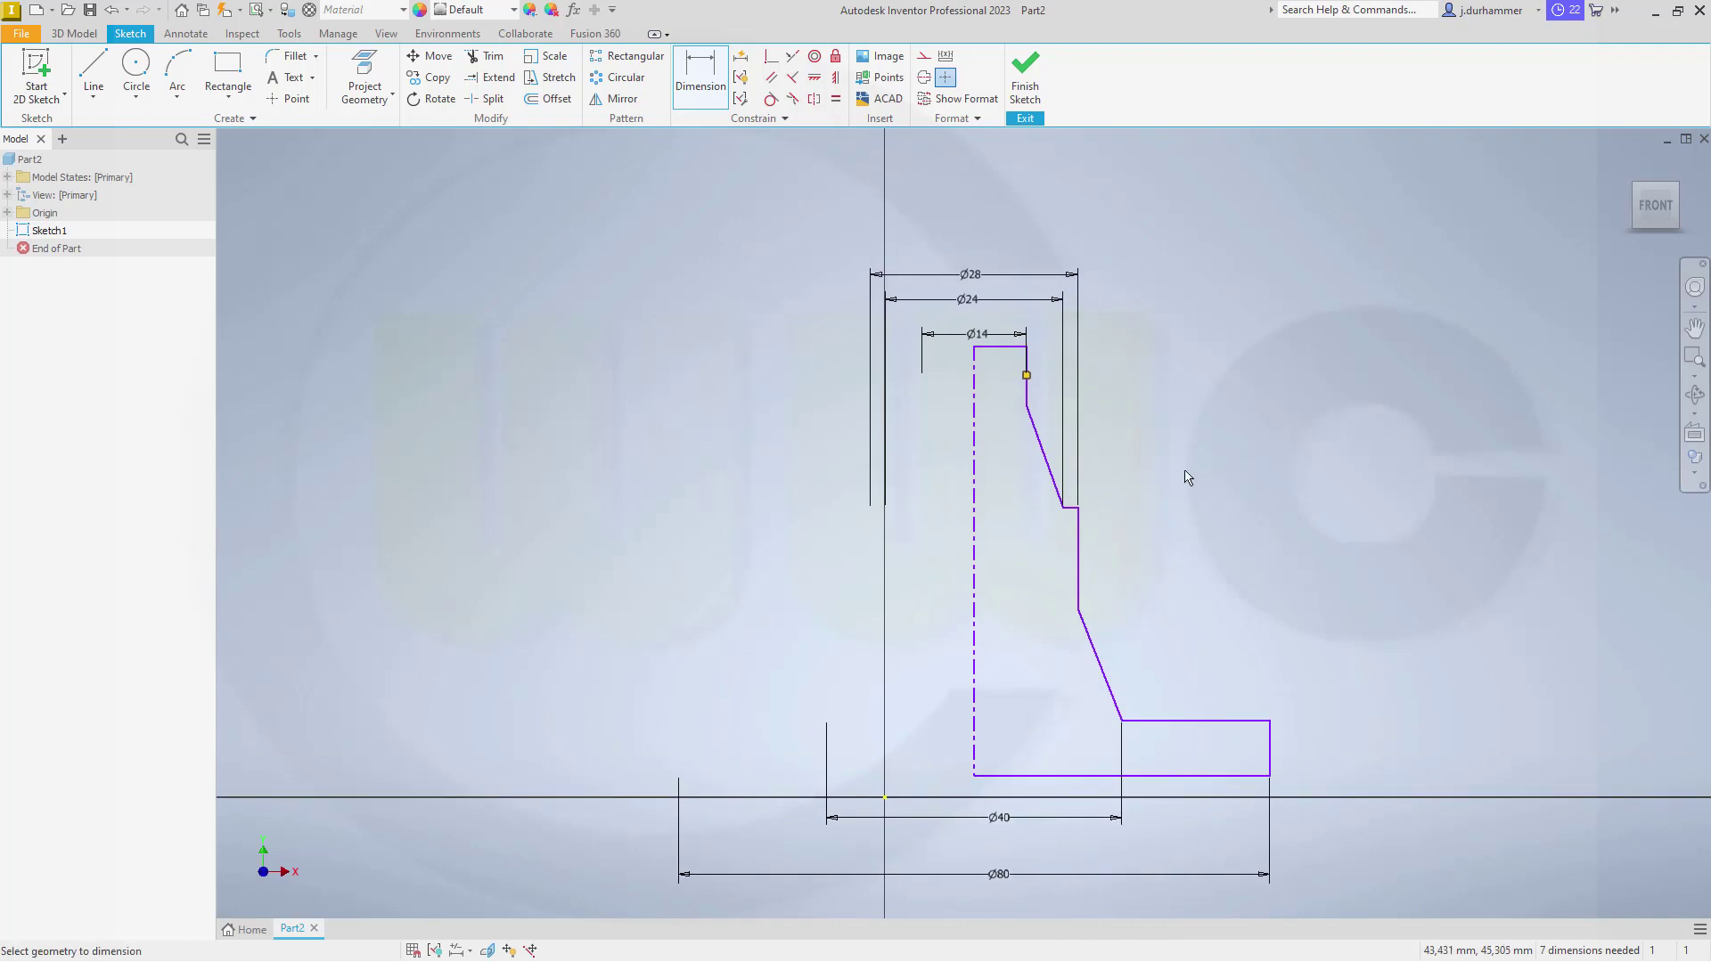
Delete the top neck's 14 mm diameter dimension and recreate it between the centerline and the neck's vertical line at 14 mm.
key("Escape")
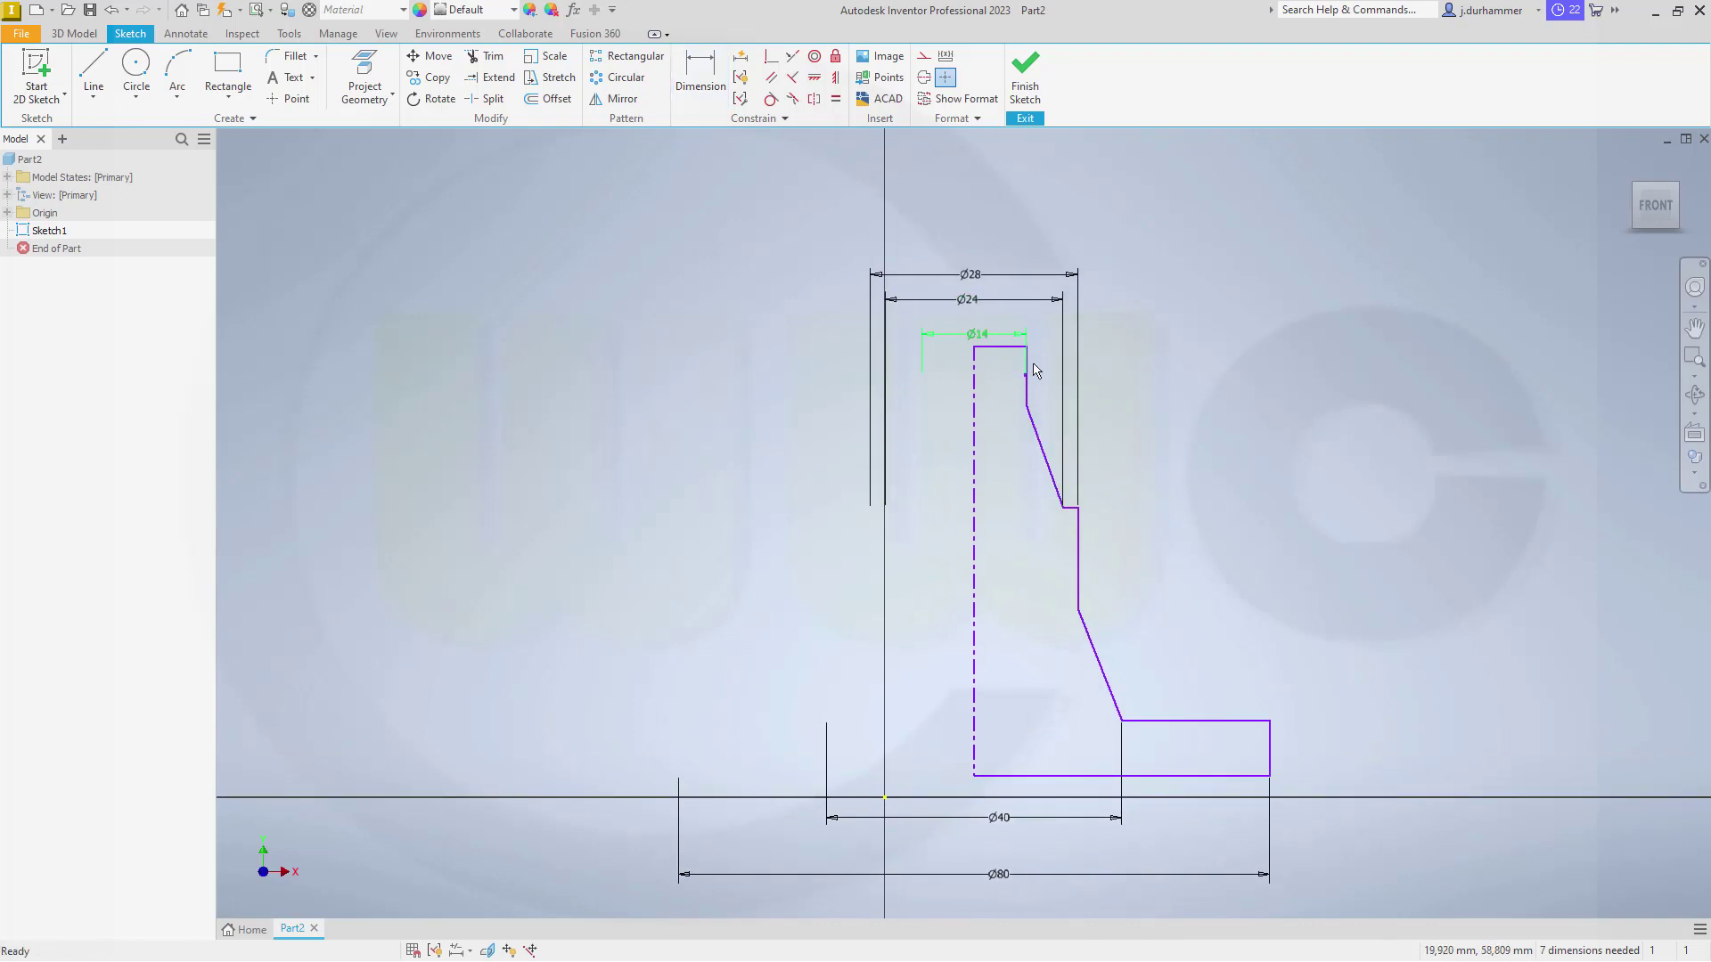
scroll(1013, 395, "up", 3)
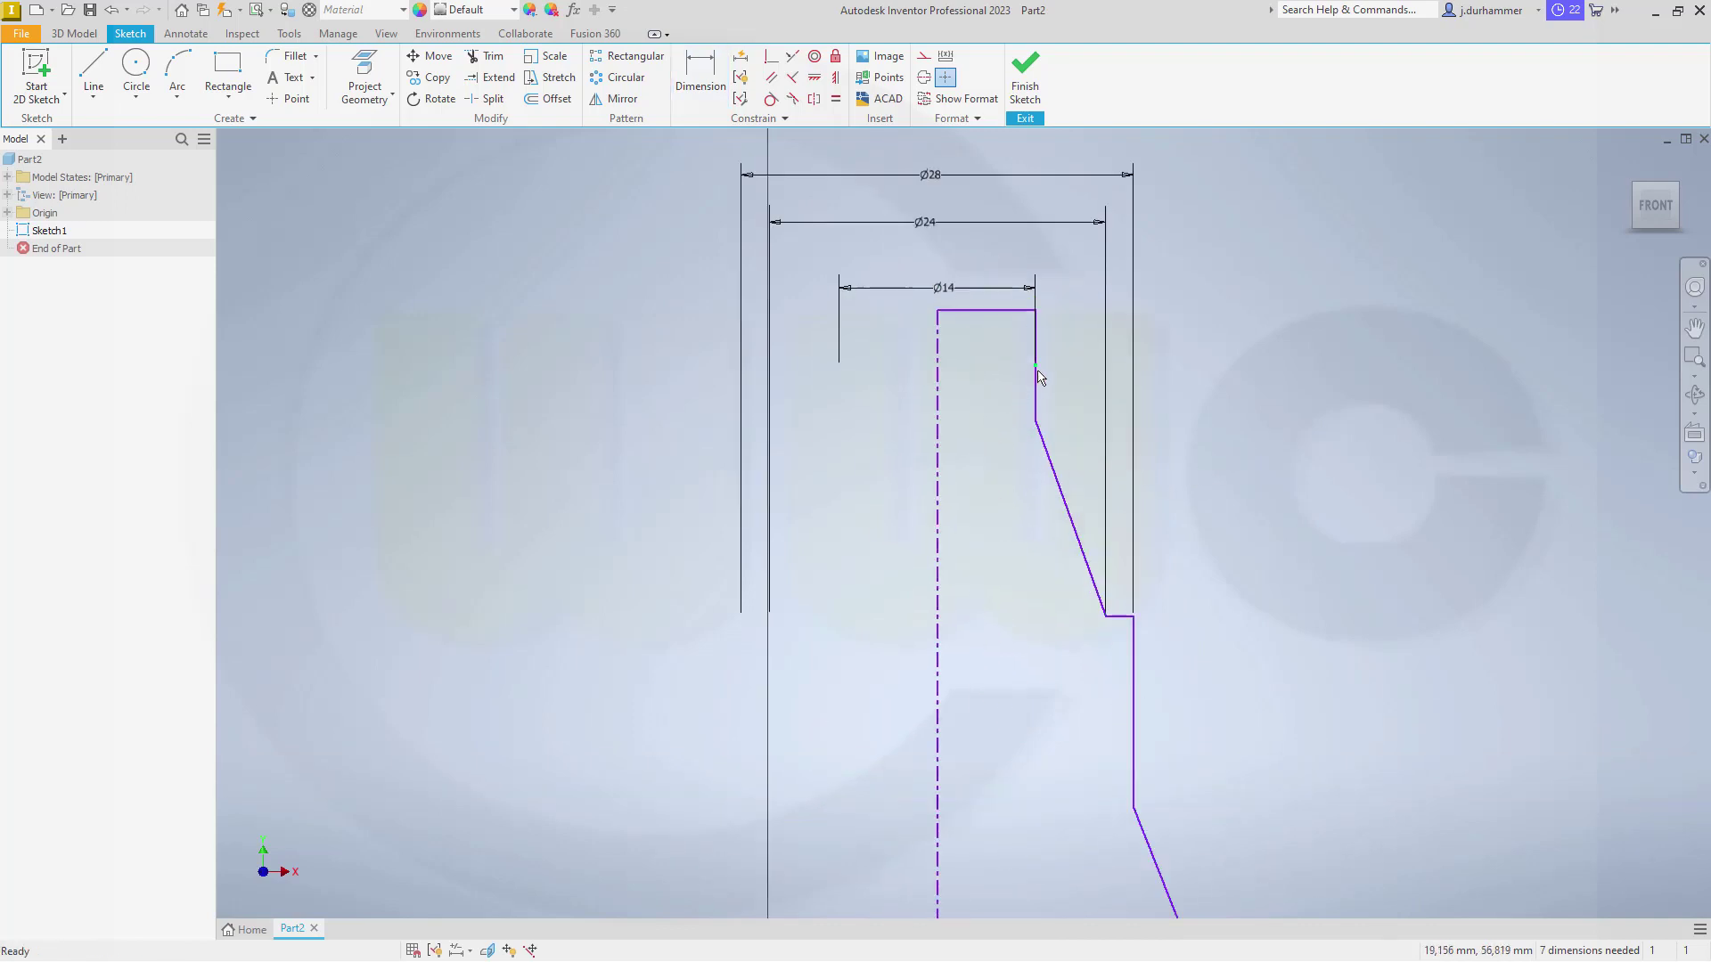
left_click(962, 291)
key("Delete")
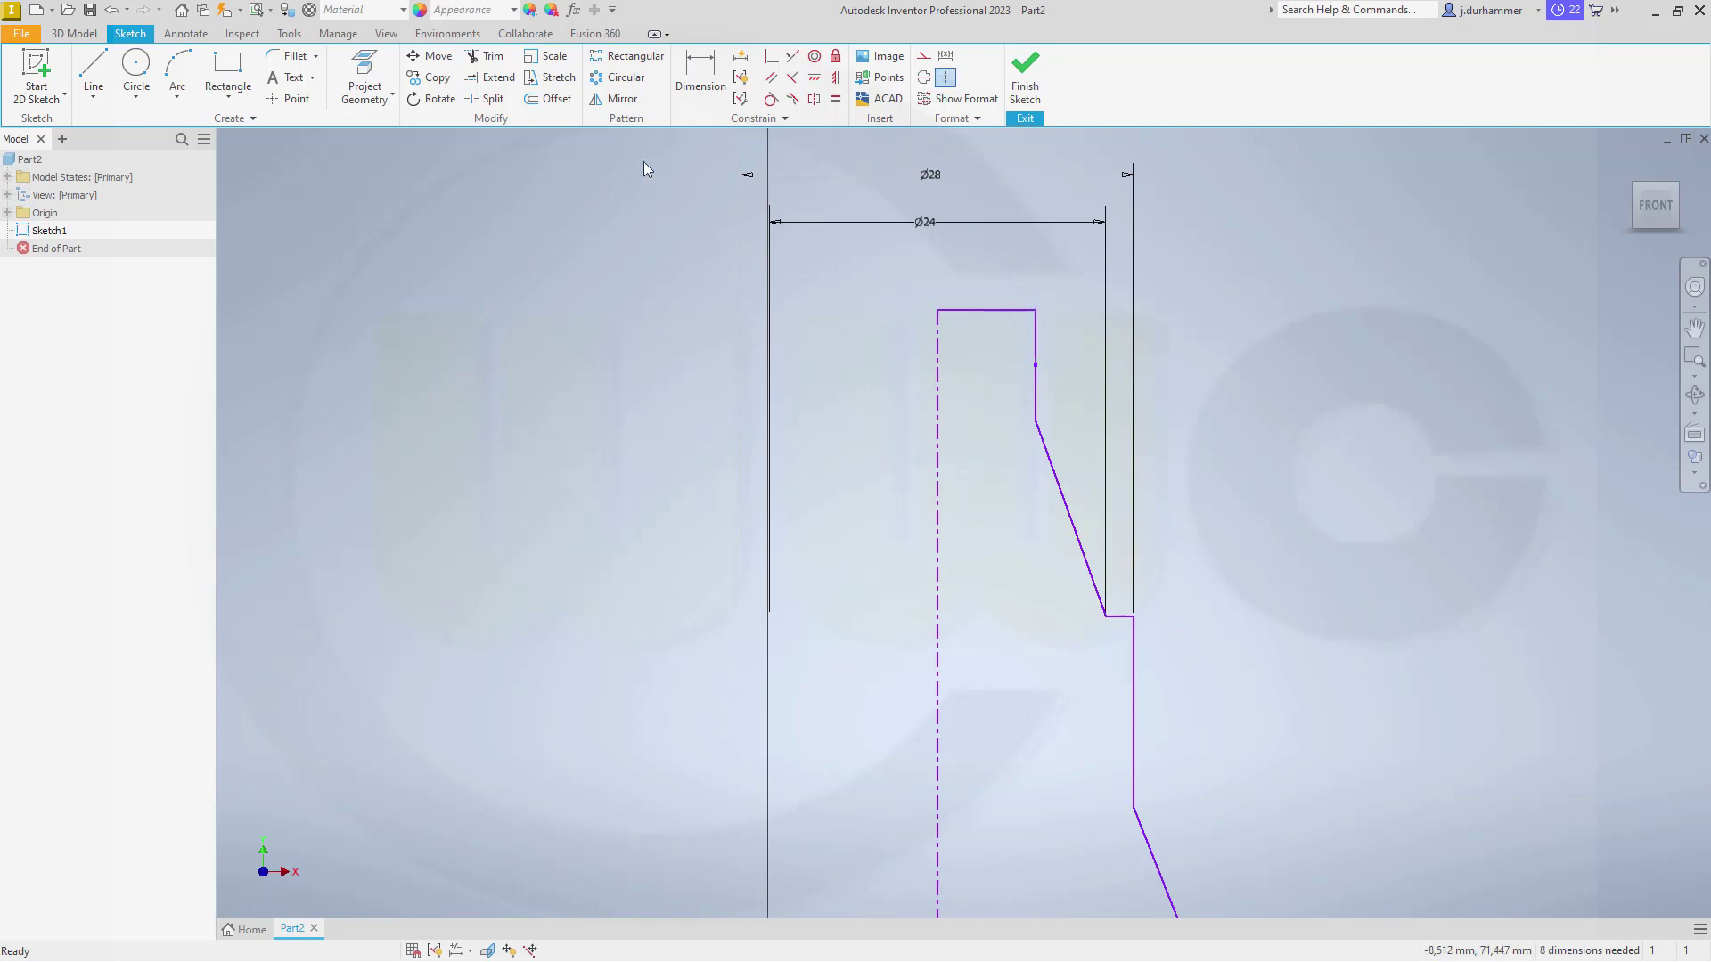
left_click(701, 76)
left_click(938, 392)
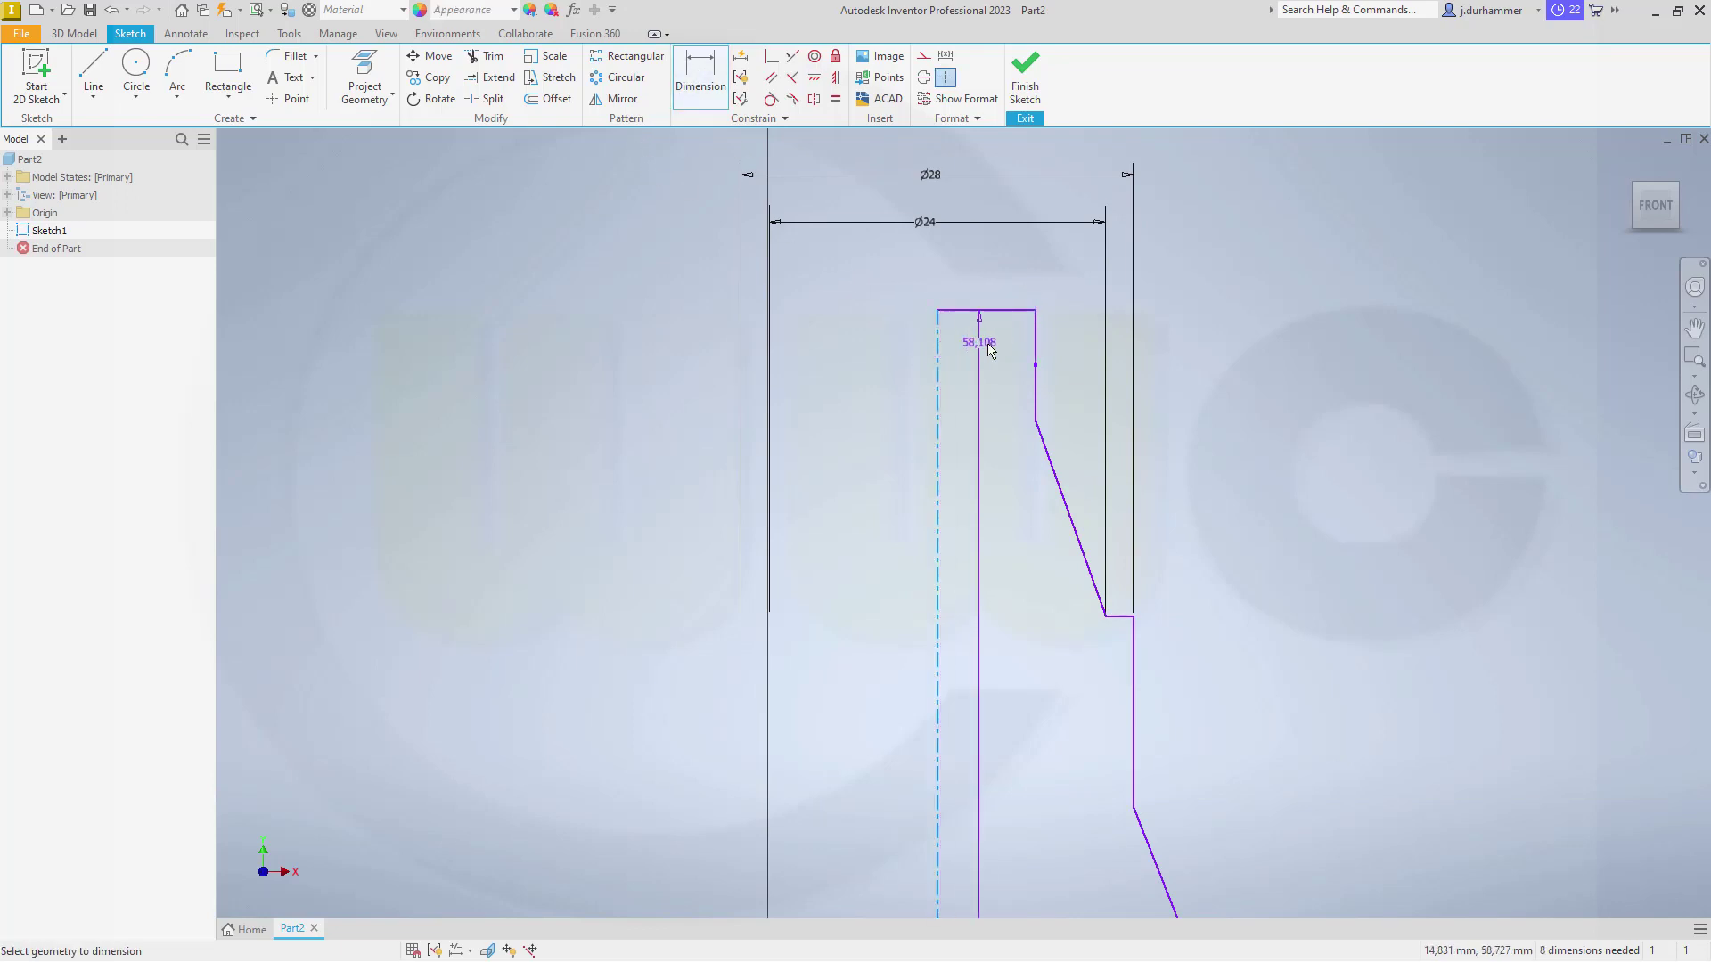
left_click(1036, 348)
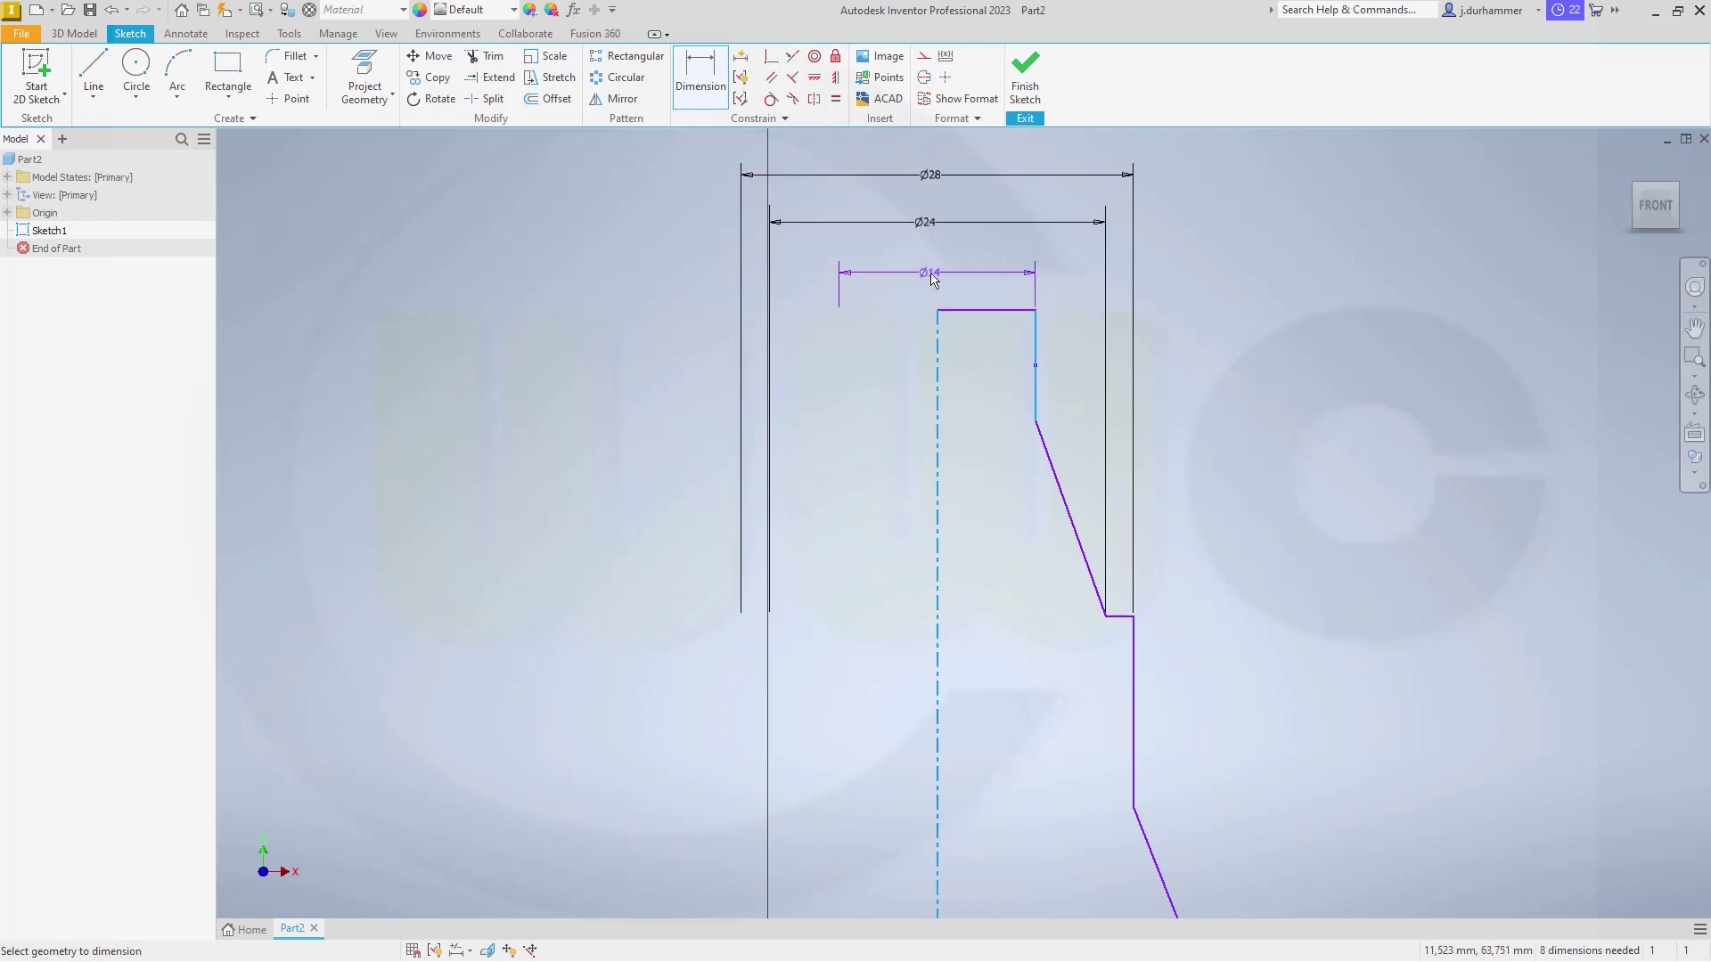
left_click(994, 275)
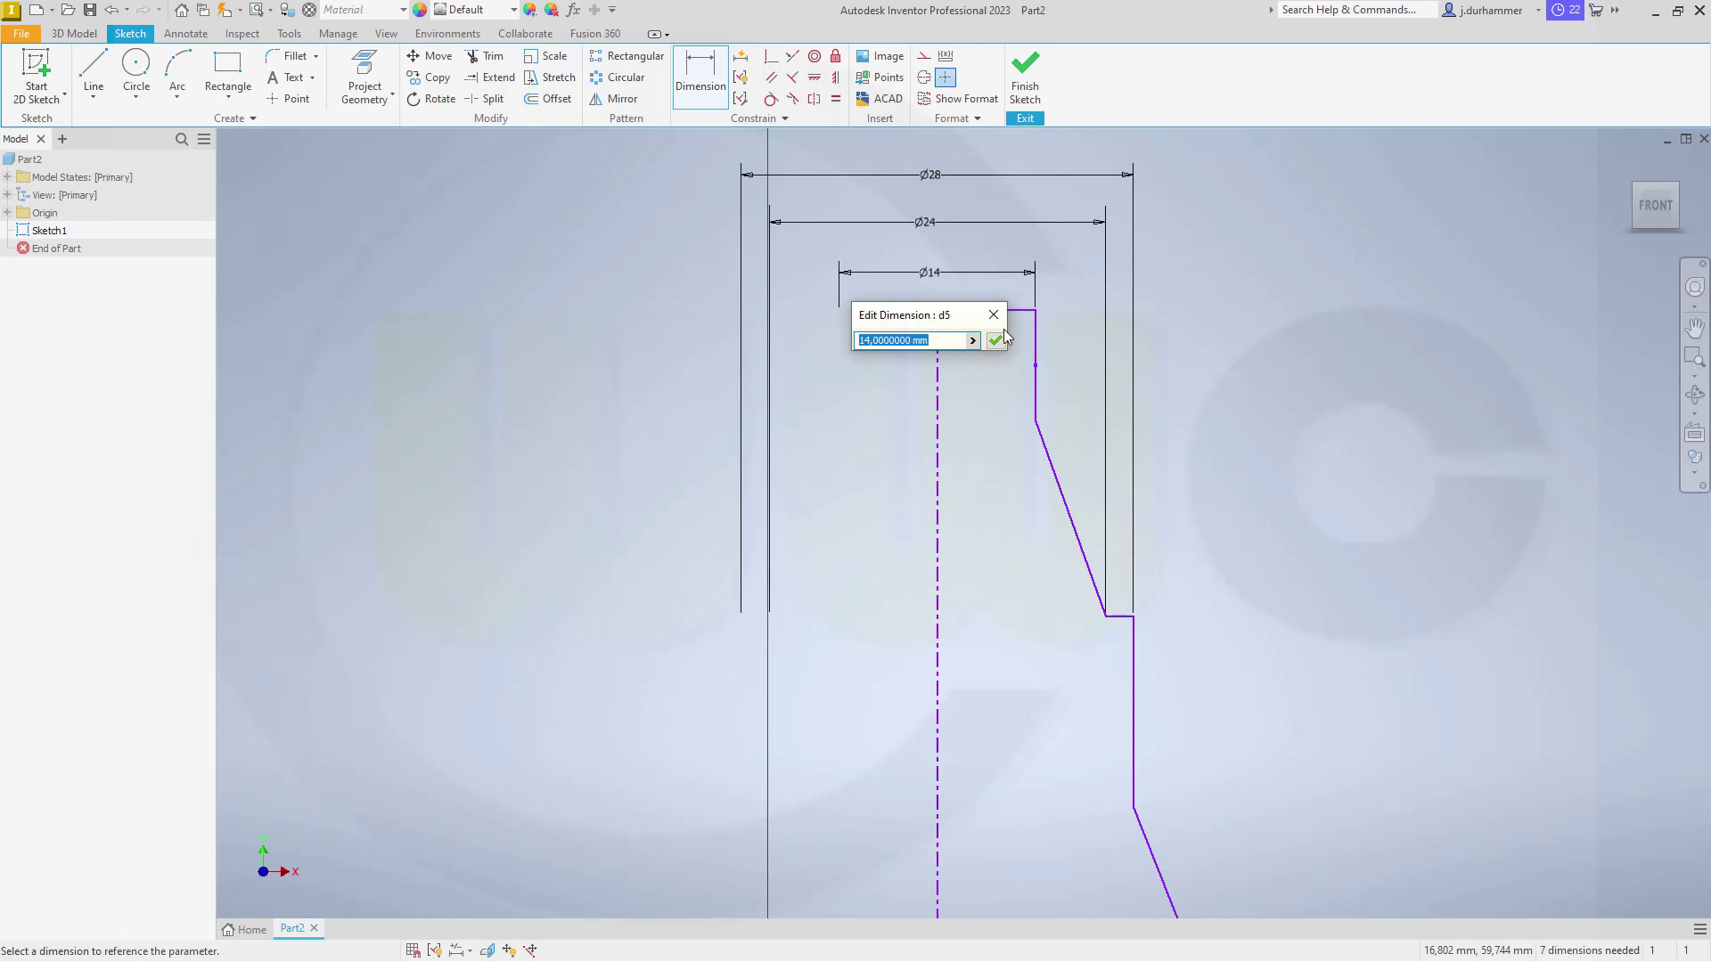
left_click(998, 342)
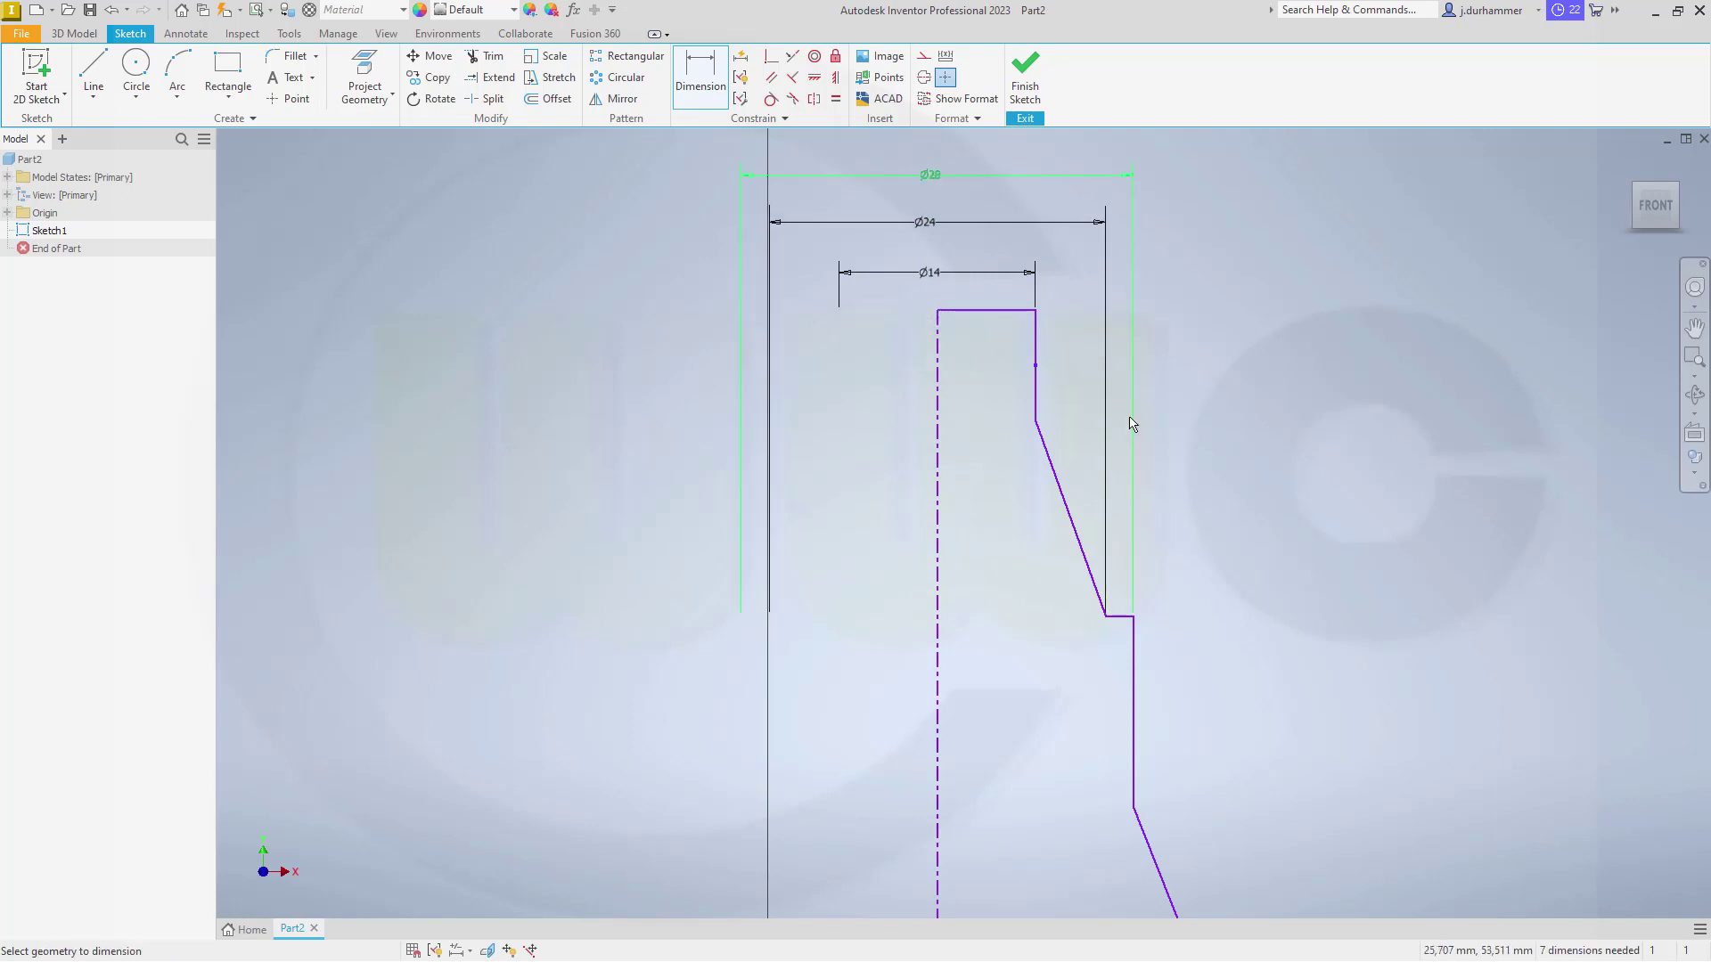
Dimension the top neck's height from the profile's top edge to the start of the upper taper as 10 mm.
left_click(972, 315)
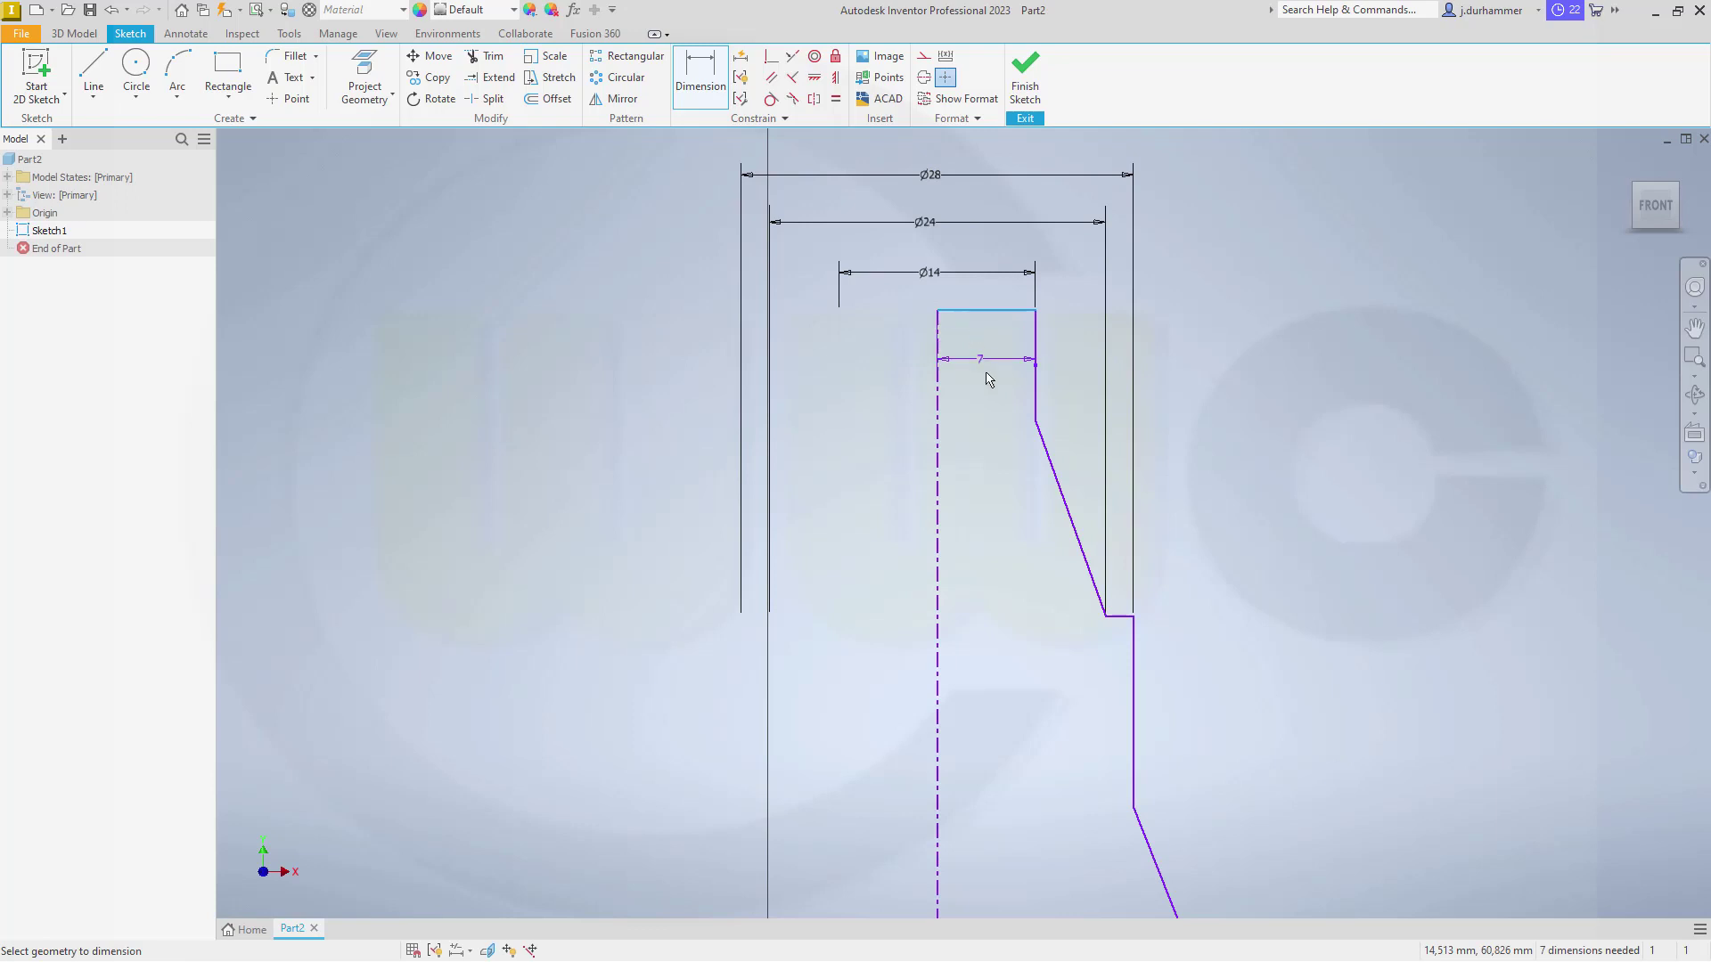
left_click(1036, 422)
left_click(1201, 384)
type("1")
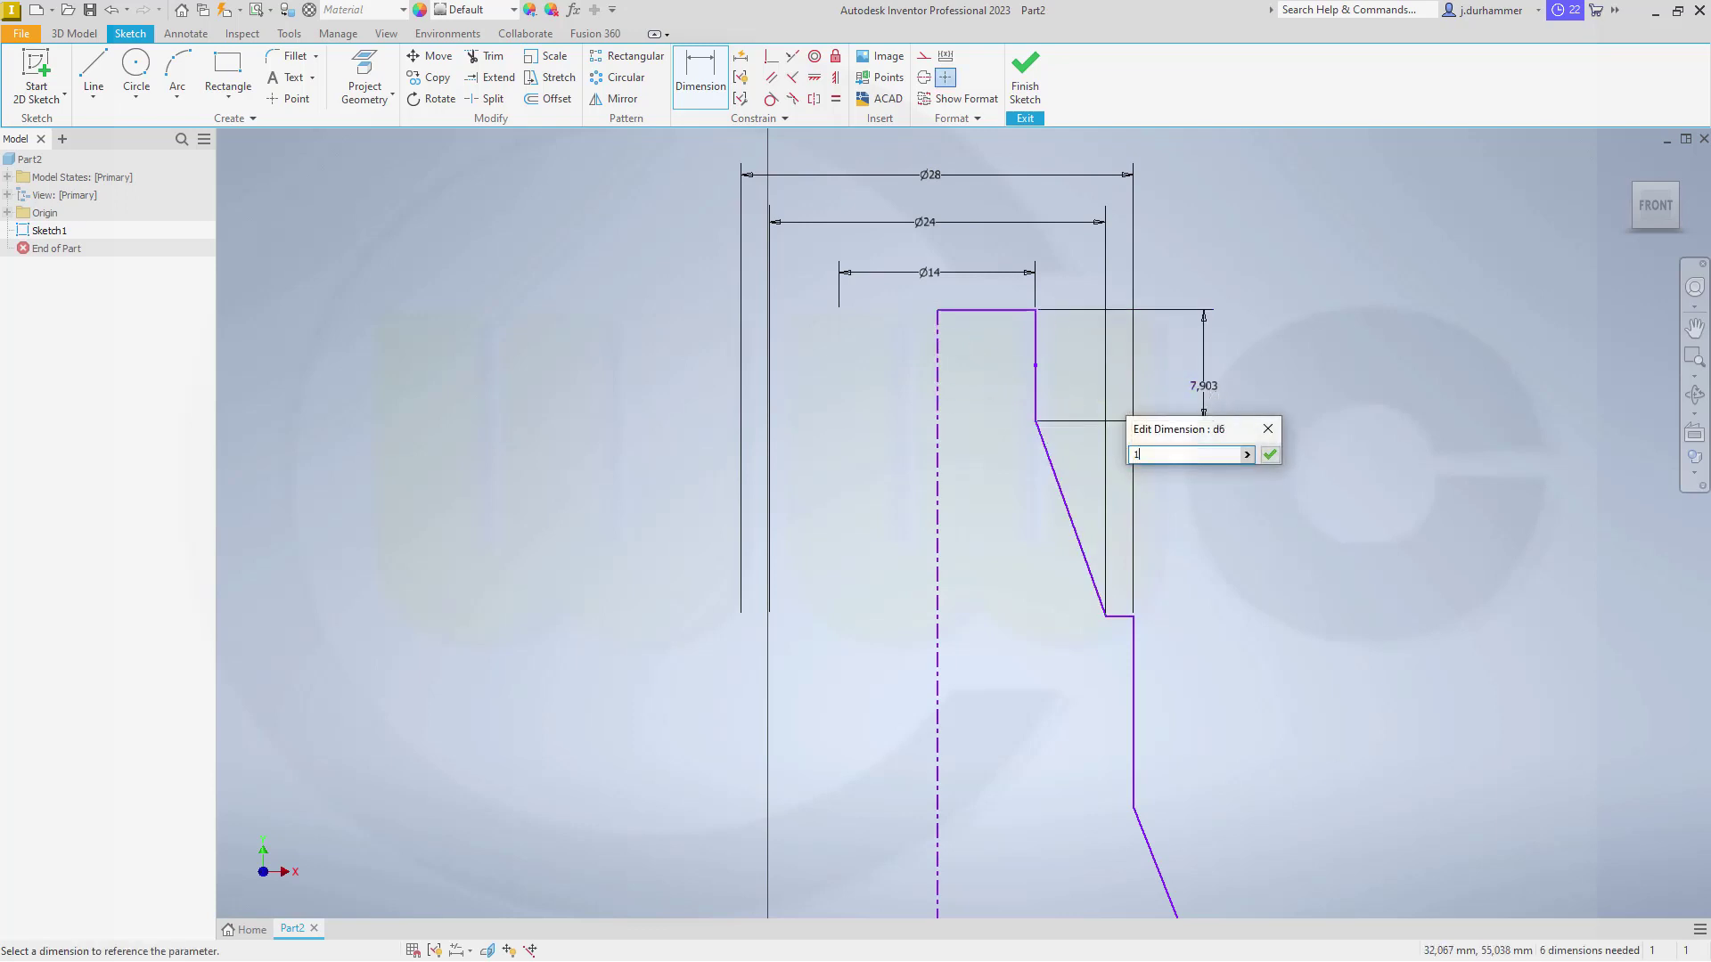
type("0")
key("Return")
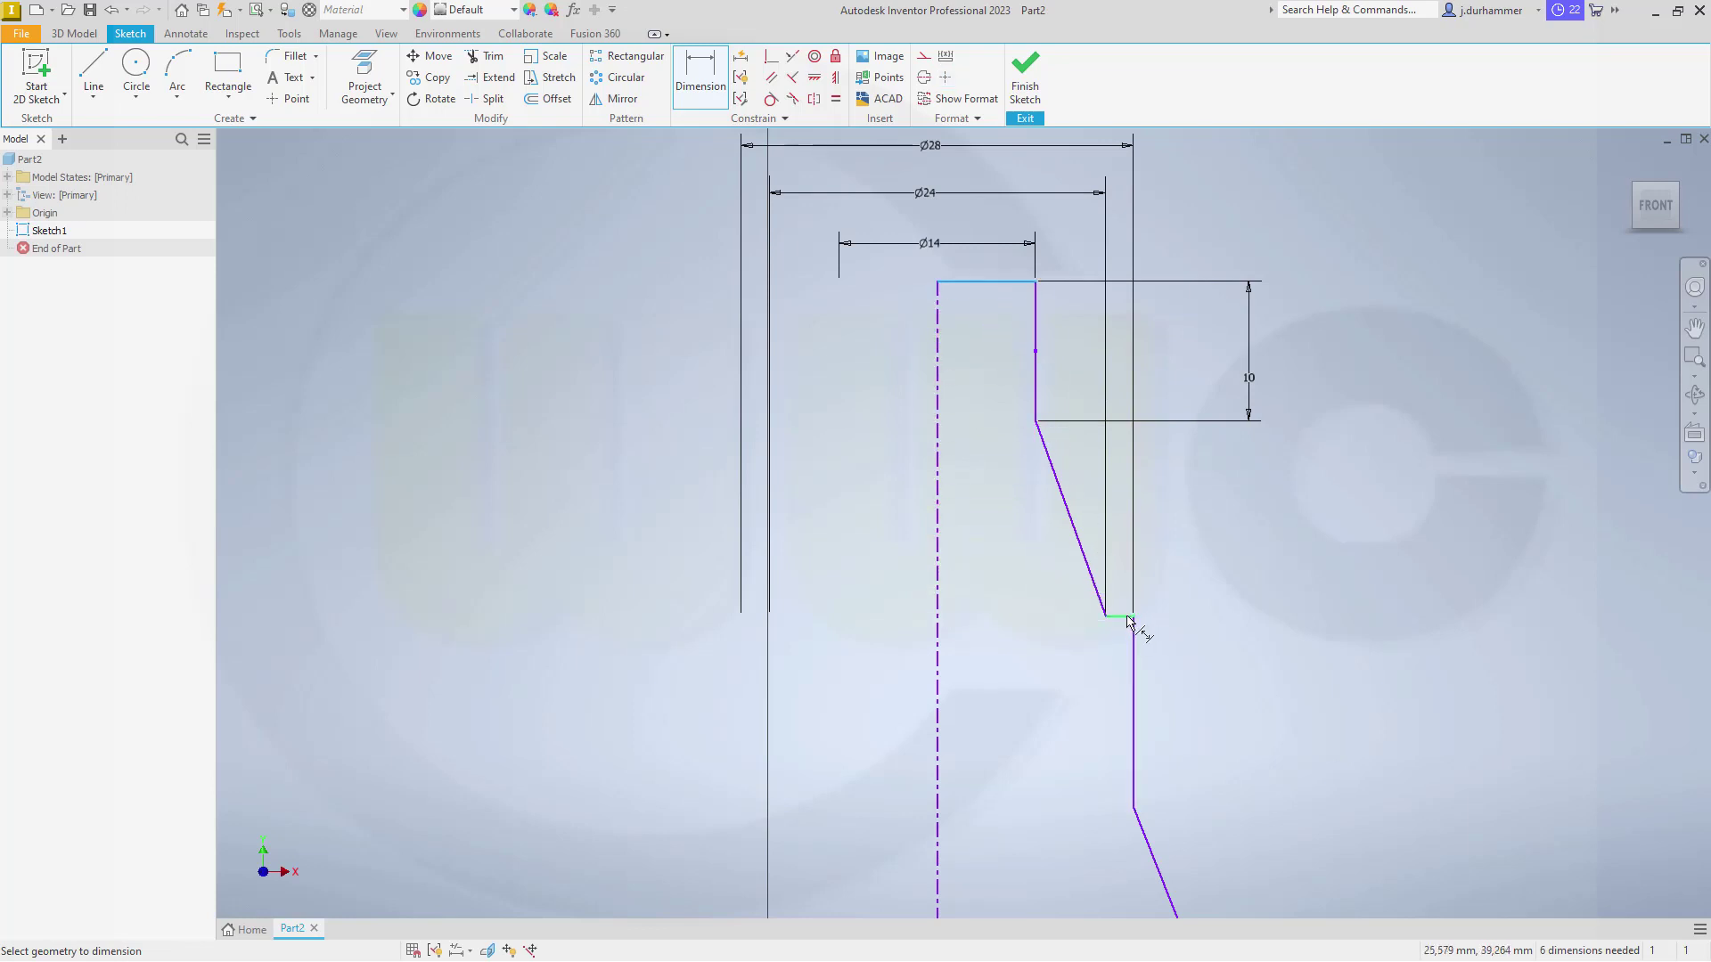
Dimension the vertical distance from the profile's top edge to the middle shoulder's horizontal line as 30 mm.
left_click(1128, 618)
left_click(1301, 497)
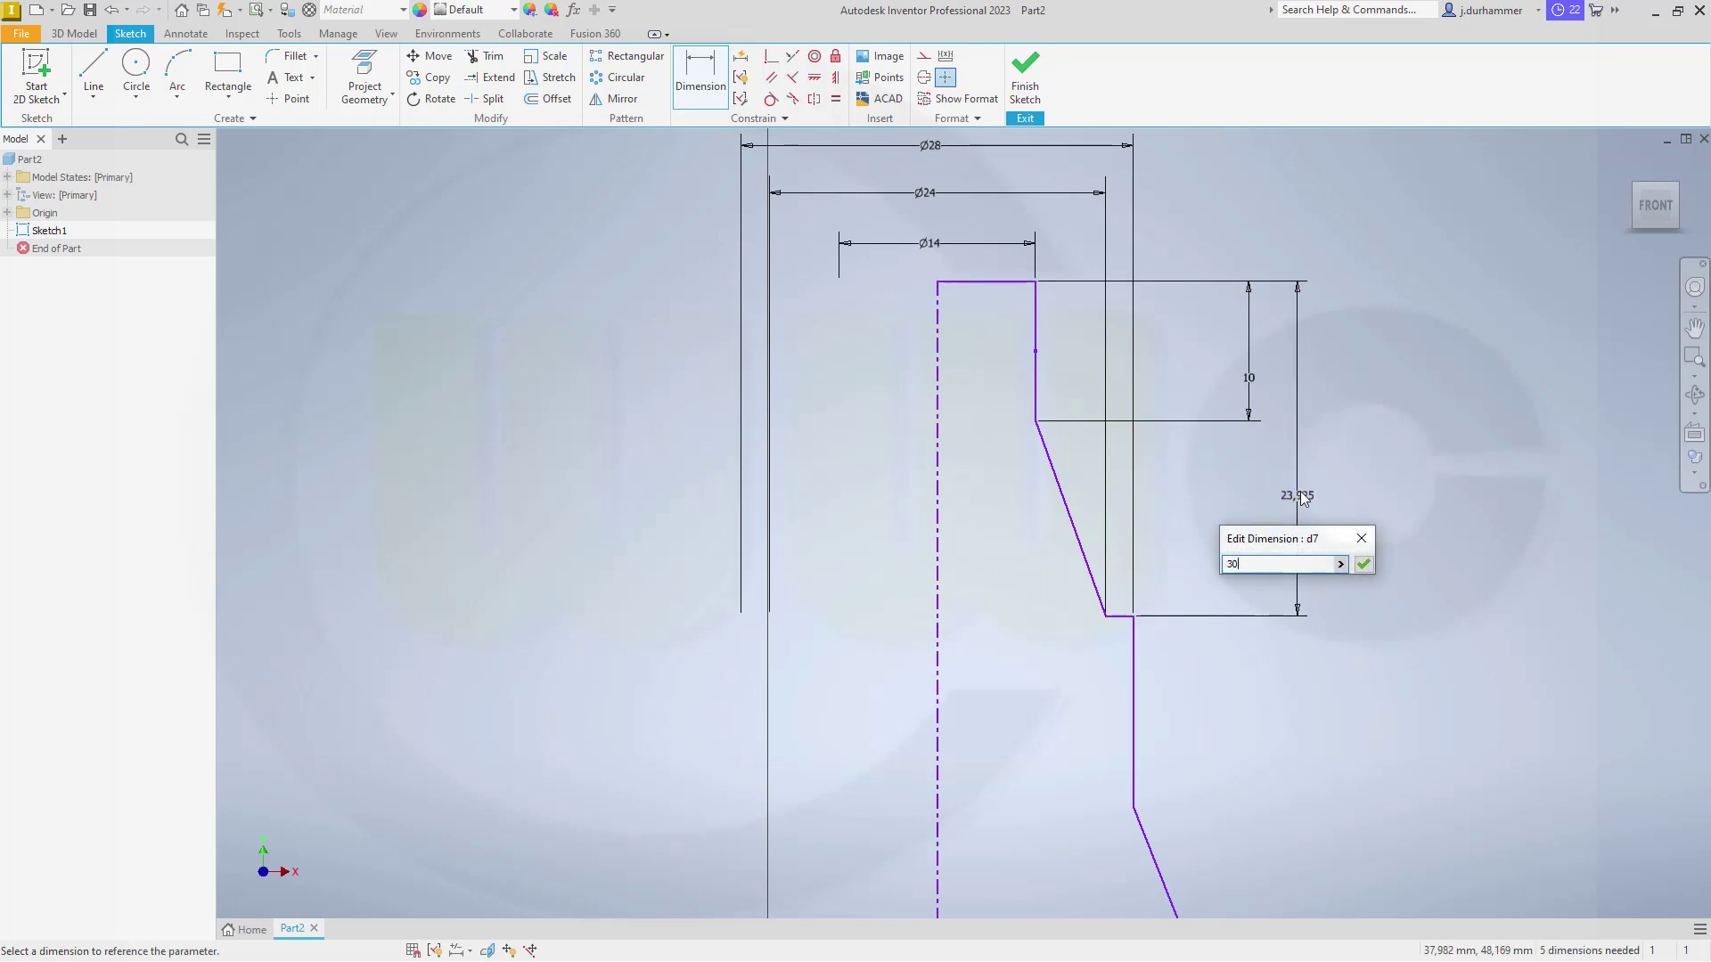
key("Return")
Dimension the vertical distance from the profile's top edge to the upper corner of the lower taper as 72 mm.
scroll(1326, 726, "up", 3)
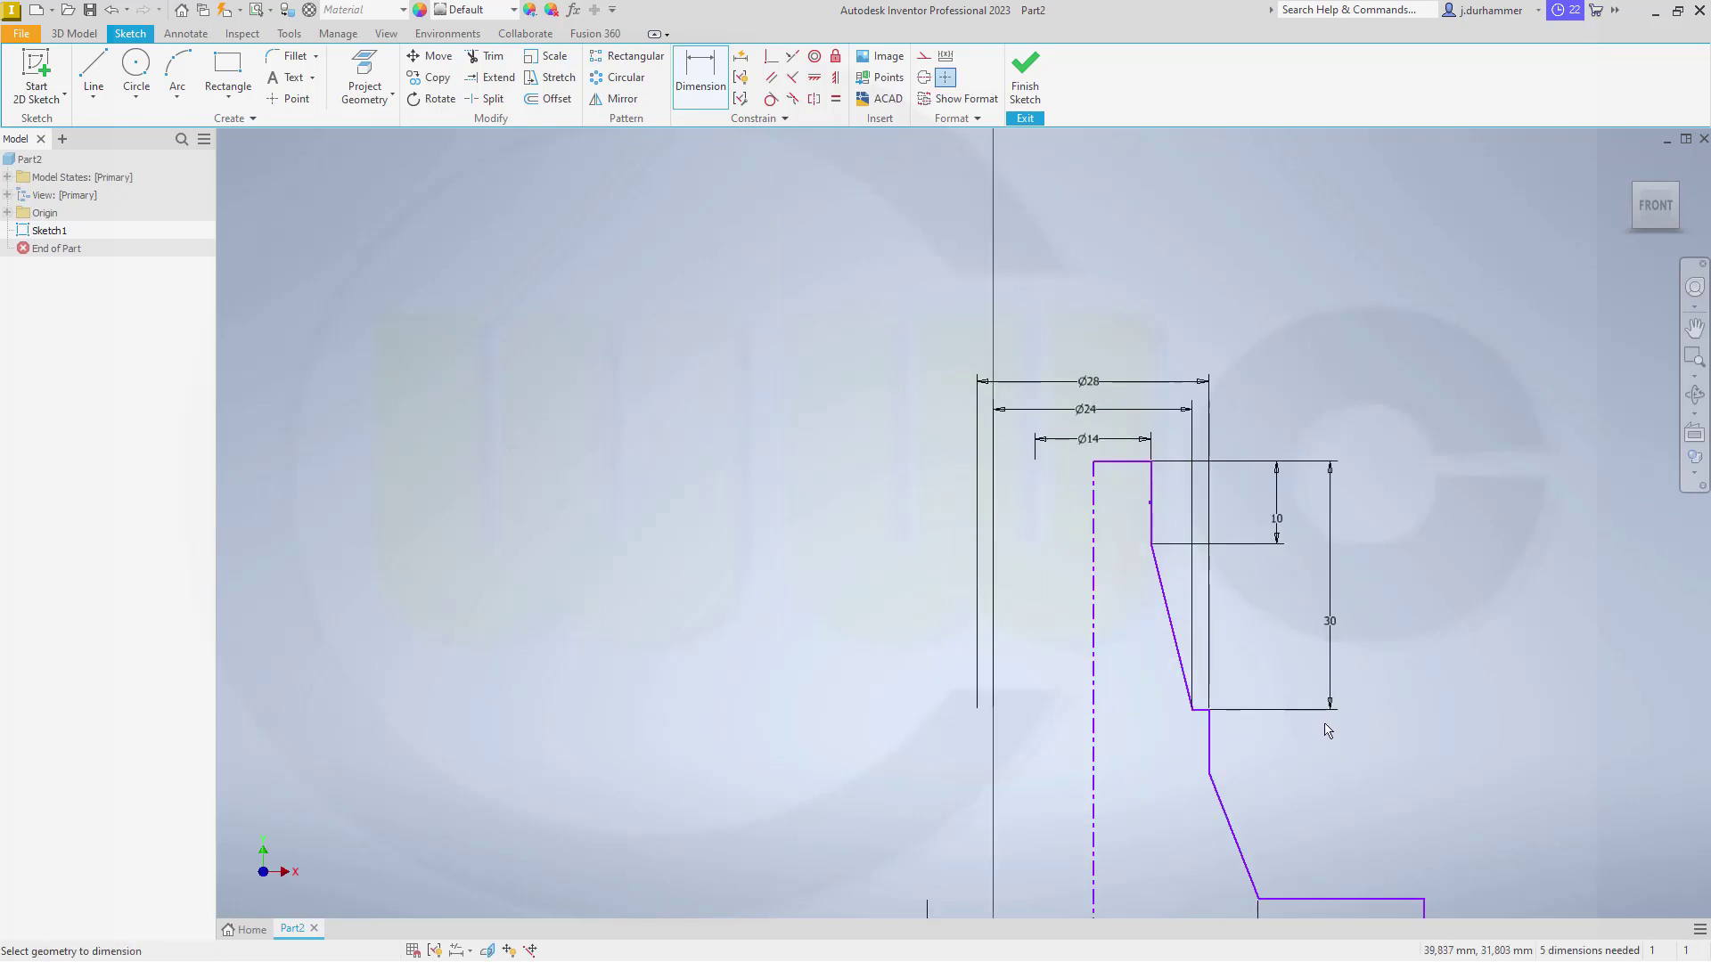
middle_click_drag(1341, 765, 1242, 592)
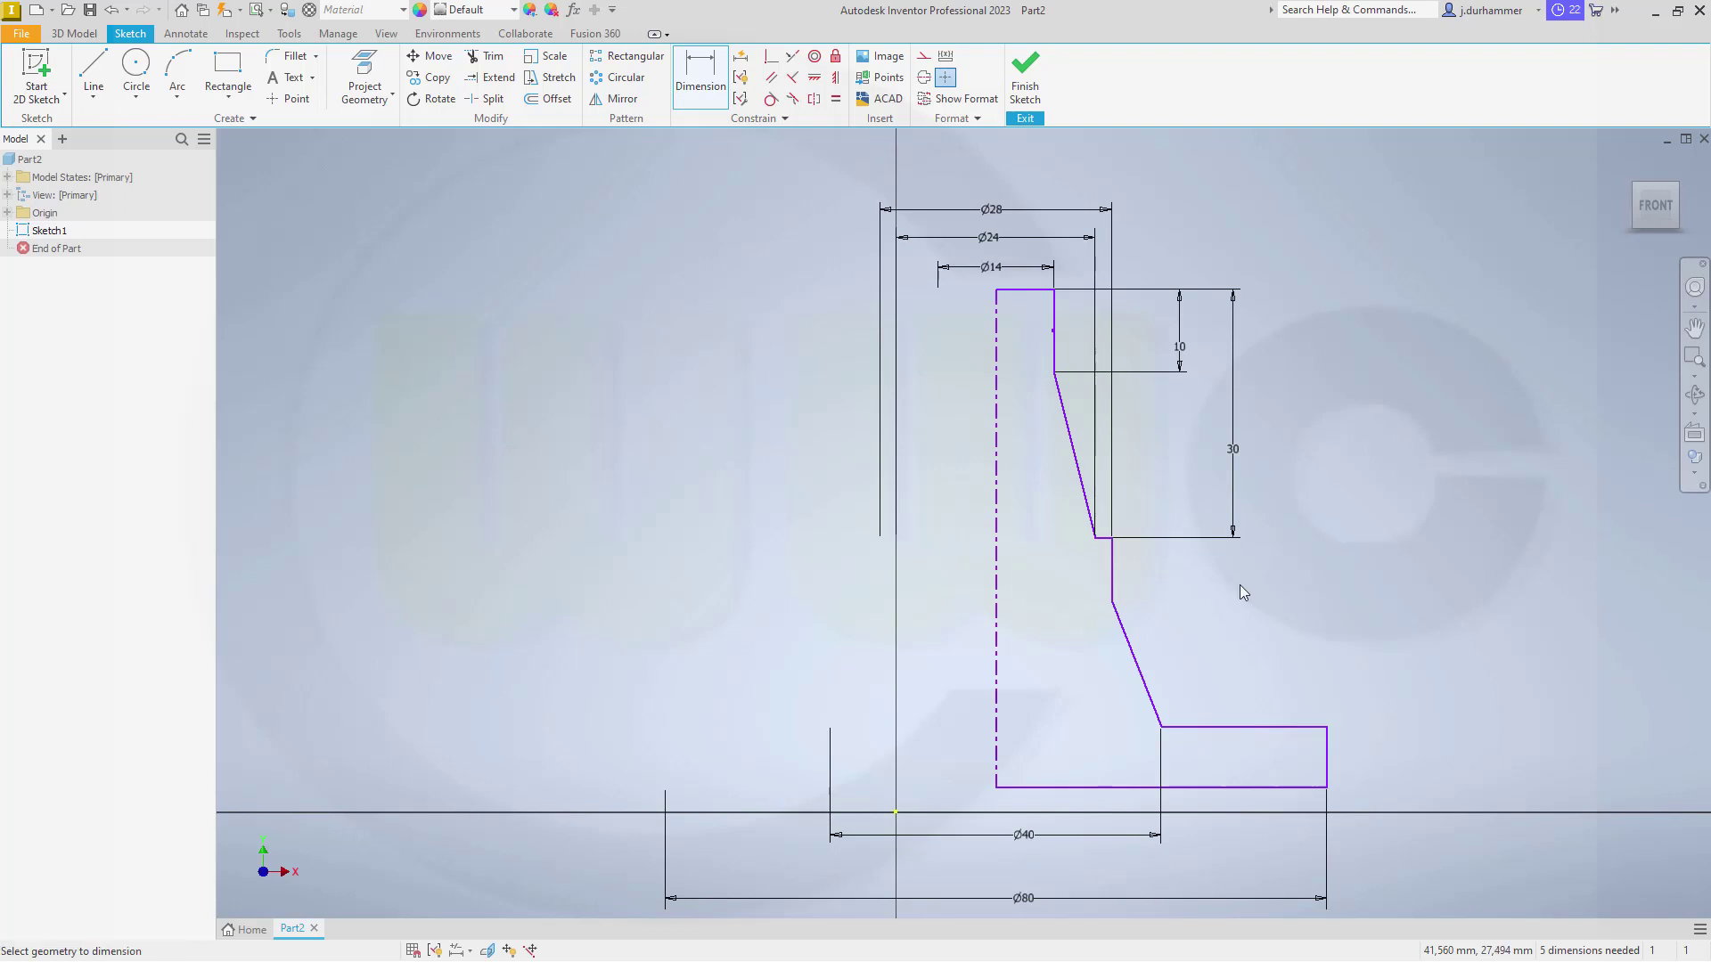
left_click(1009, 294)
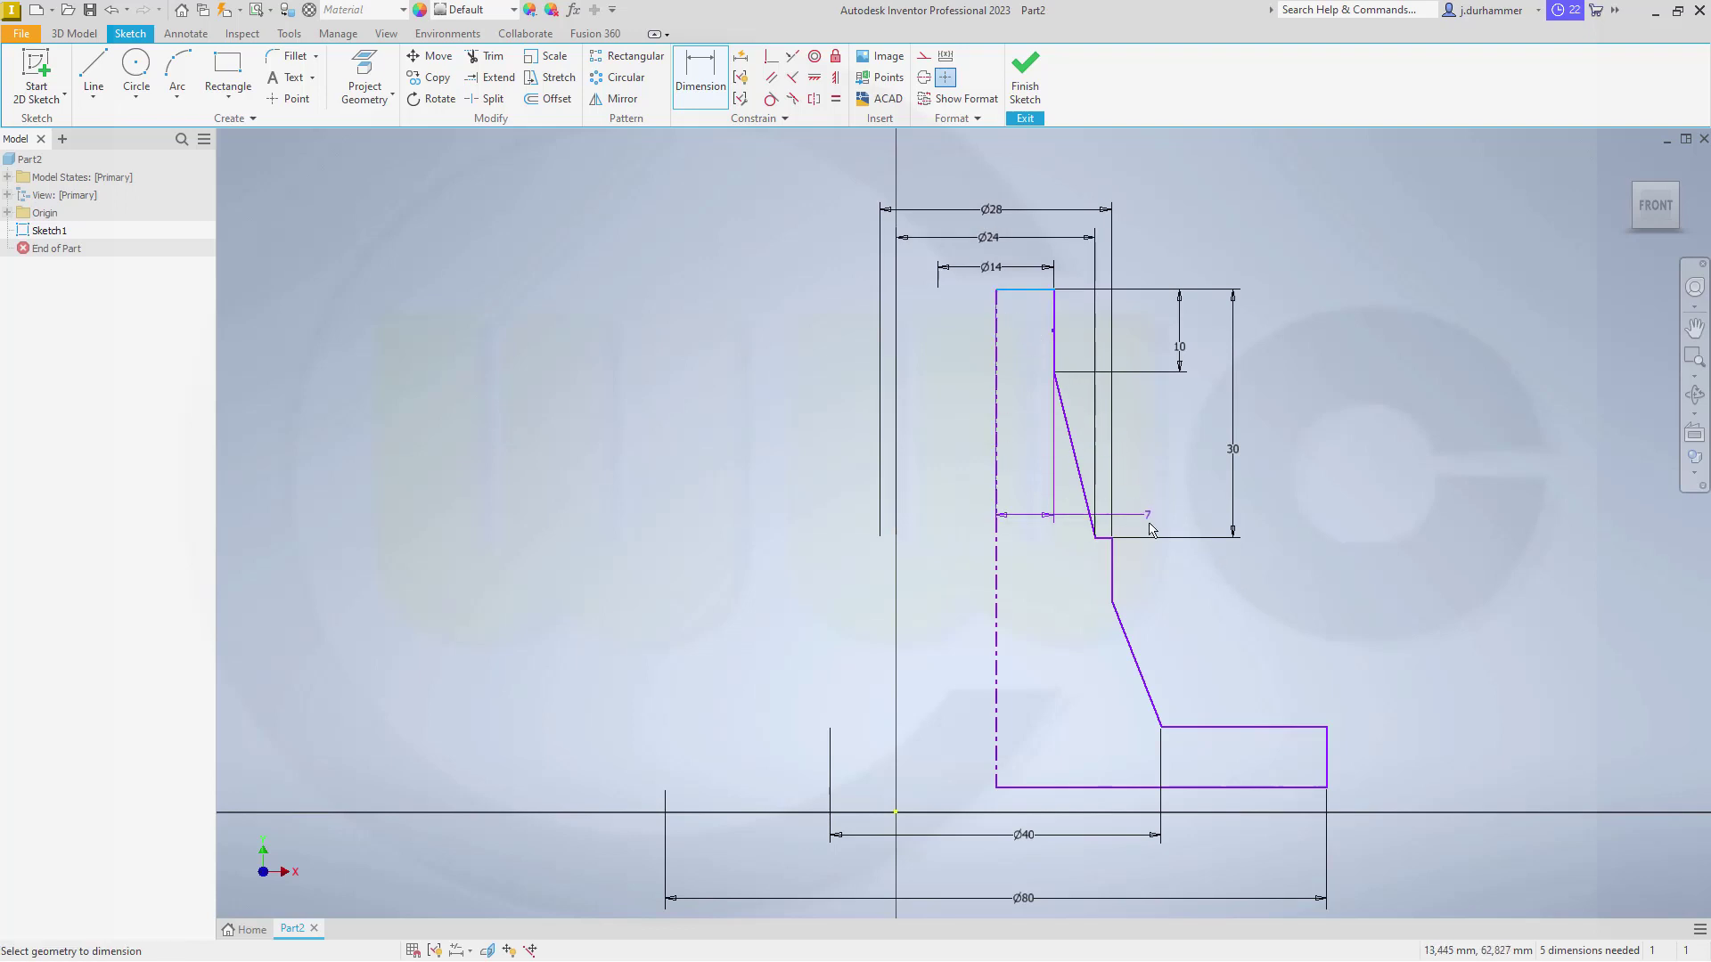
left_click(1112, 602)
left_click(1294, 540)
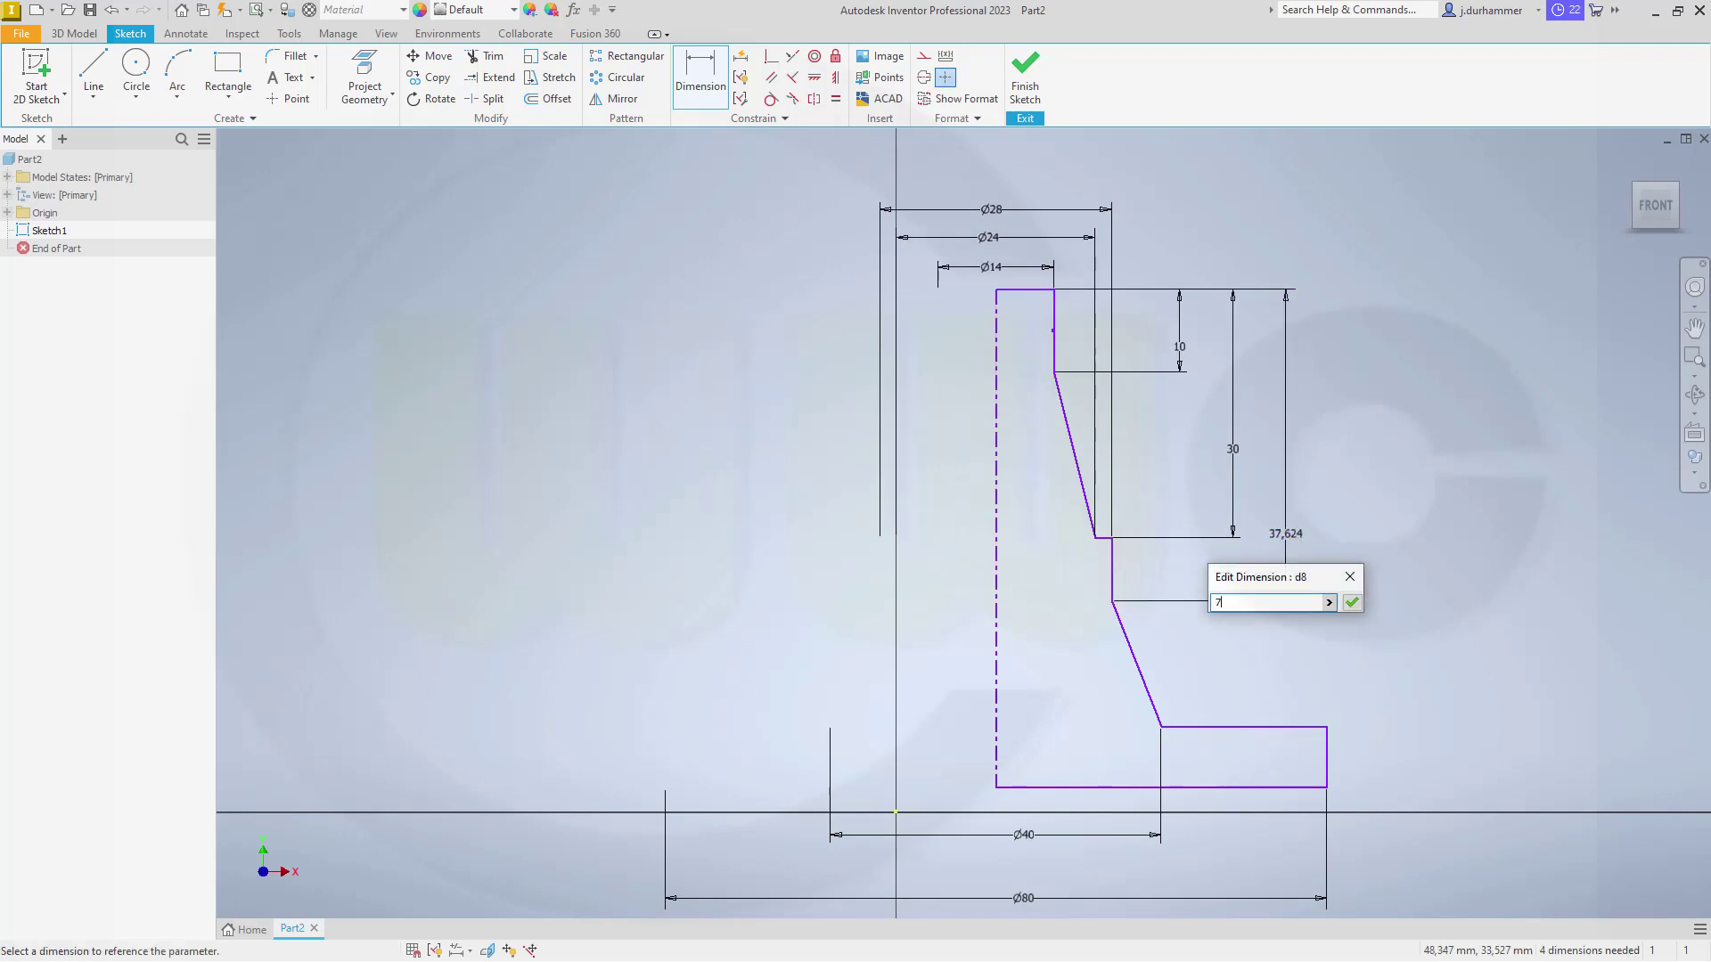
key("Return")
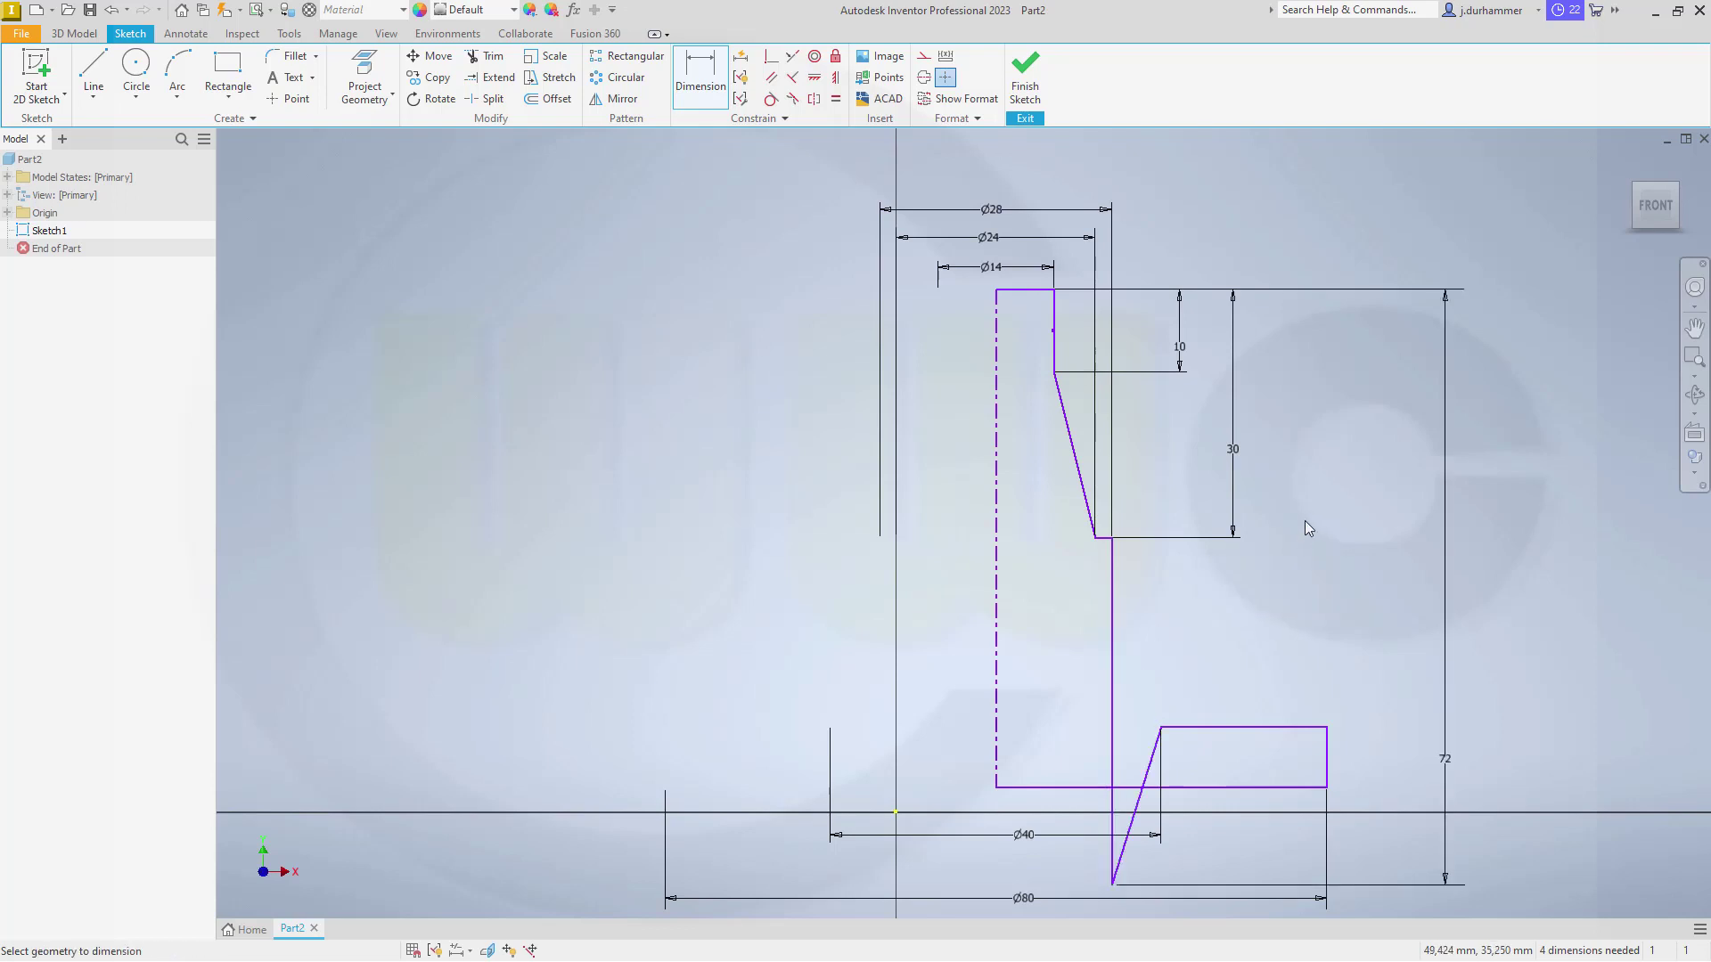
Dimension the vertical distance from the profile's top edge to the flange's upper line as 95 mm.
left_click(1012, 294)
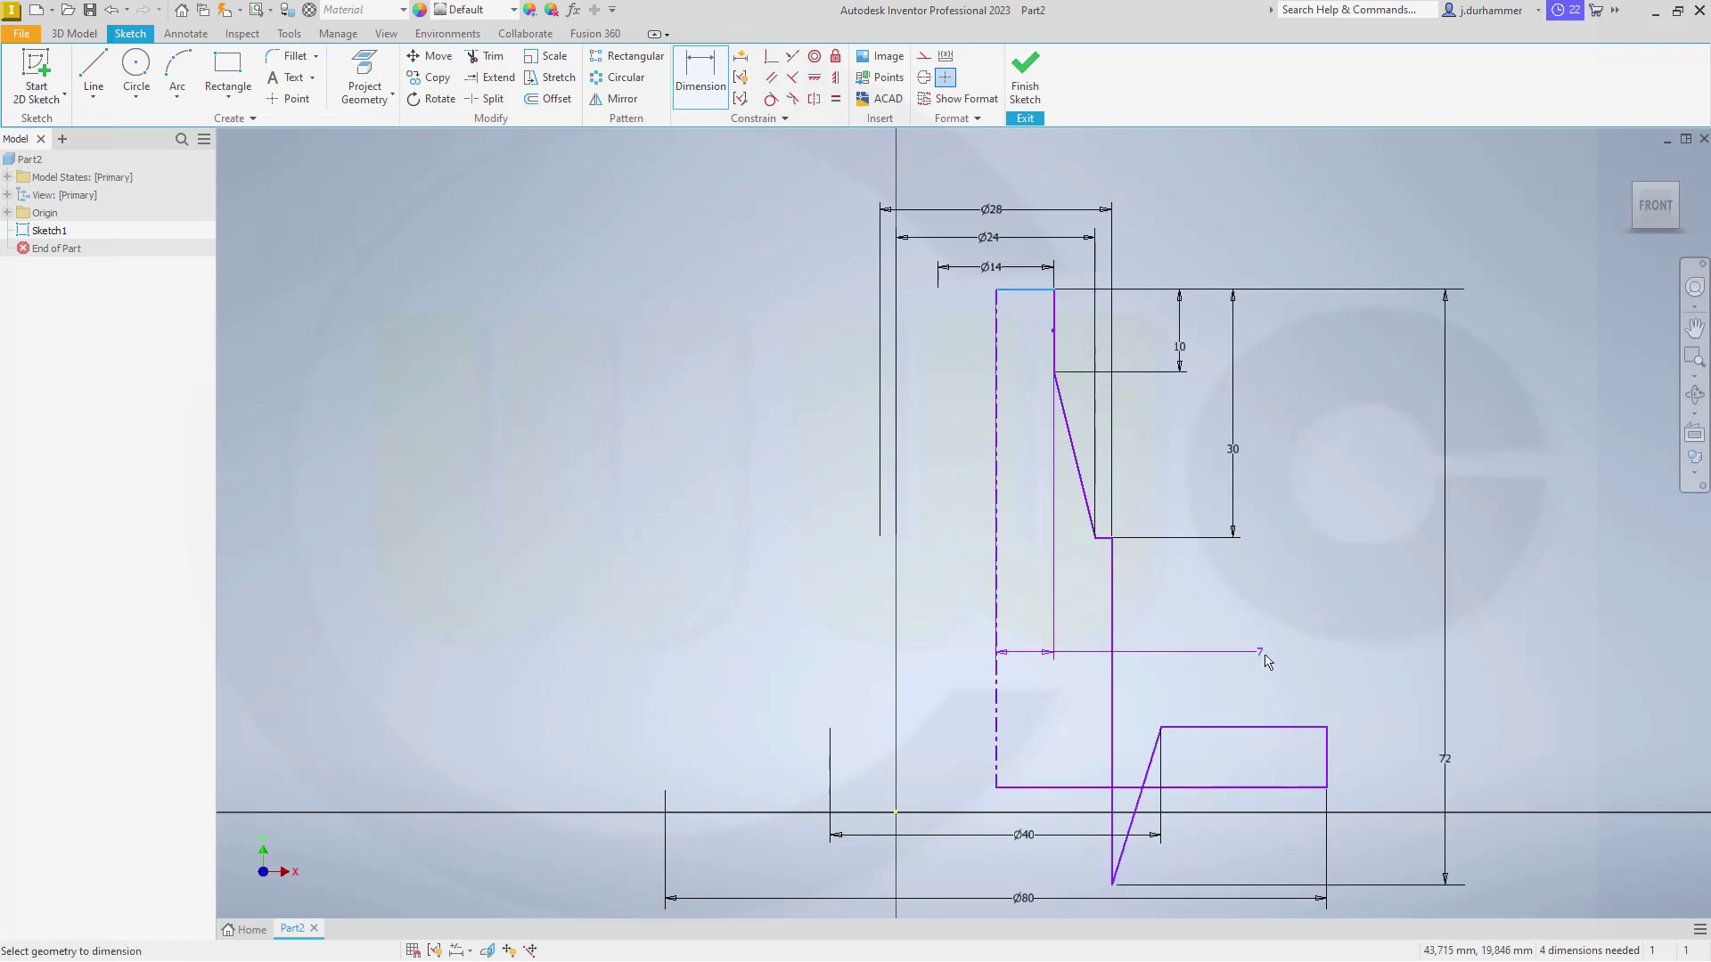
left_click(1255, 729)
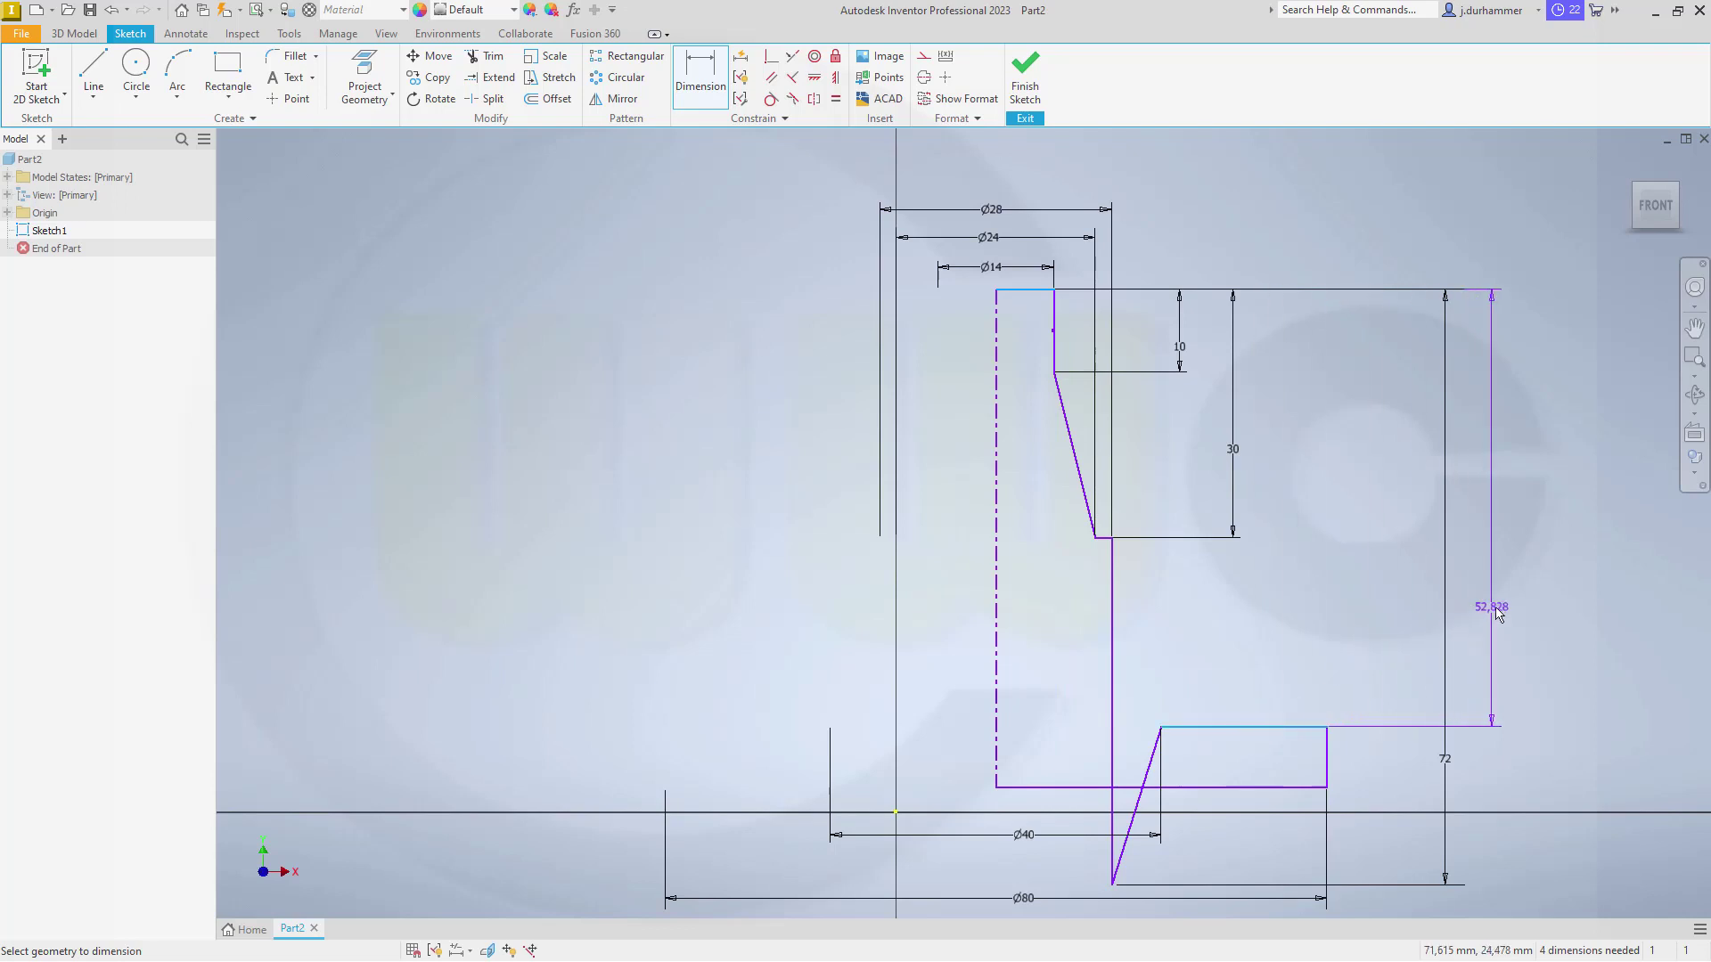
left_click(1527, 608)
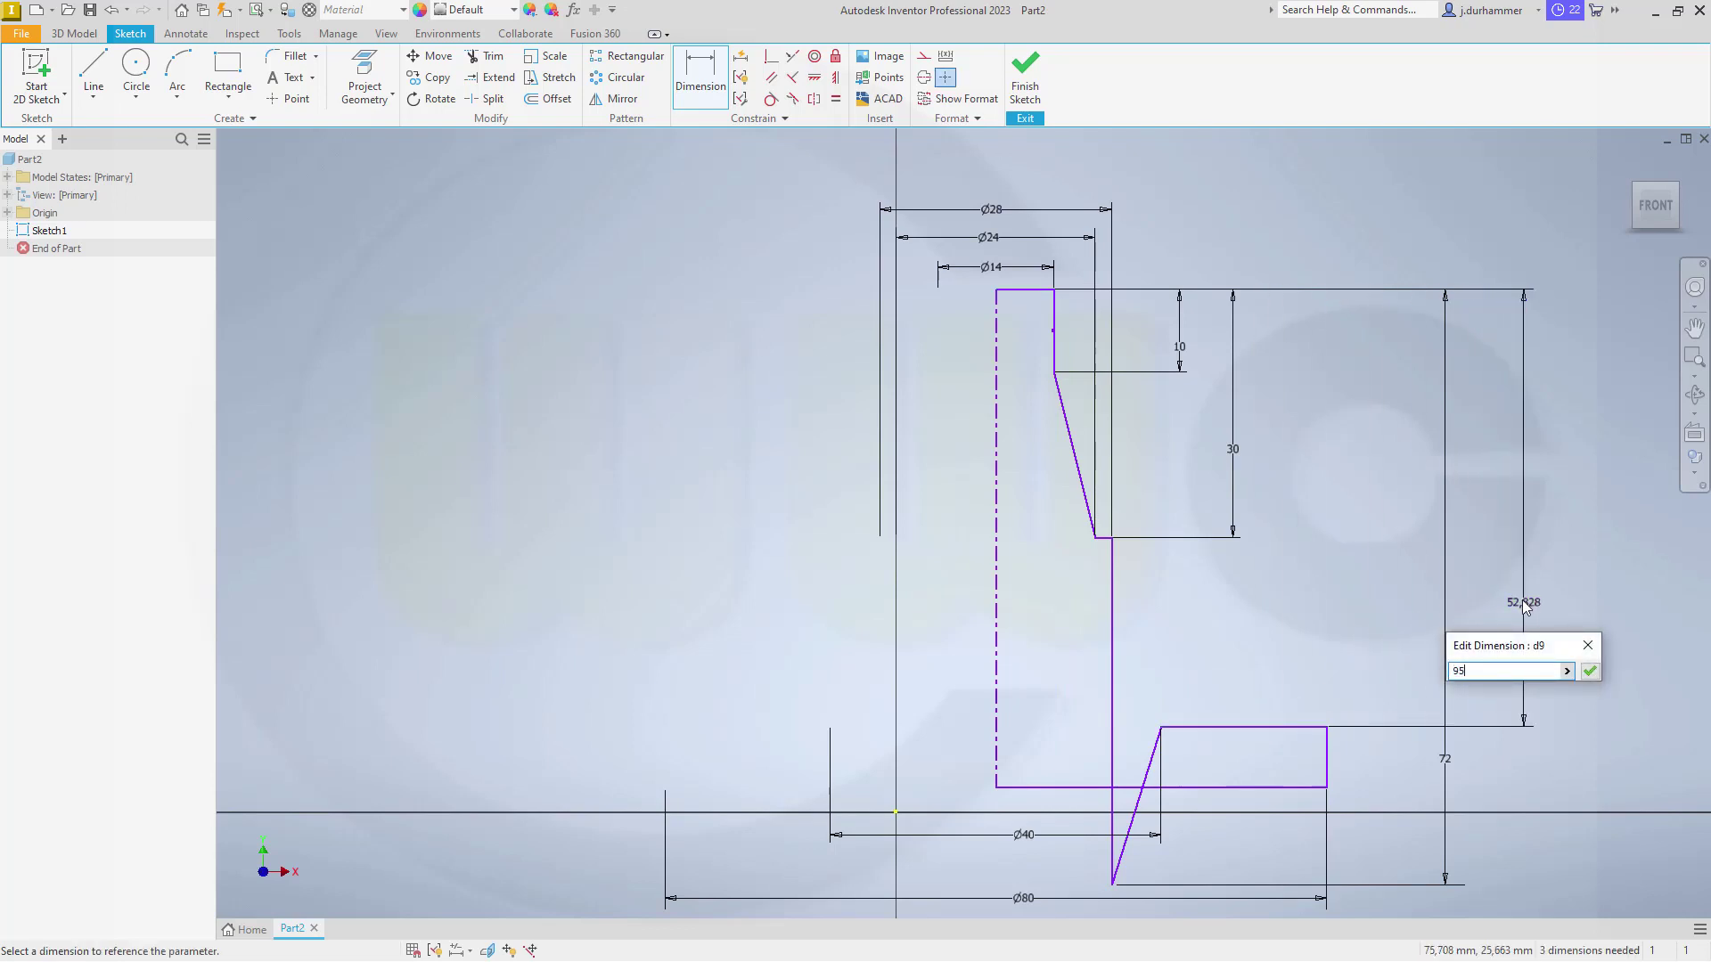
key("Return")
Dimension the profile's overall height from its top edge to the flange's bottom line as 107 mm.
mouse_move(1344, 701)
middle_mouse_down()
mouse_move(1295, 344)
mouse_move(1304, 373)
middle_mouse_up()
scroll(1227, 406, "up", 5)
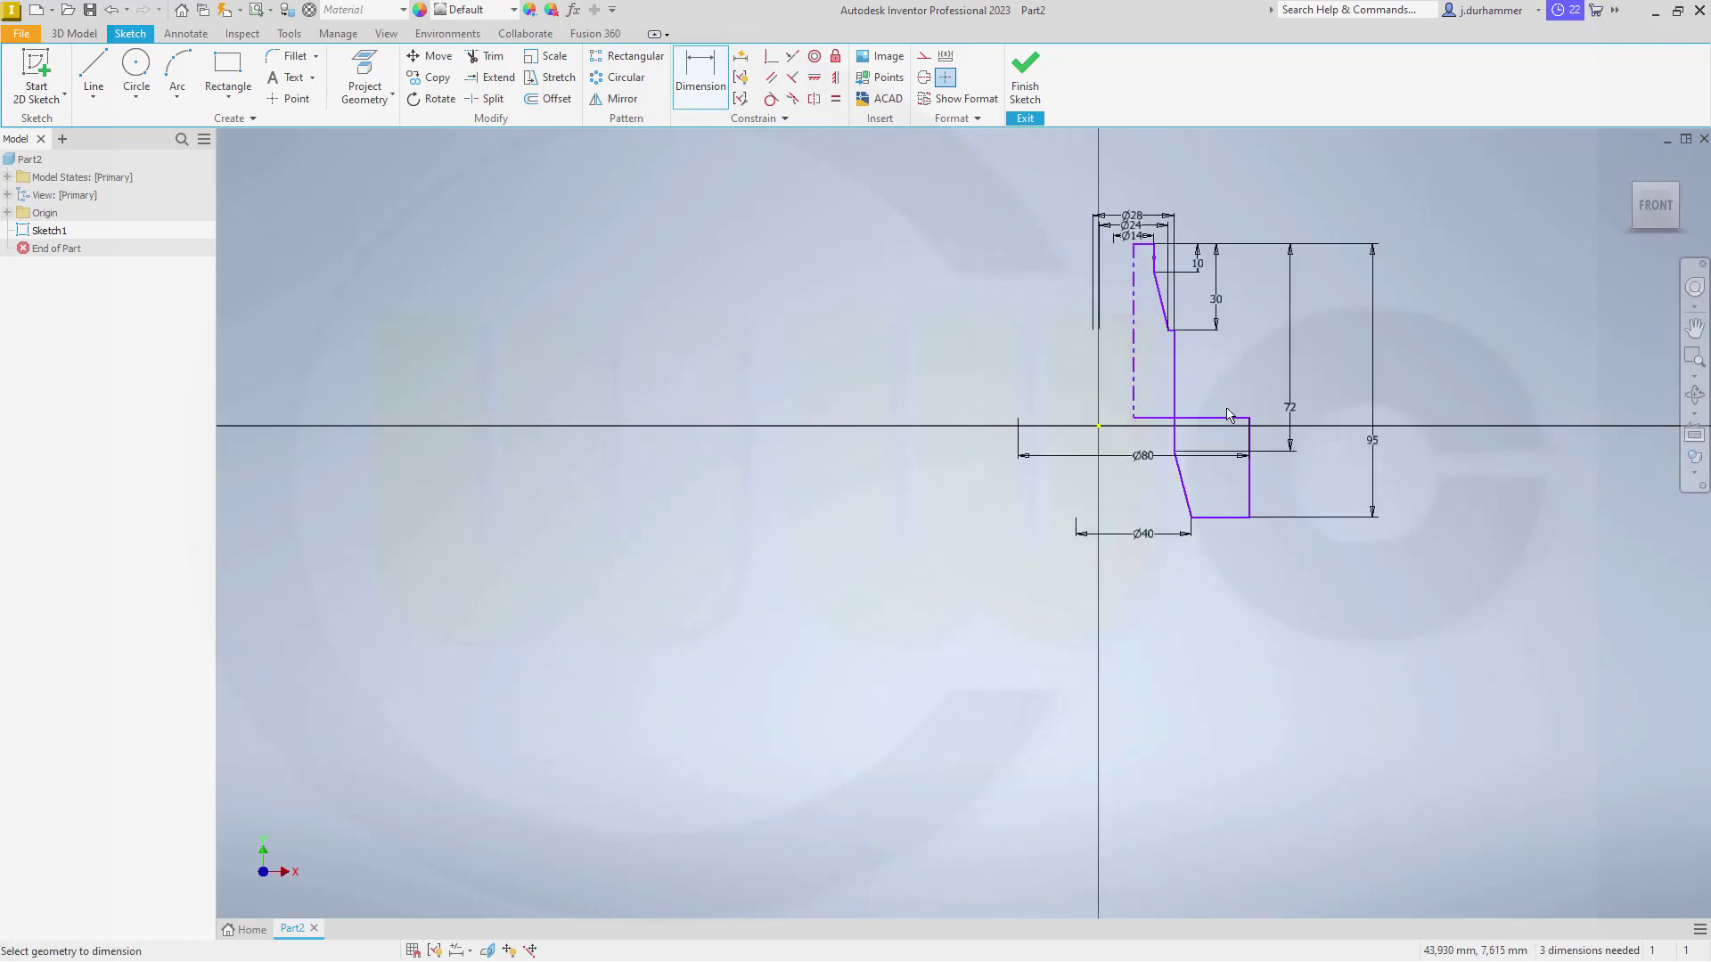
scroll(1195, 324, "down", 3)
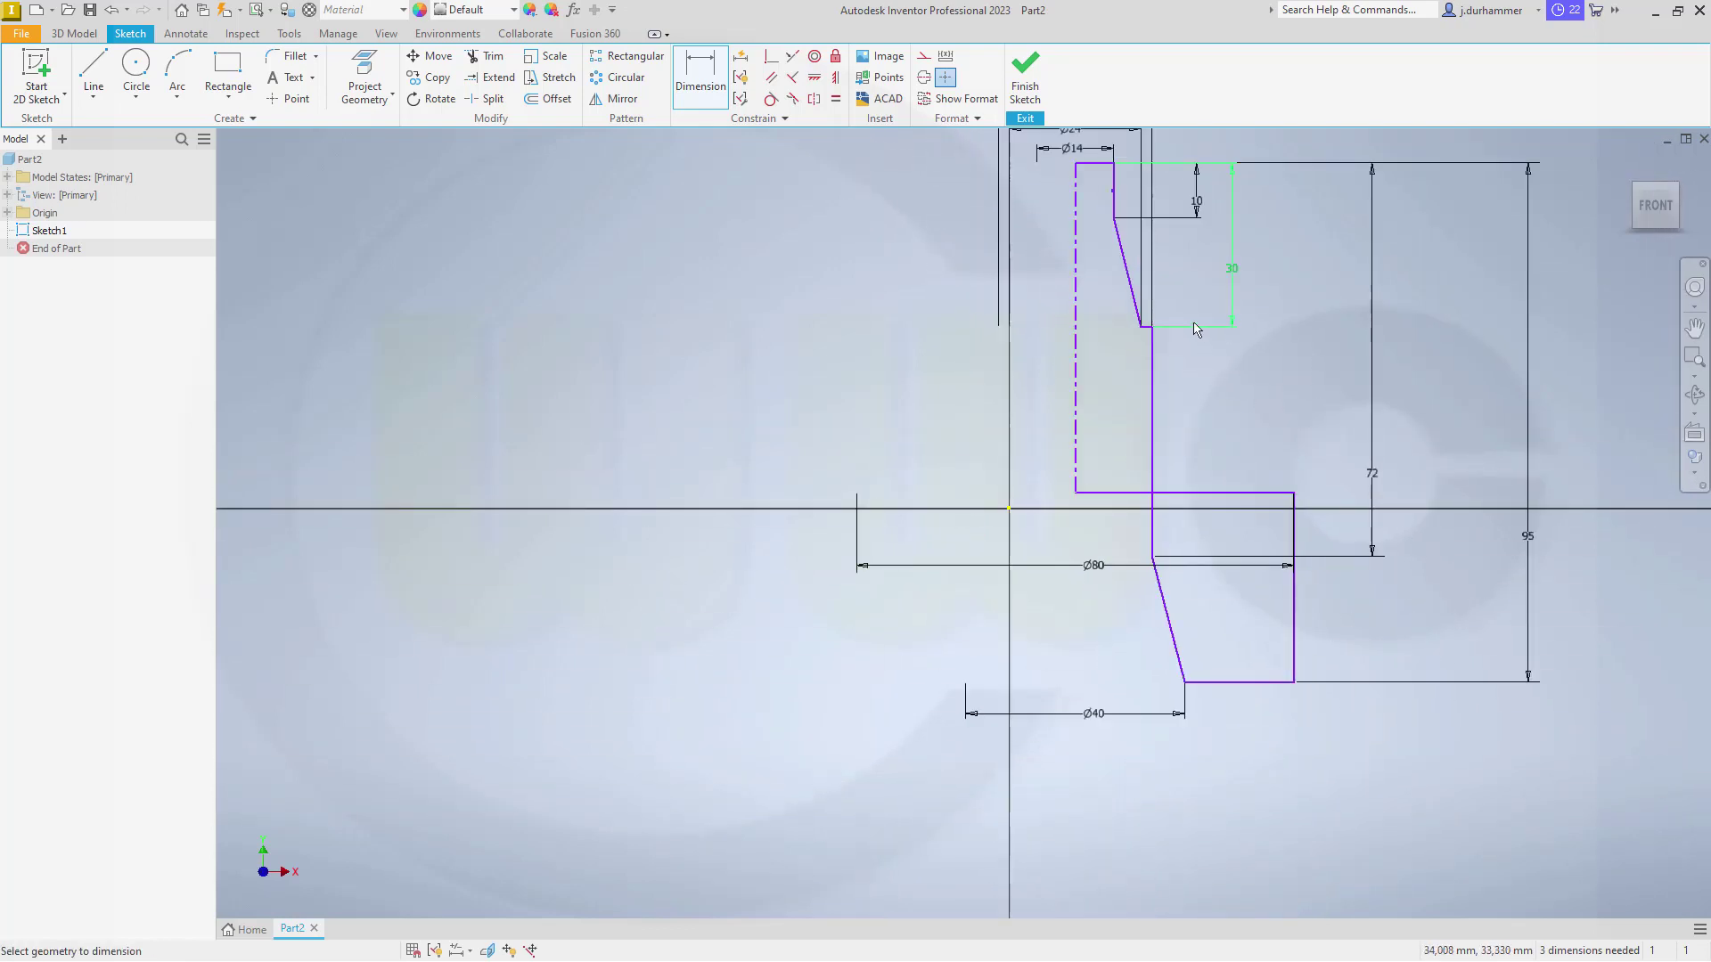
left_click(1087, 166)
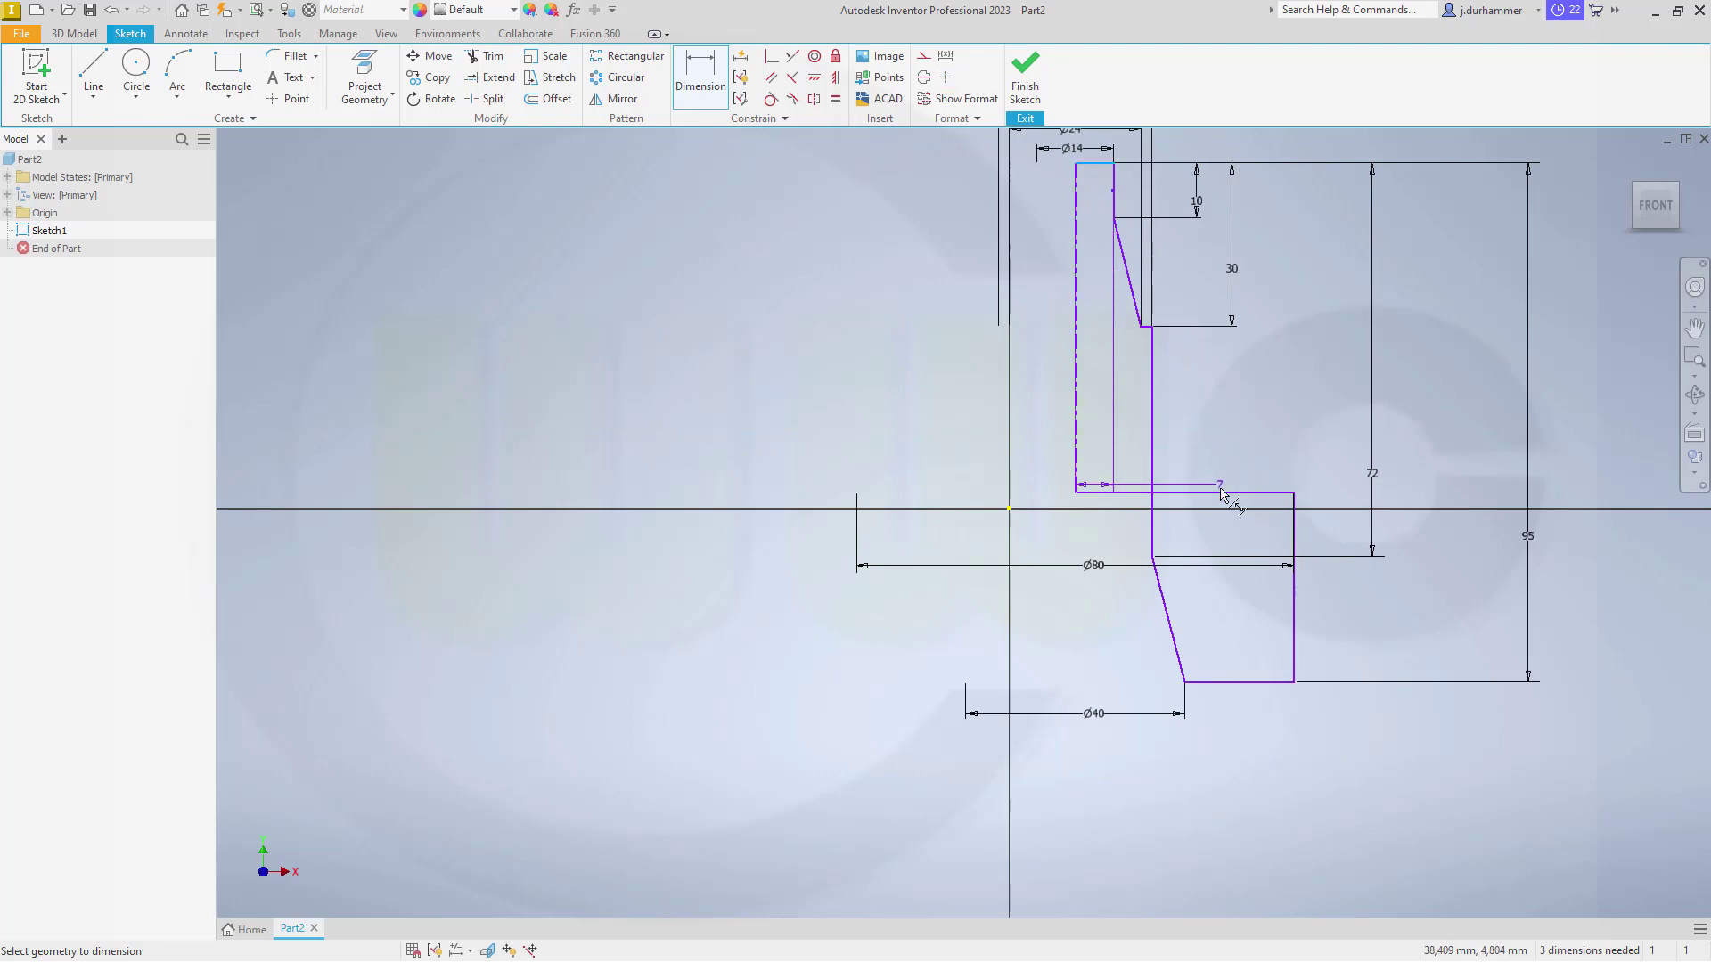
left_click(1231, 493)
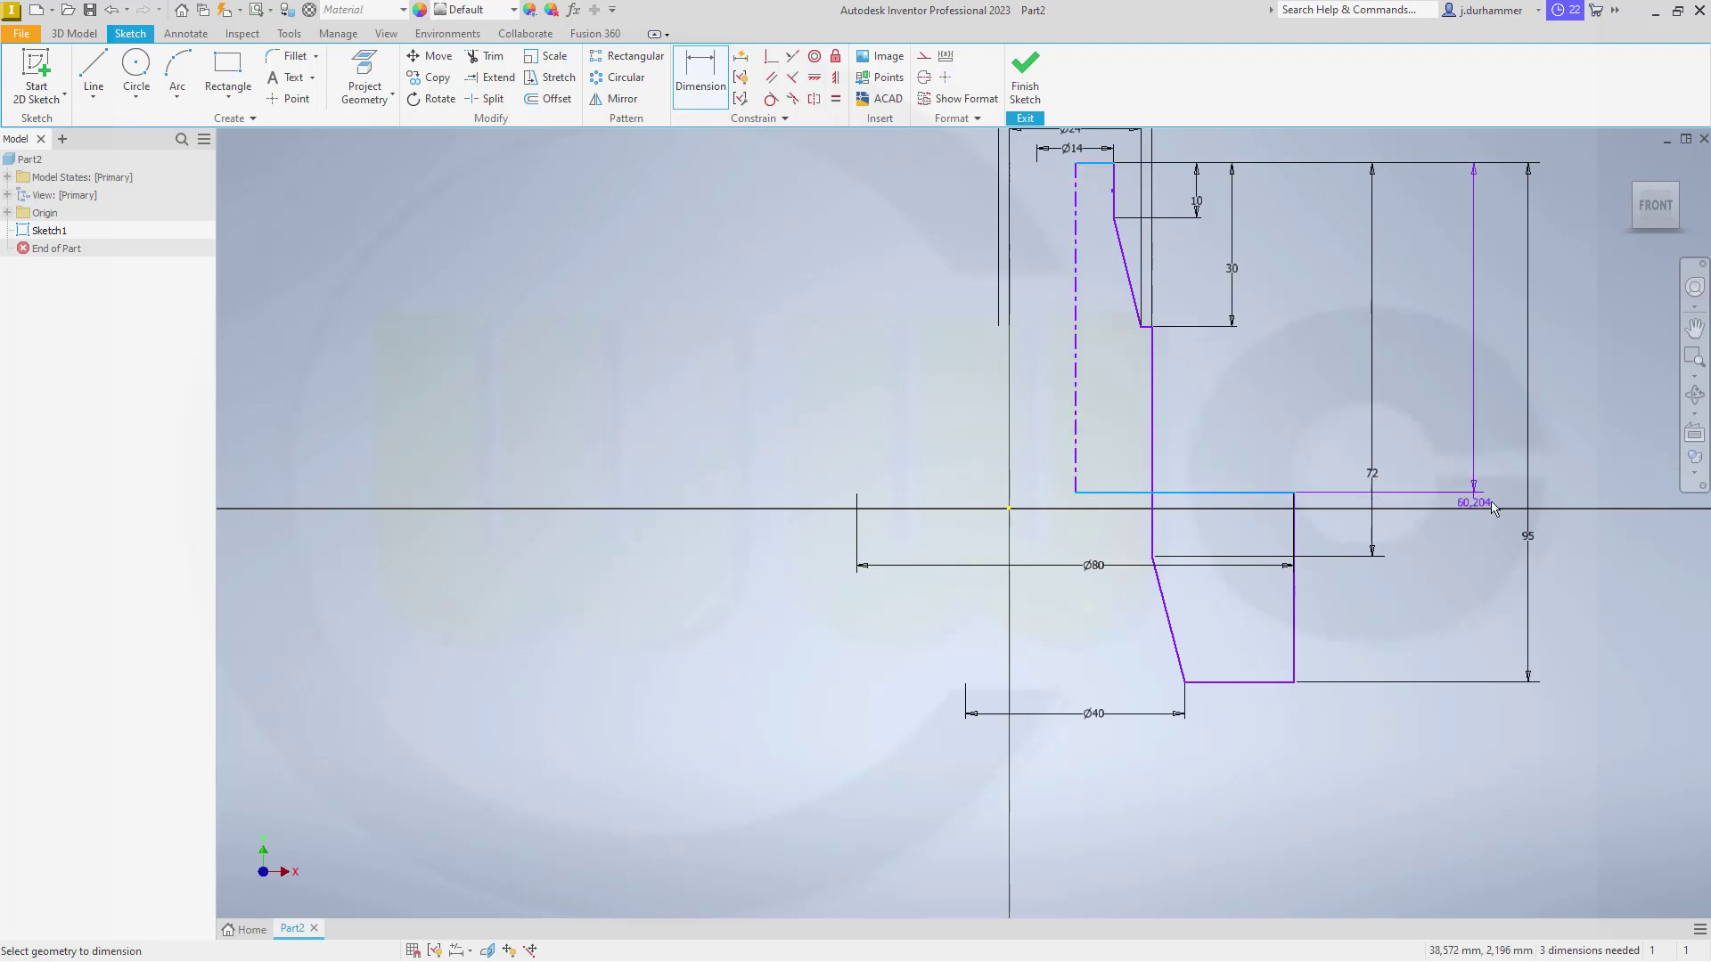
left_click(1590, 484)
type("1")
type("5")
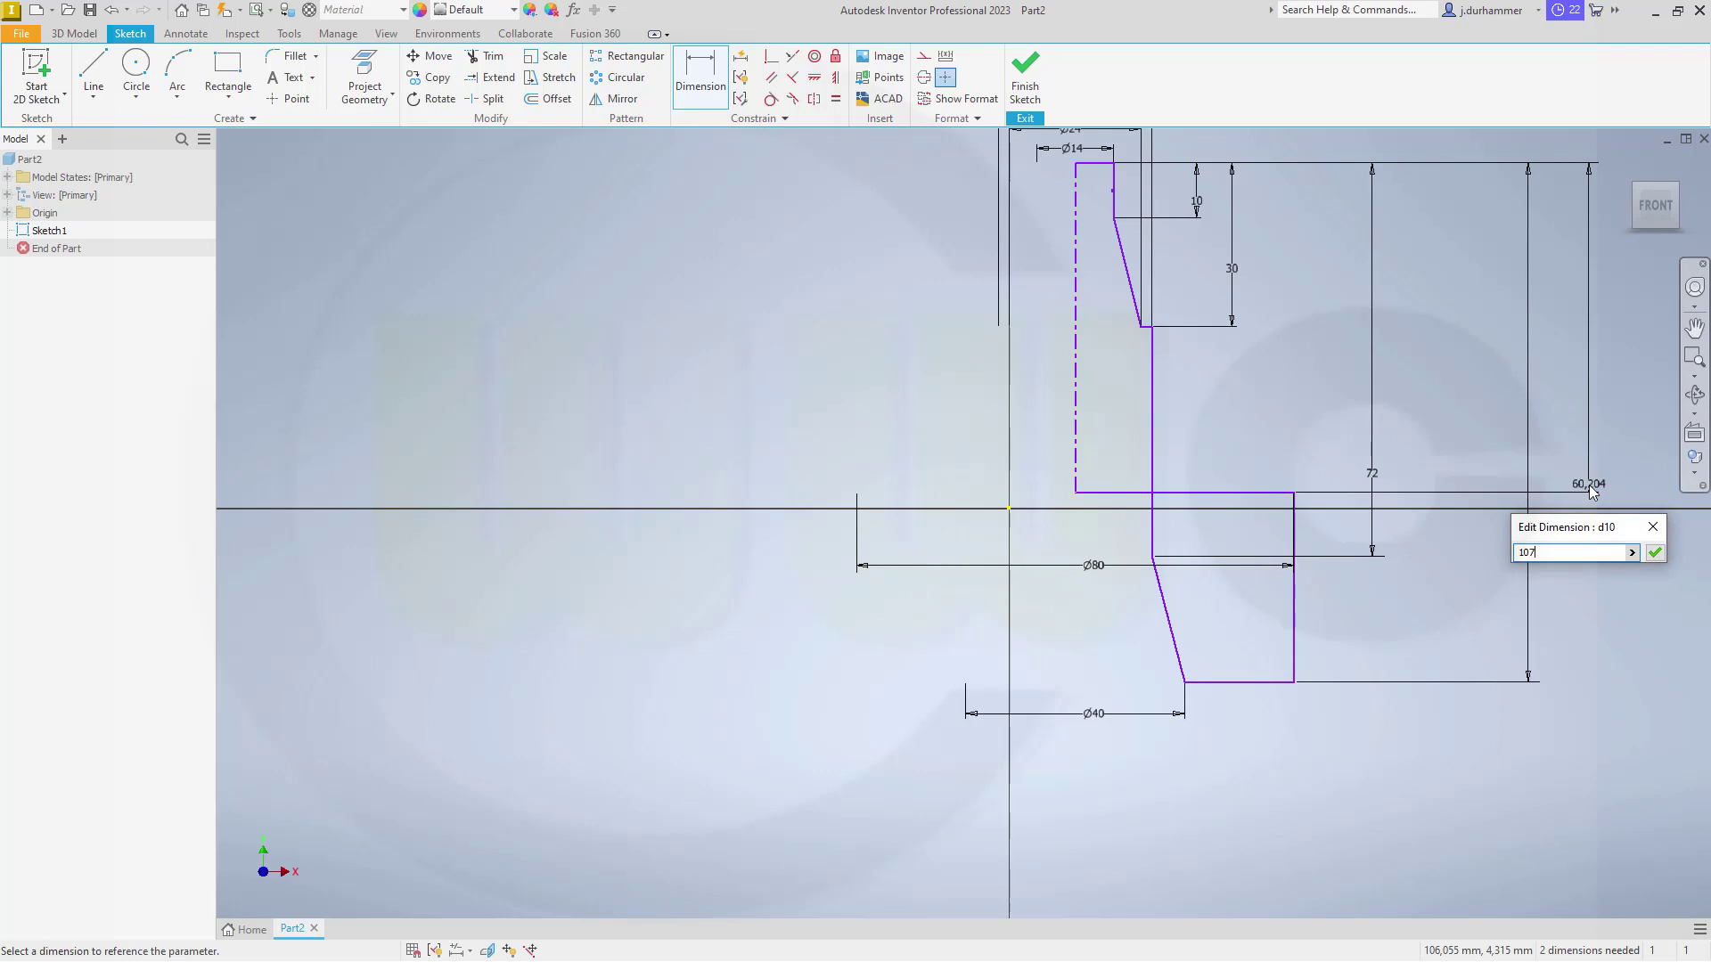
key("Return")
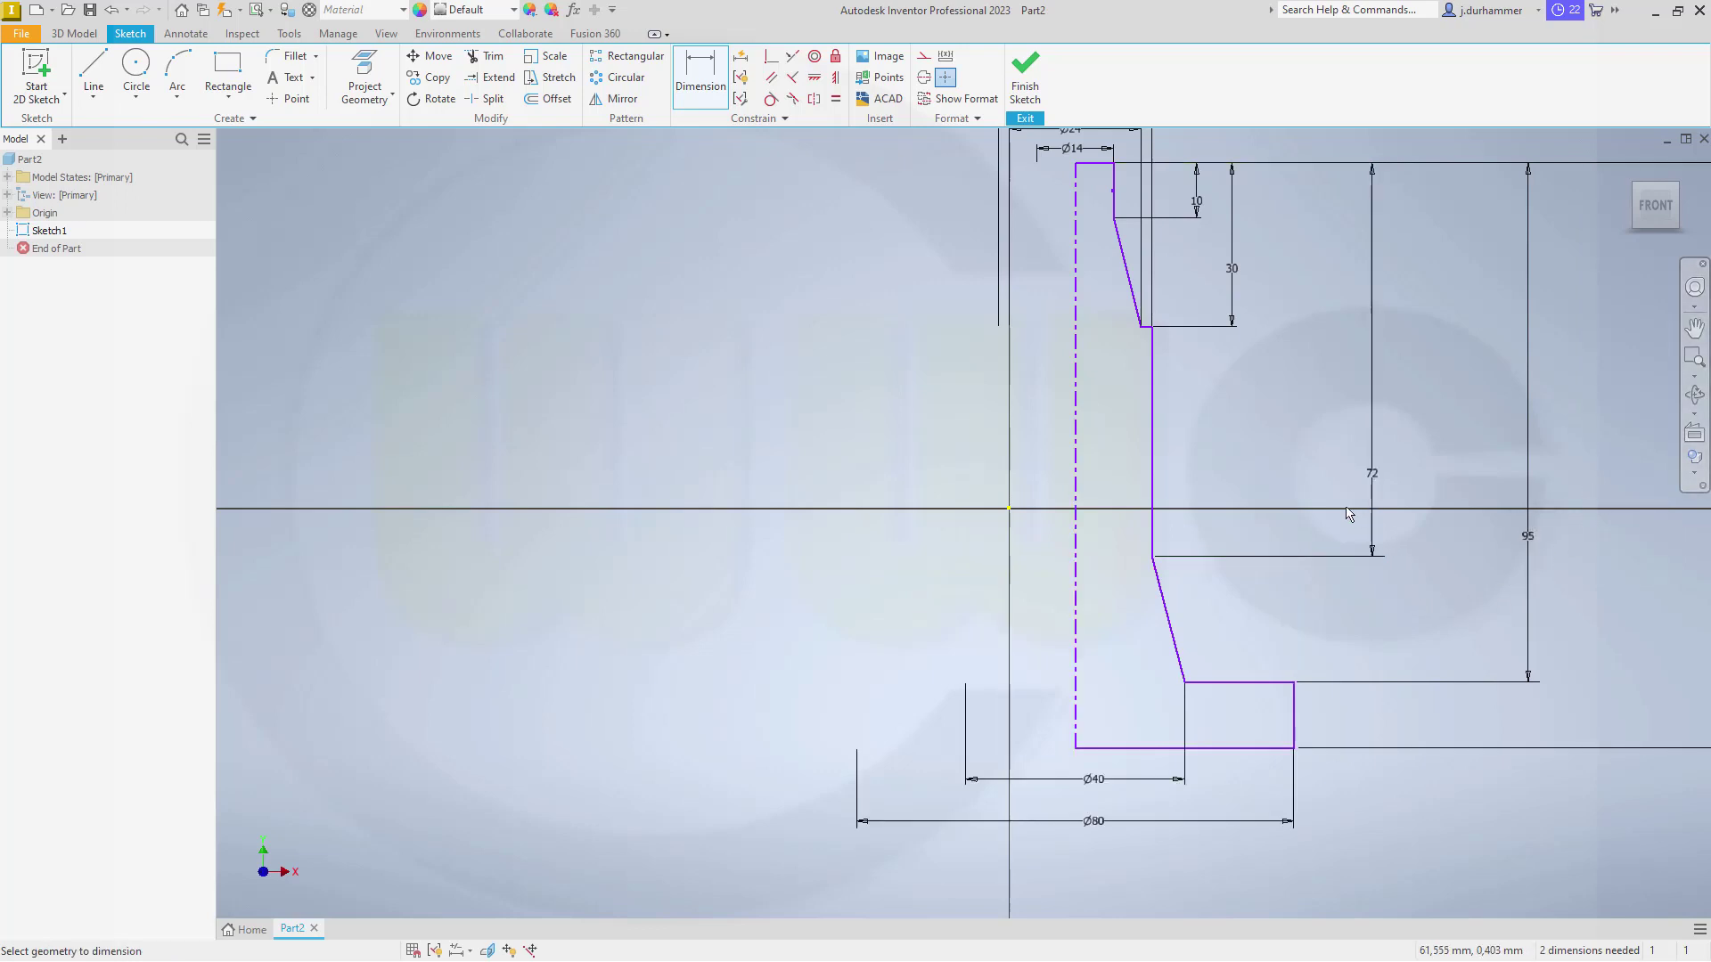
Apply a coincident constraint between the centerline's lower endpoint and the sketch origin.
left_click(770, 59)
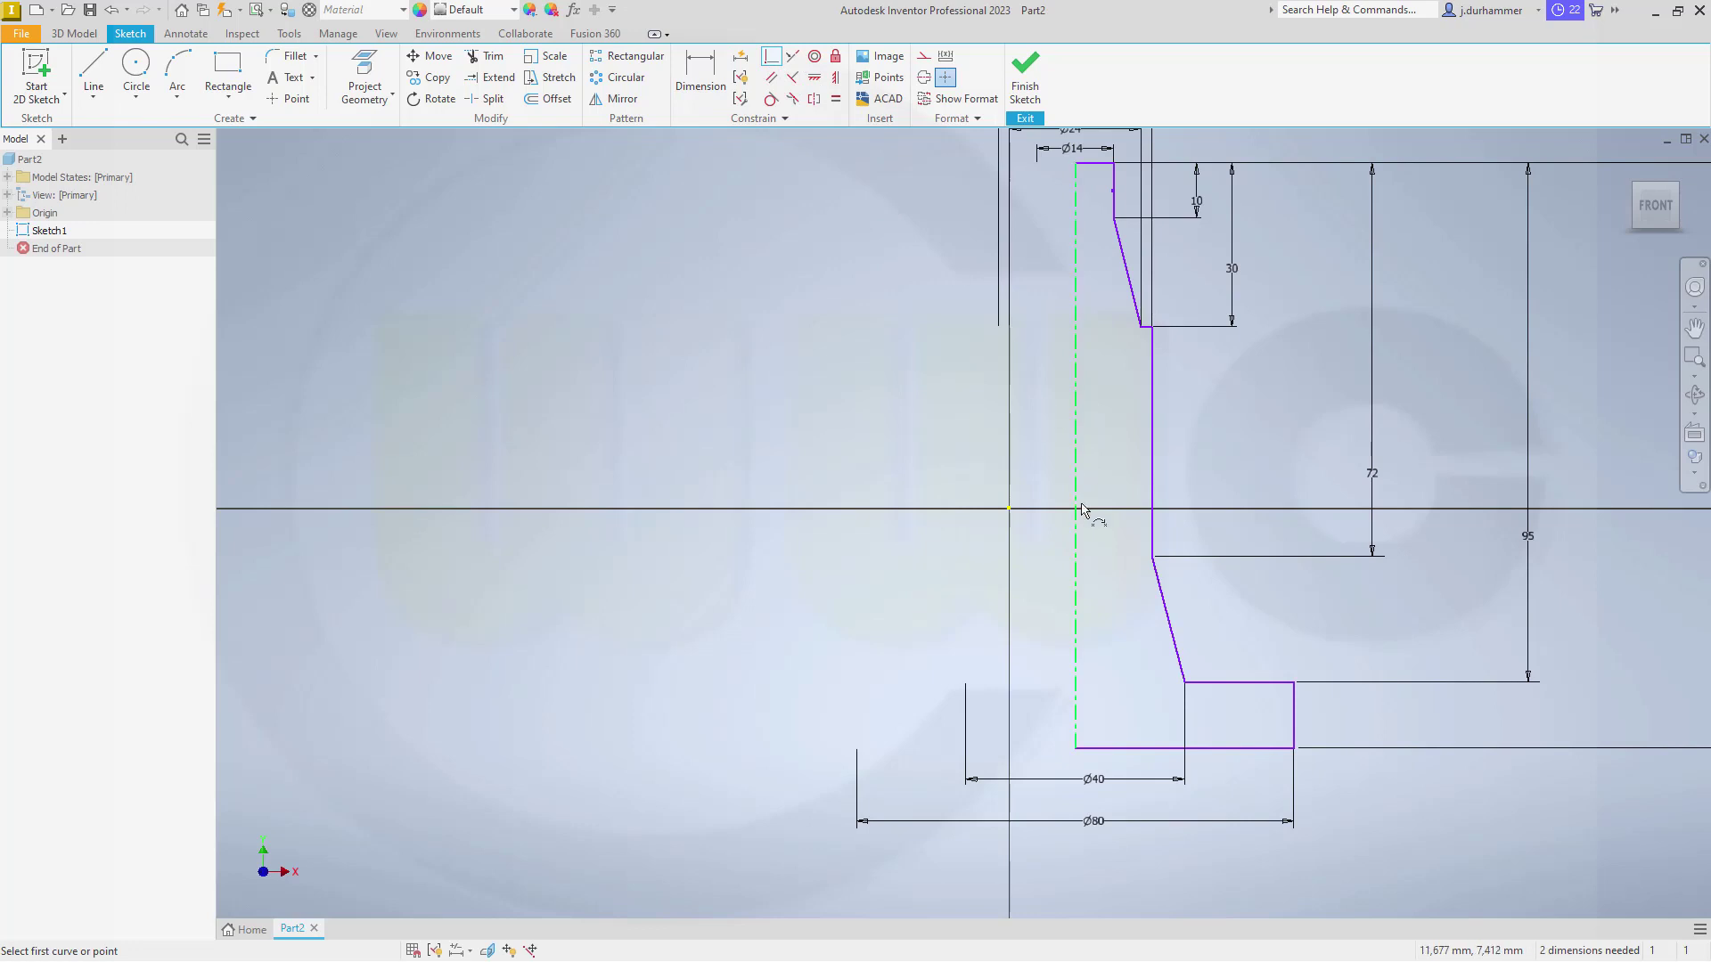
left_click(1076, 747)
left_click(1010, 510)
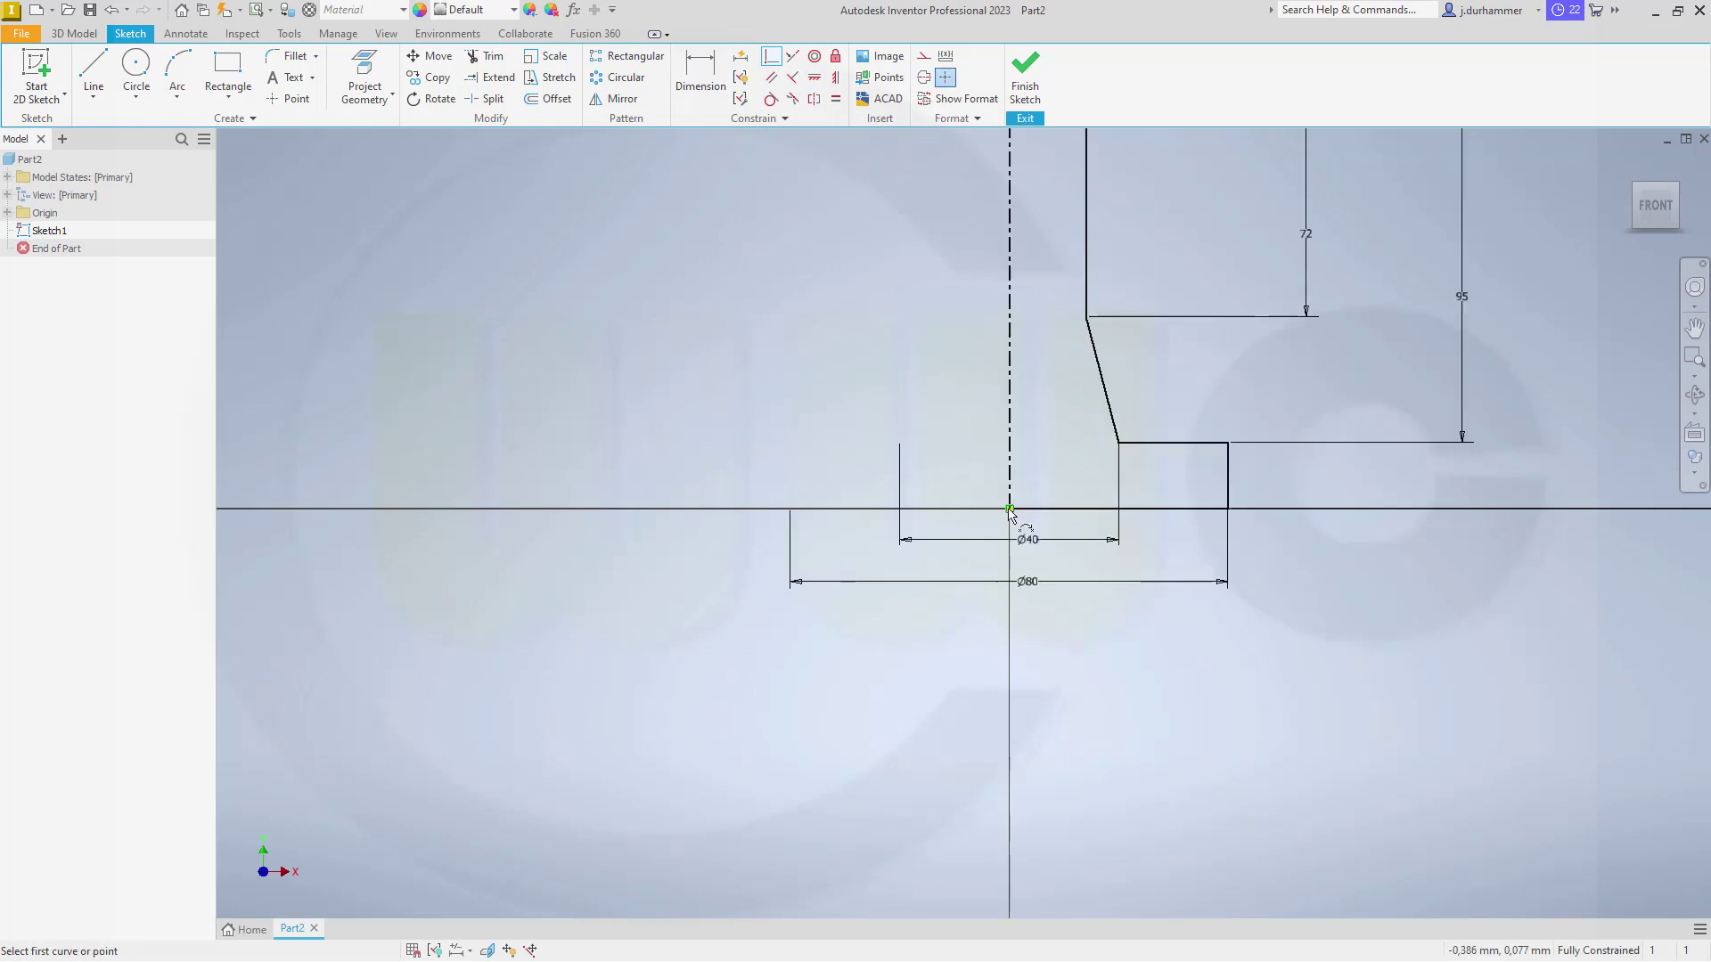
Finish the profile sketch and revolve it a full 360 degrees about the centerline into a solid.
middle_click_drag(1248, 573, 1230, 813)
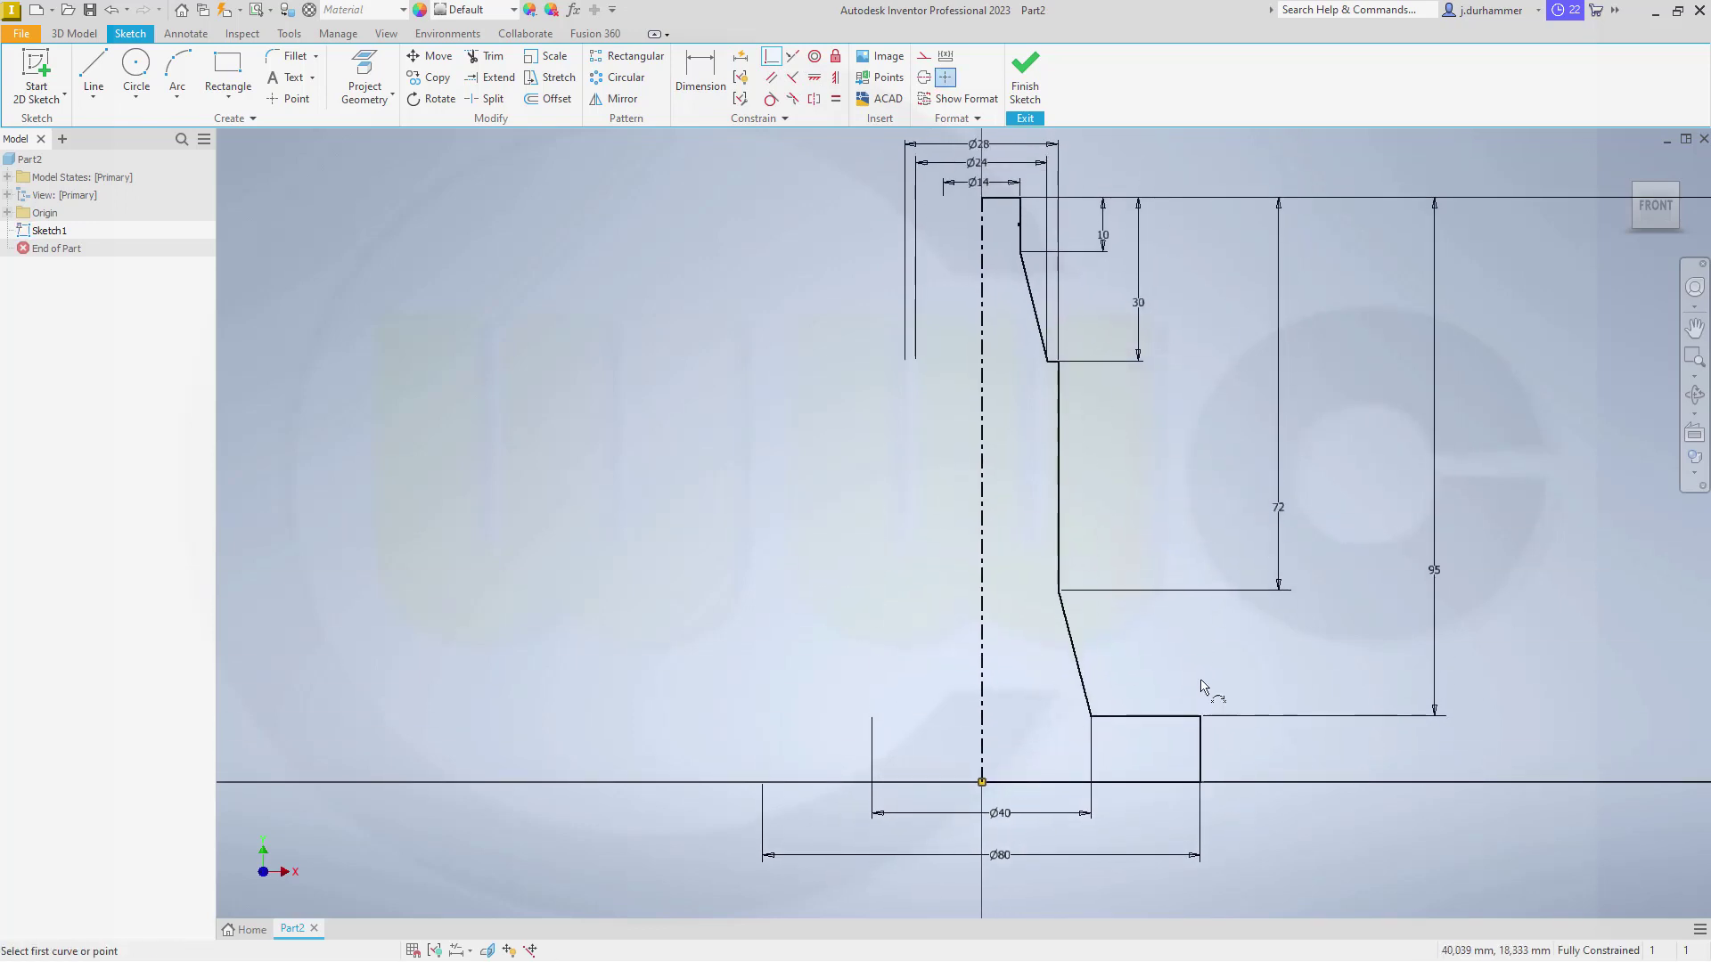
left_click(1025, 76)
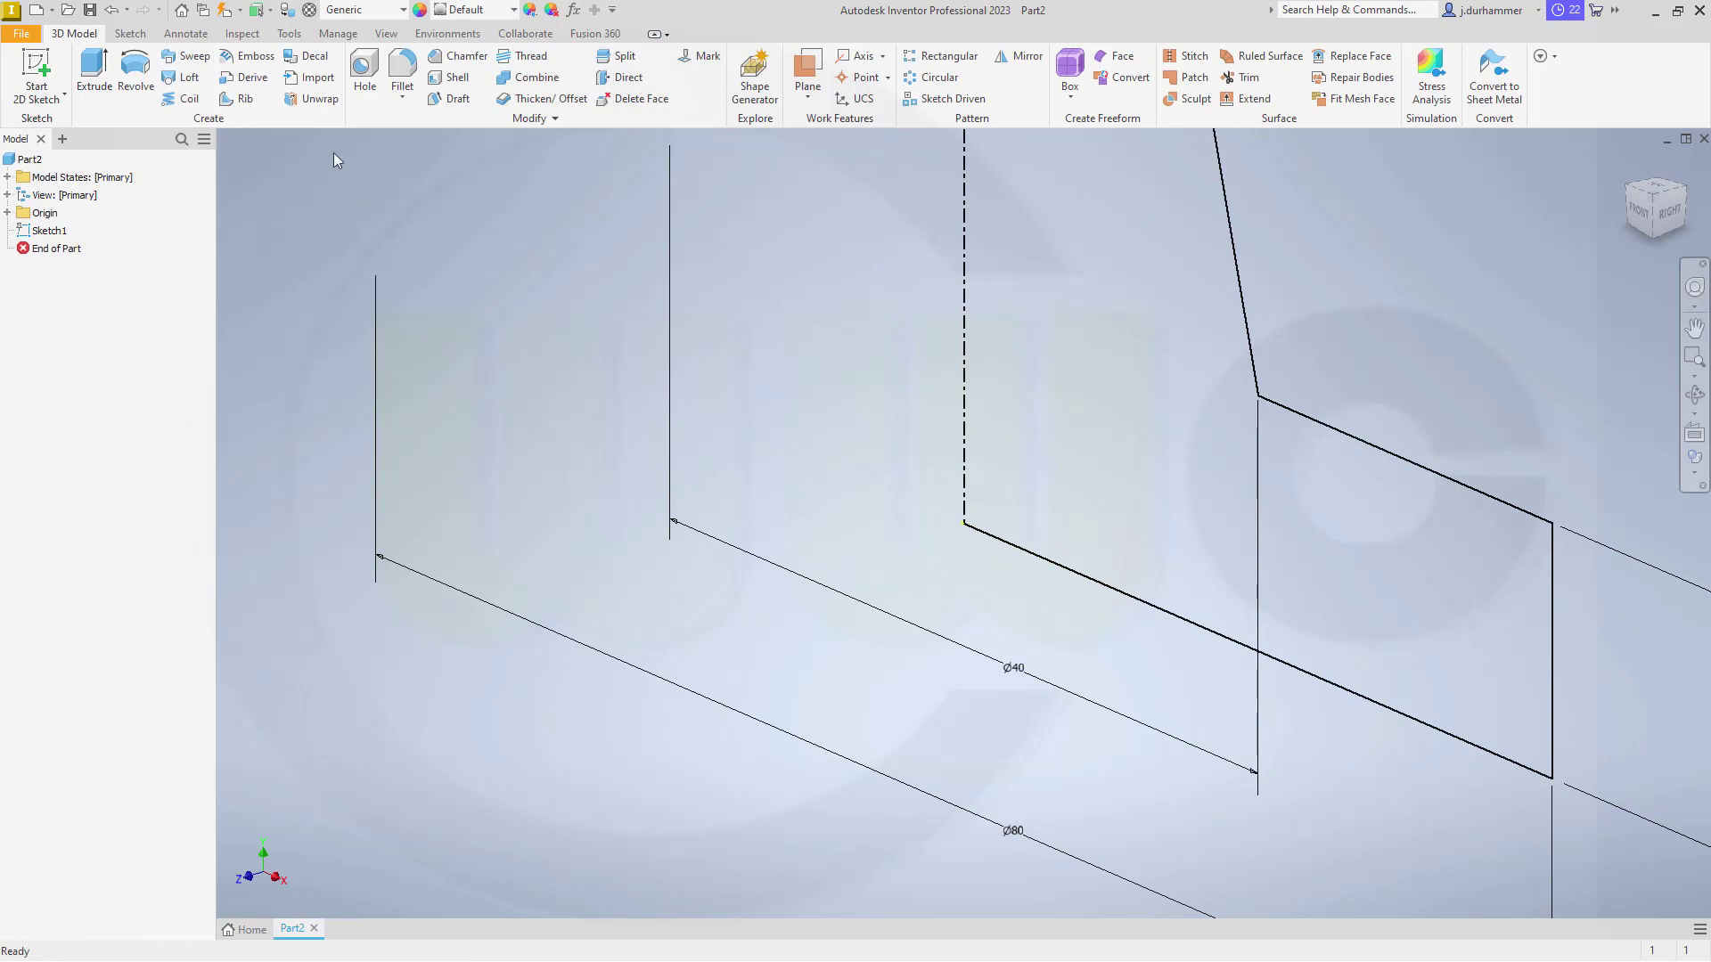
left_click(143, 76)
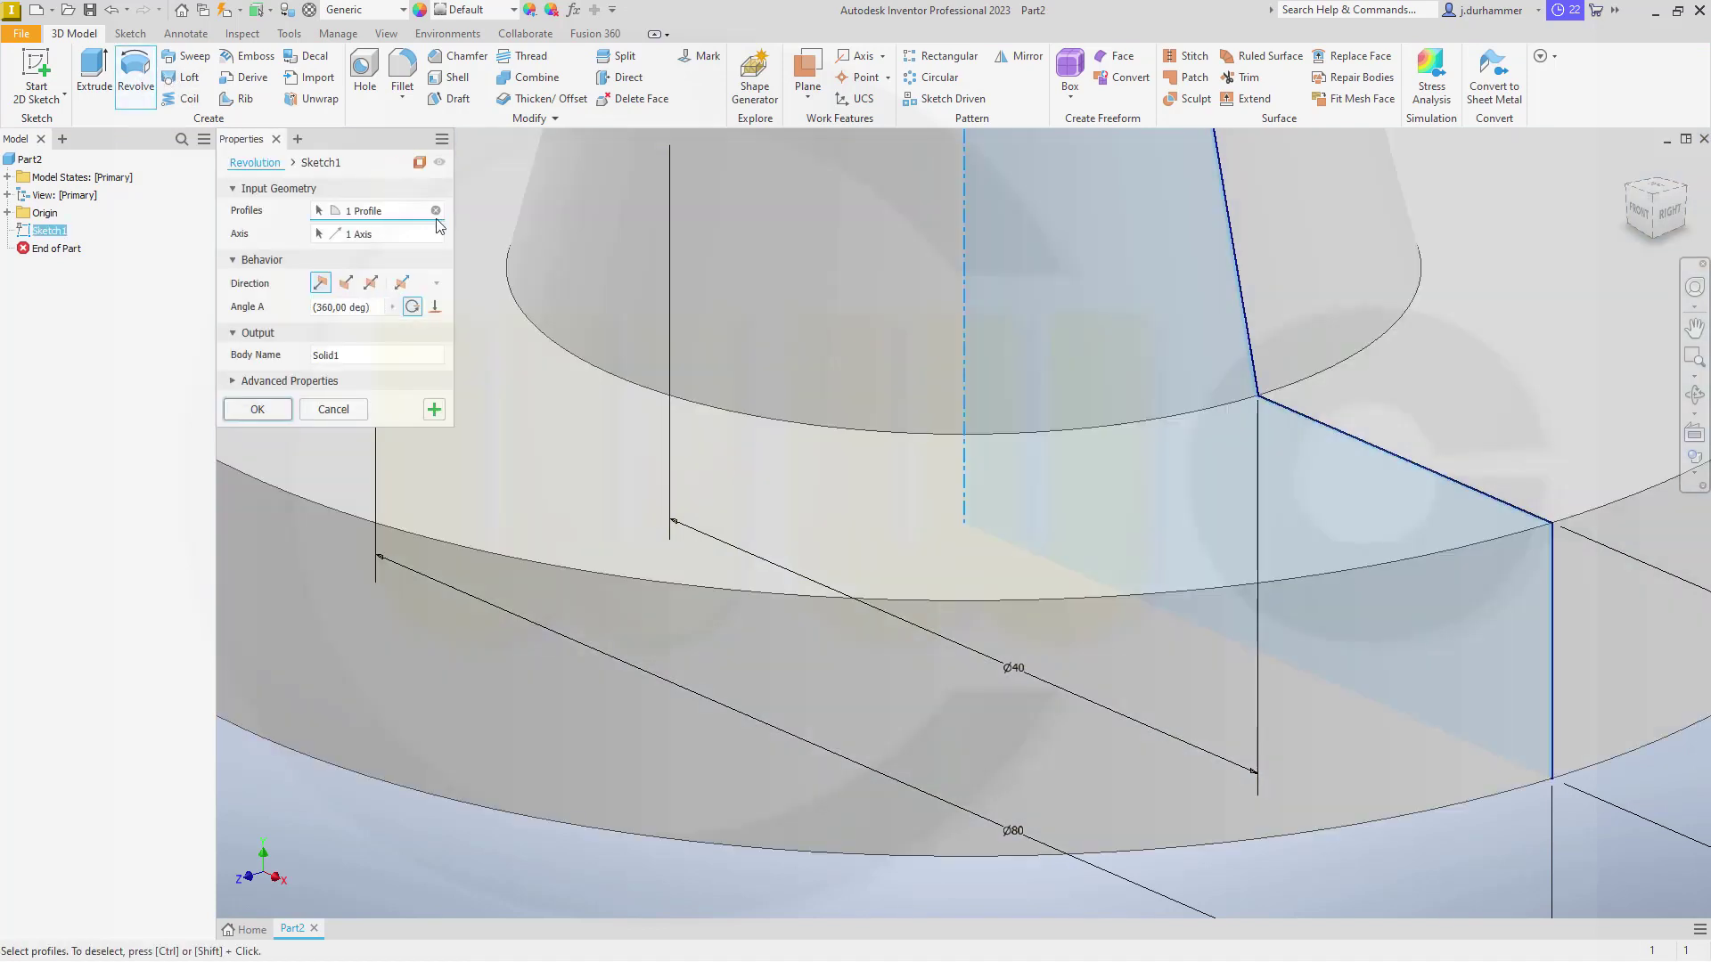
left_click(249, 412)
Start a new 2D sketch on the origin's XZ plane at the base of the revolved part.
scroll(671, 472, "down", 5)
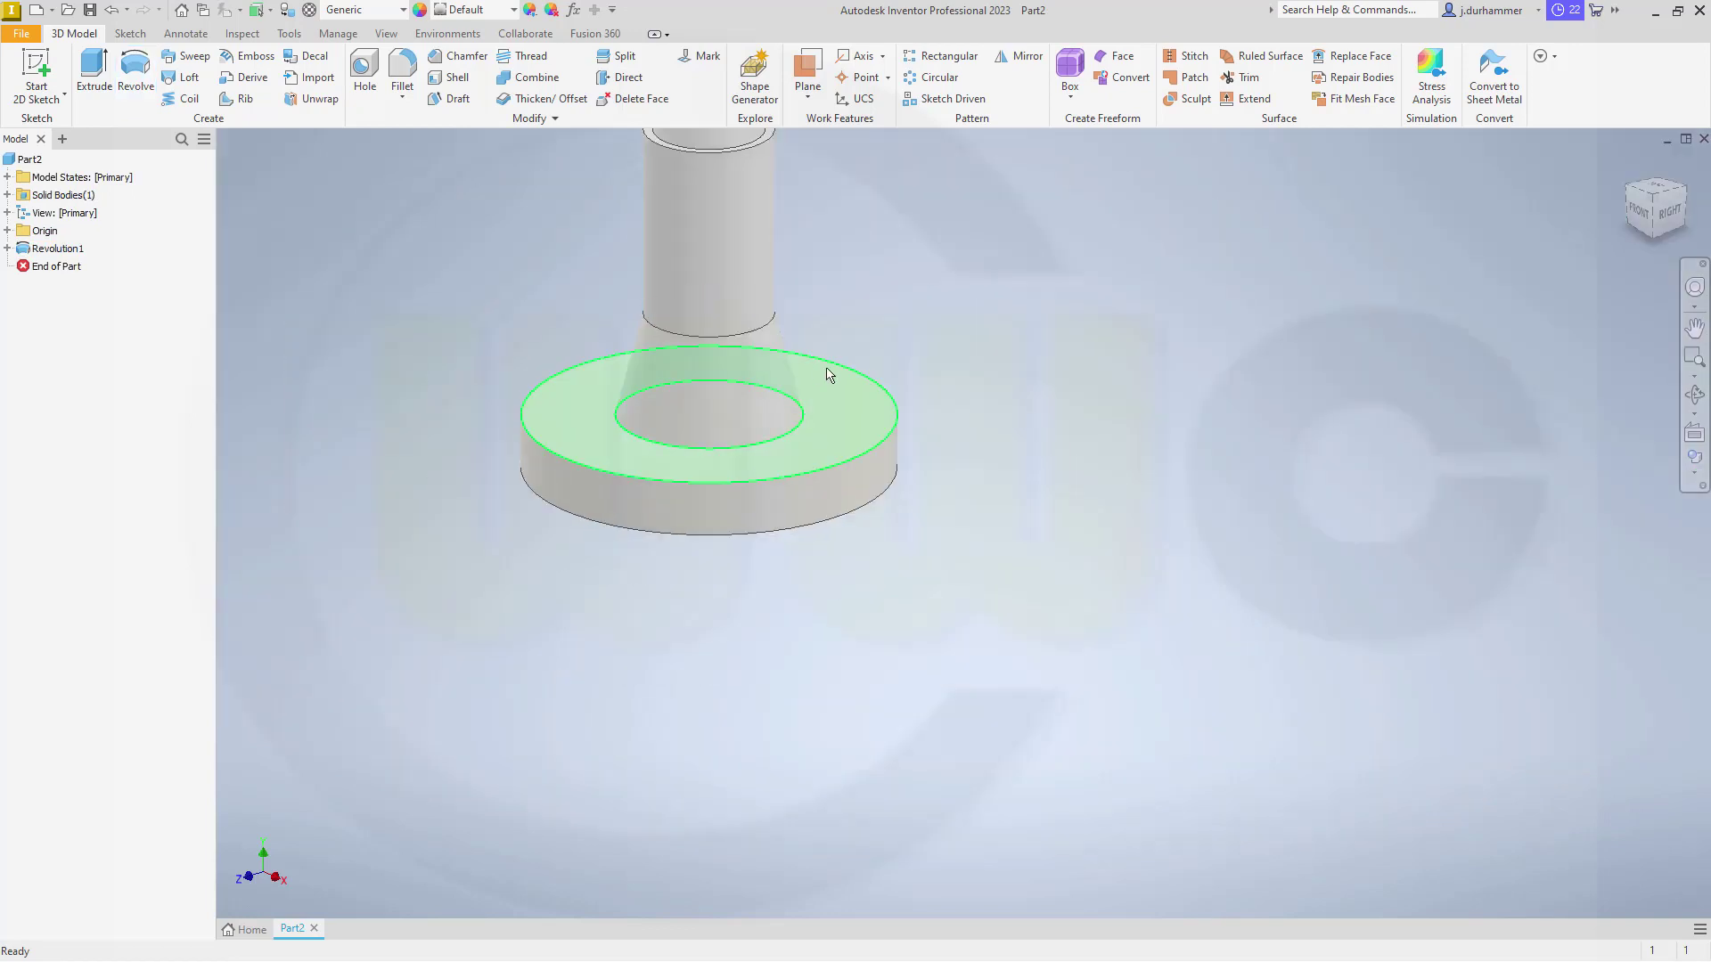
middle_click_drag(828, 374, 1045, 564)
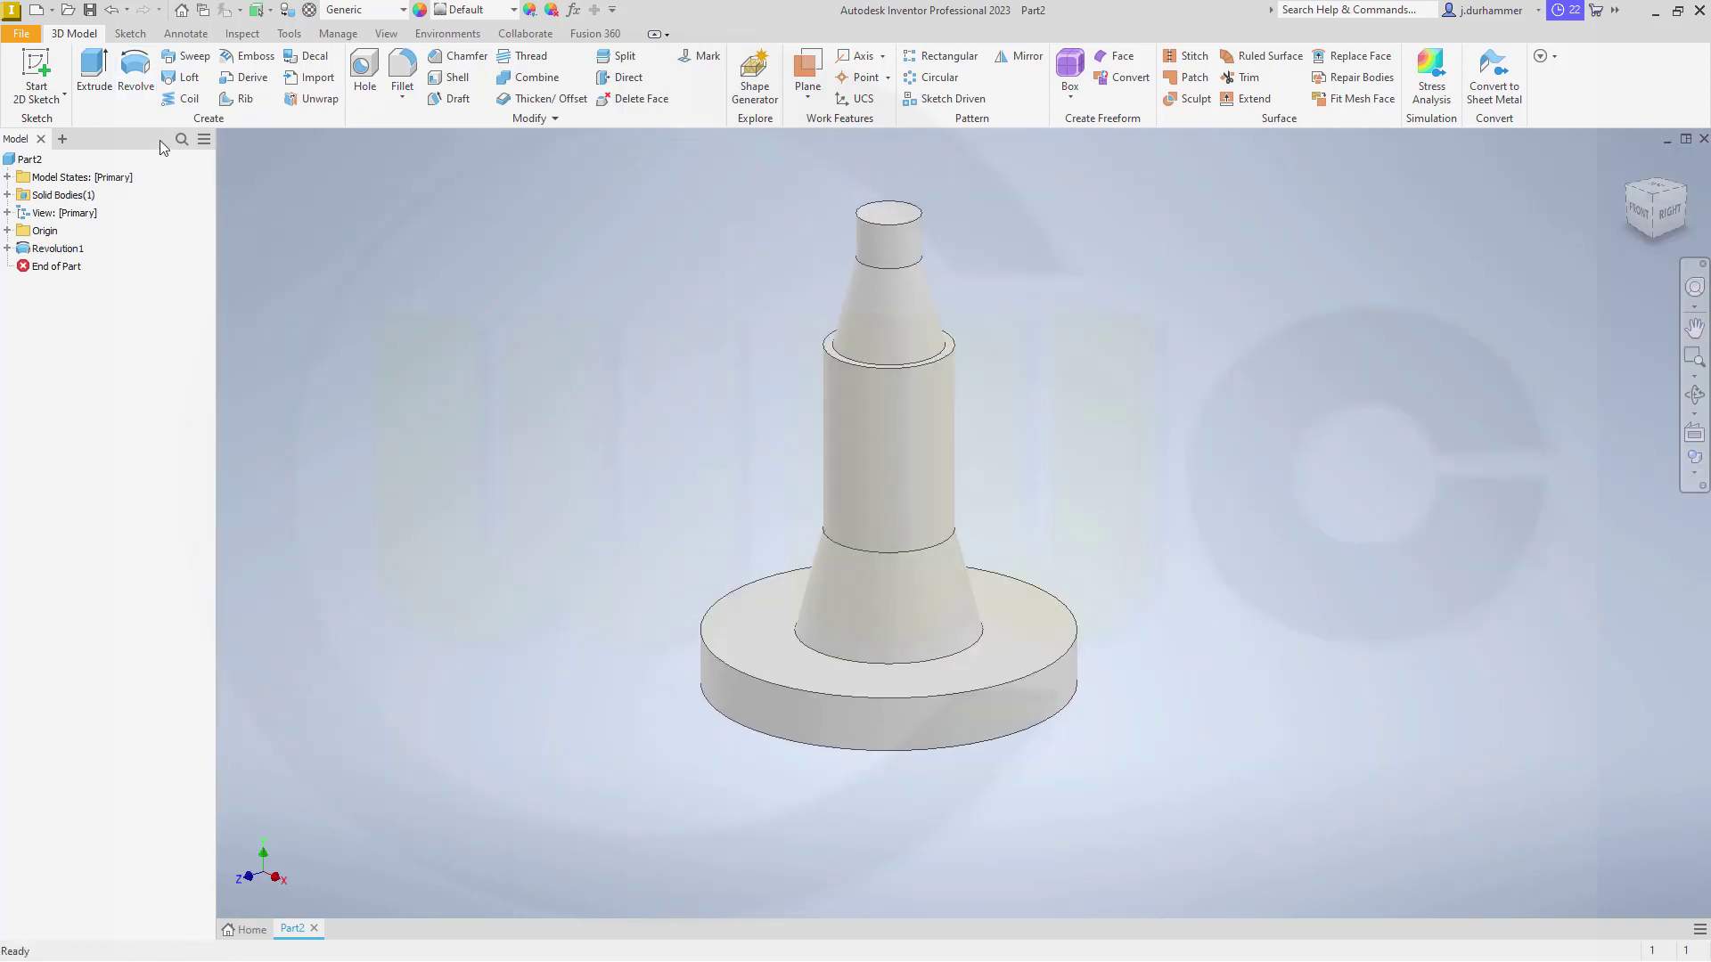
left_click(37, 65)
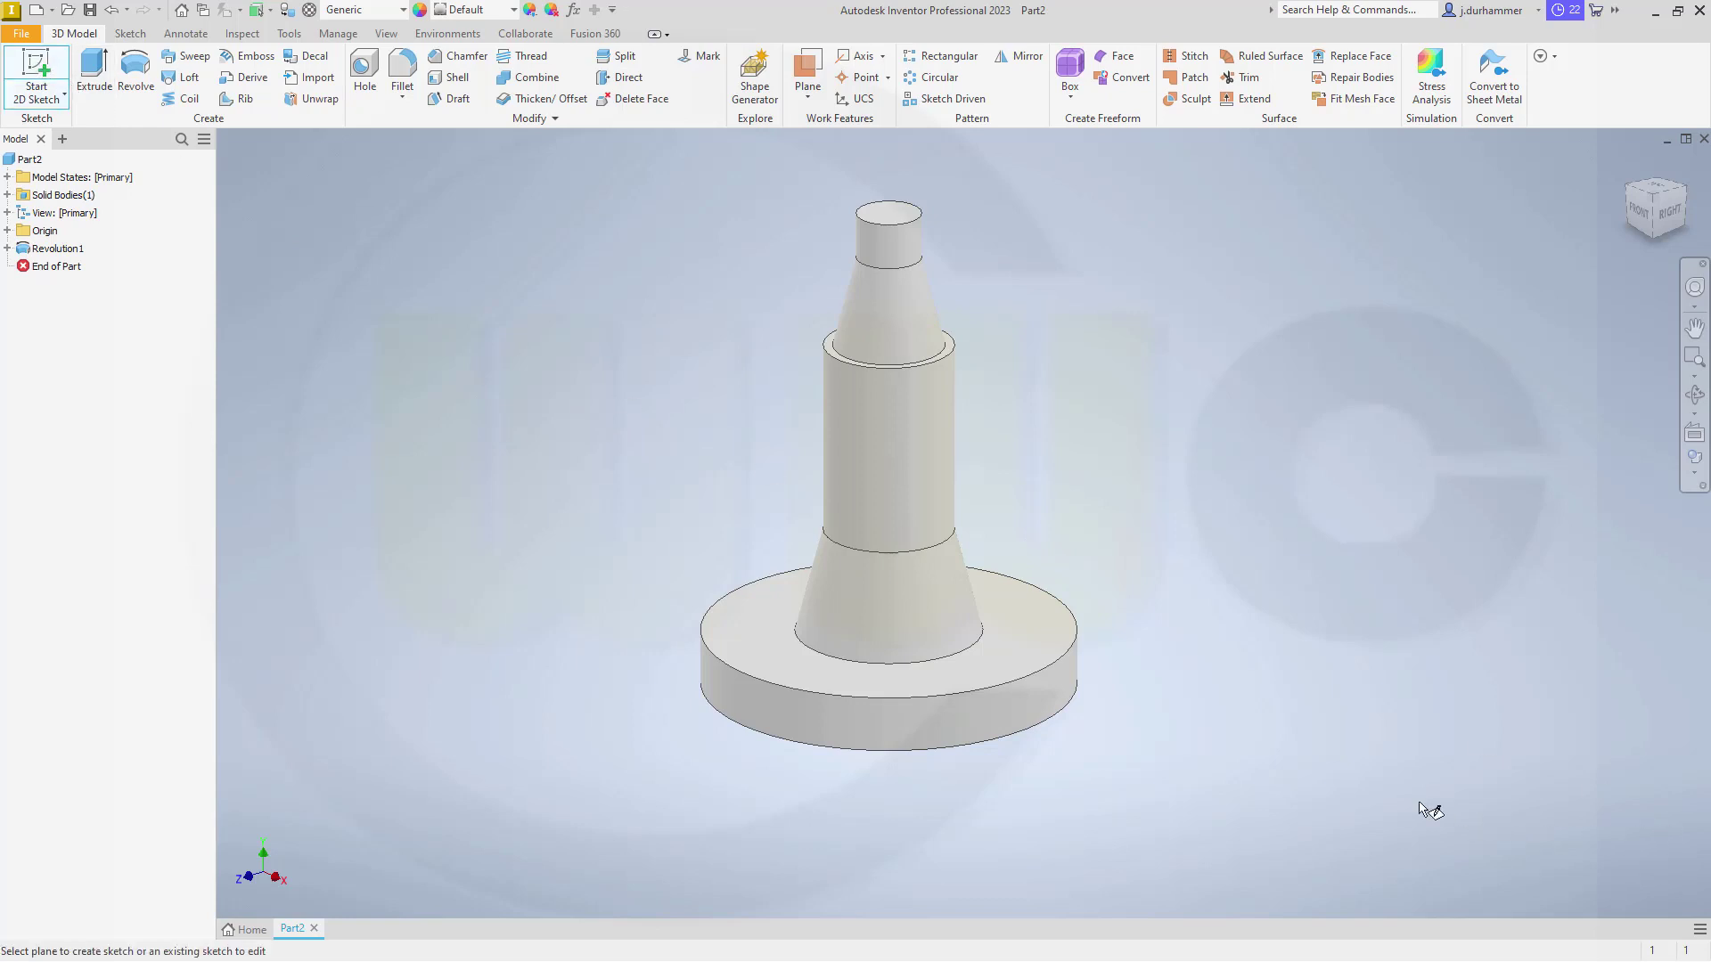
left_click(7, 231)
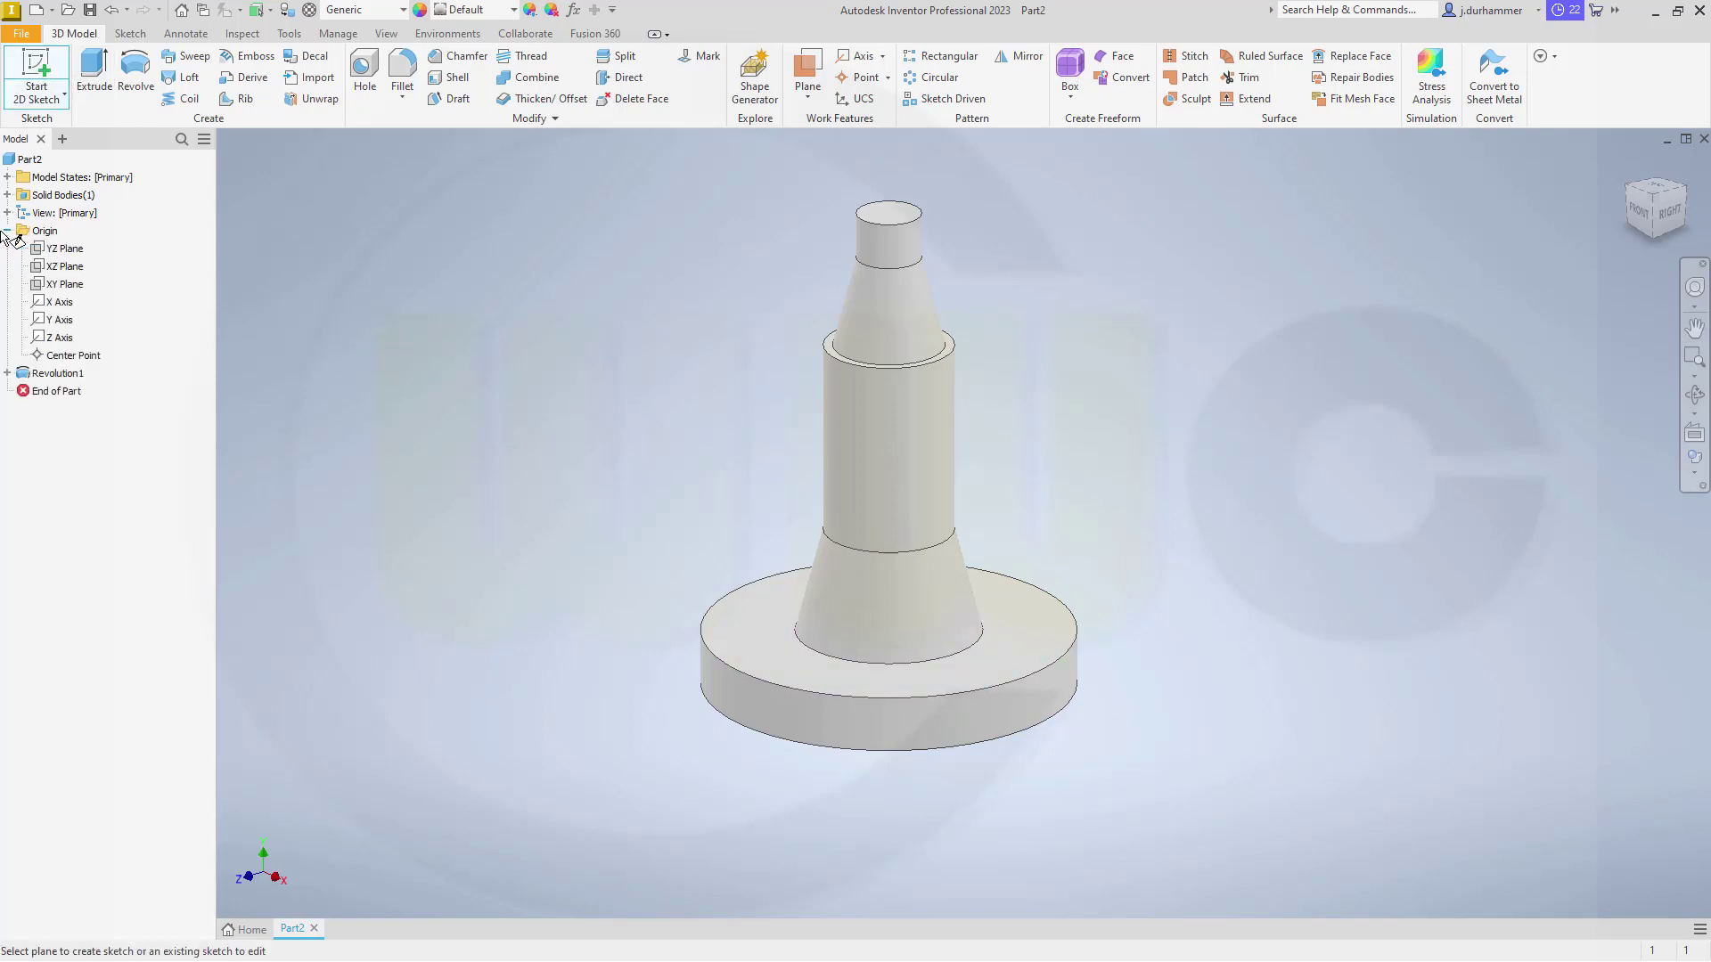
left_click(53, 267)
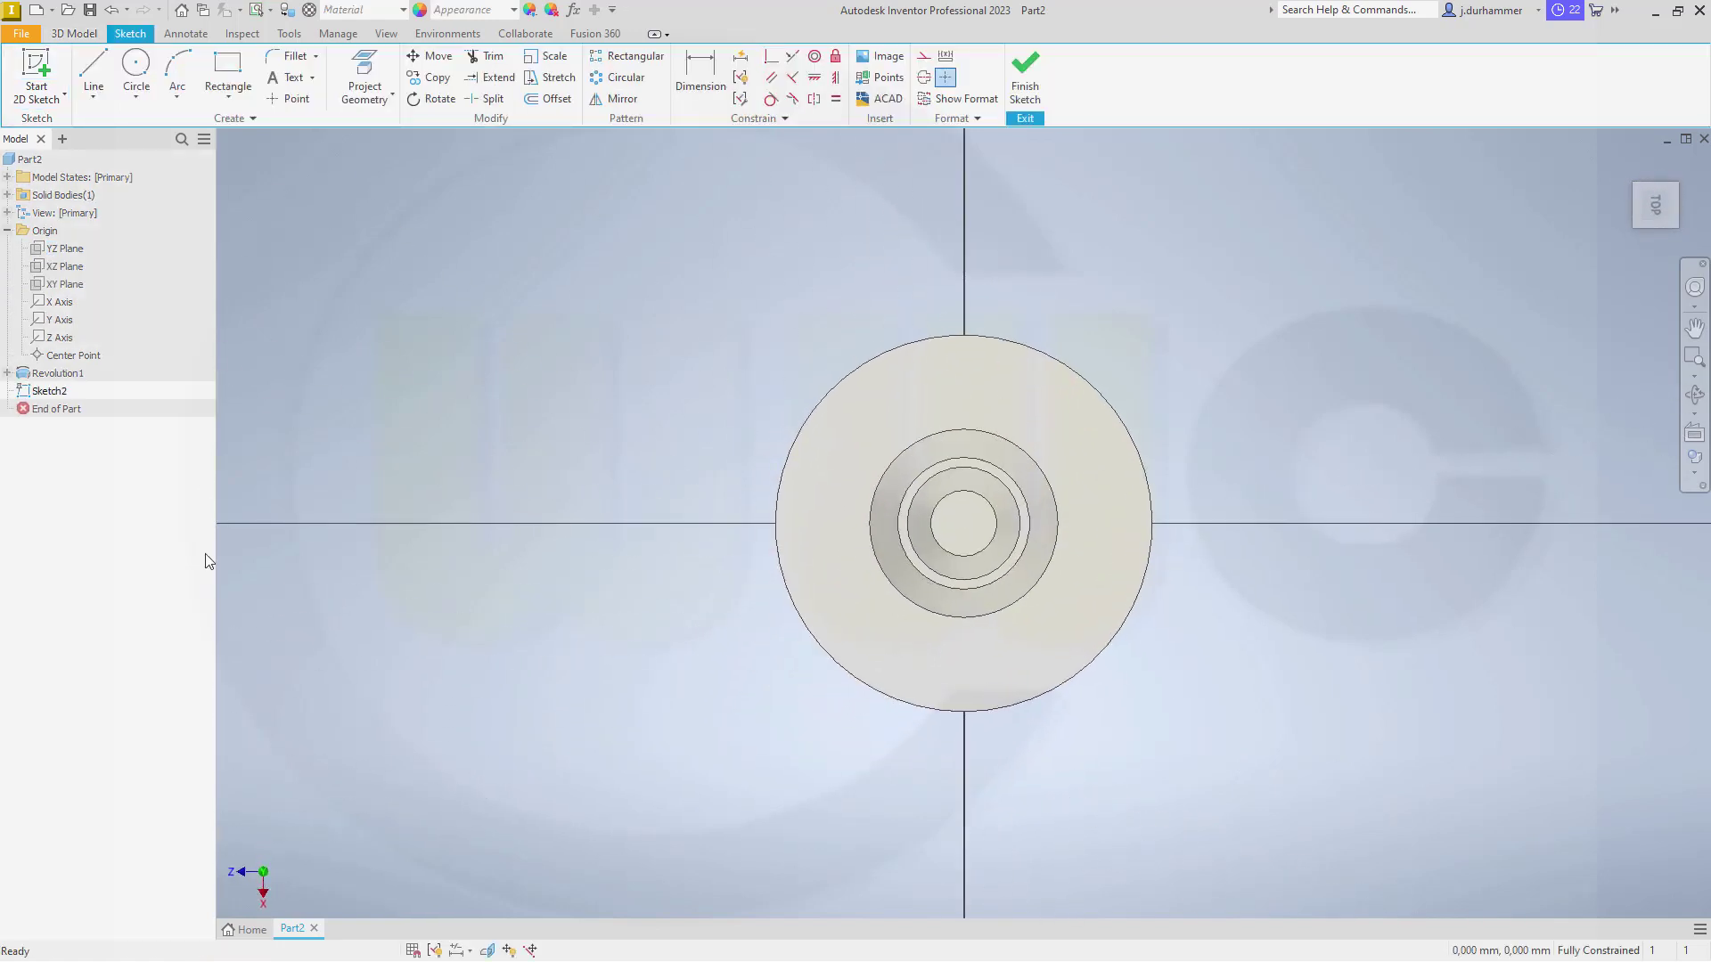
Slice the graphics at the sketch plane and place a sketch point near the vertical axis, about 31.5 mm above the origin.
left_click(487, 950)
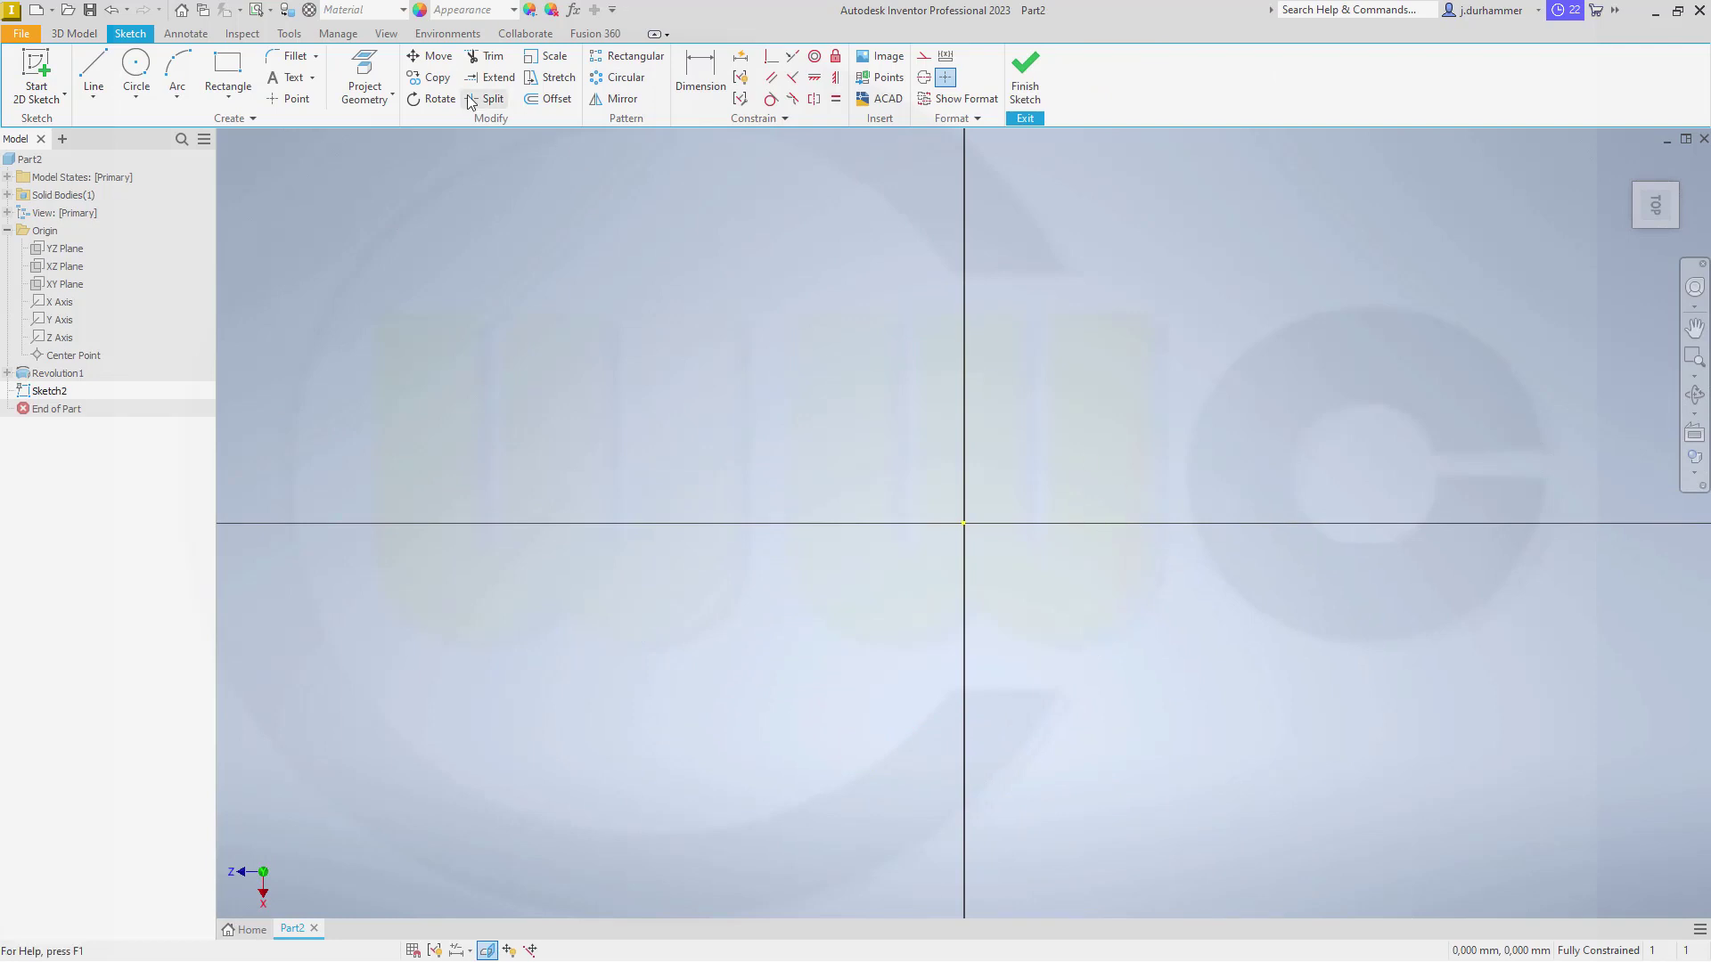
left_click(288, 99)
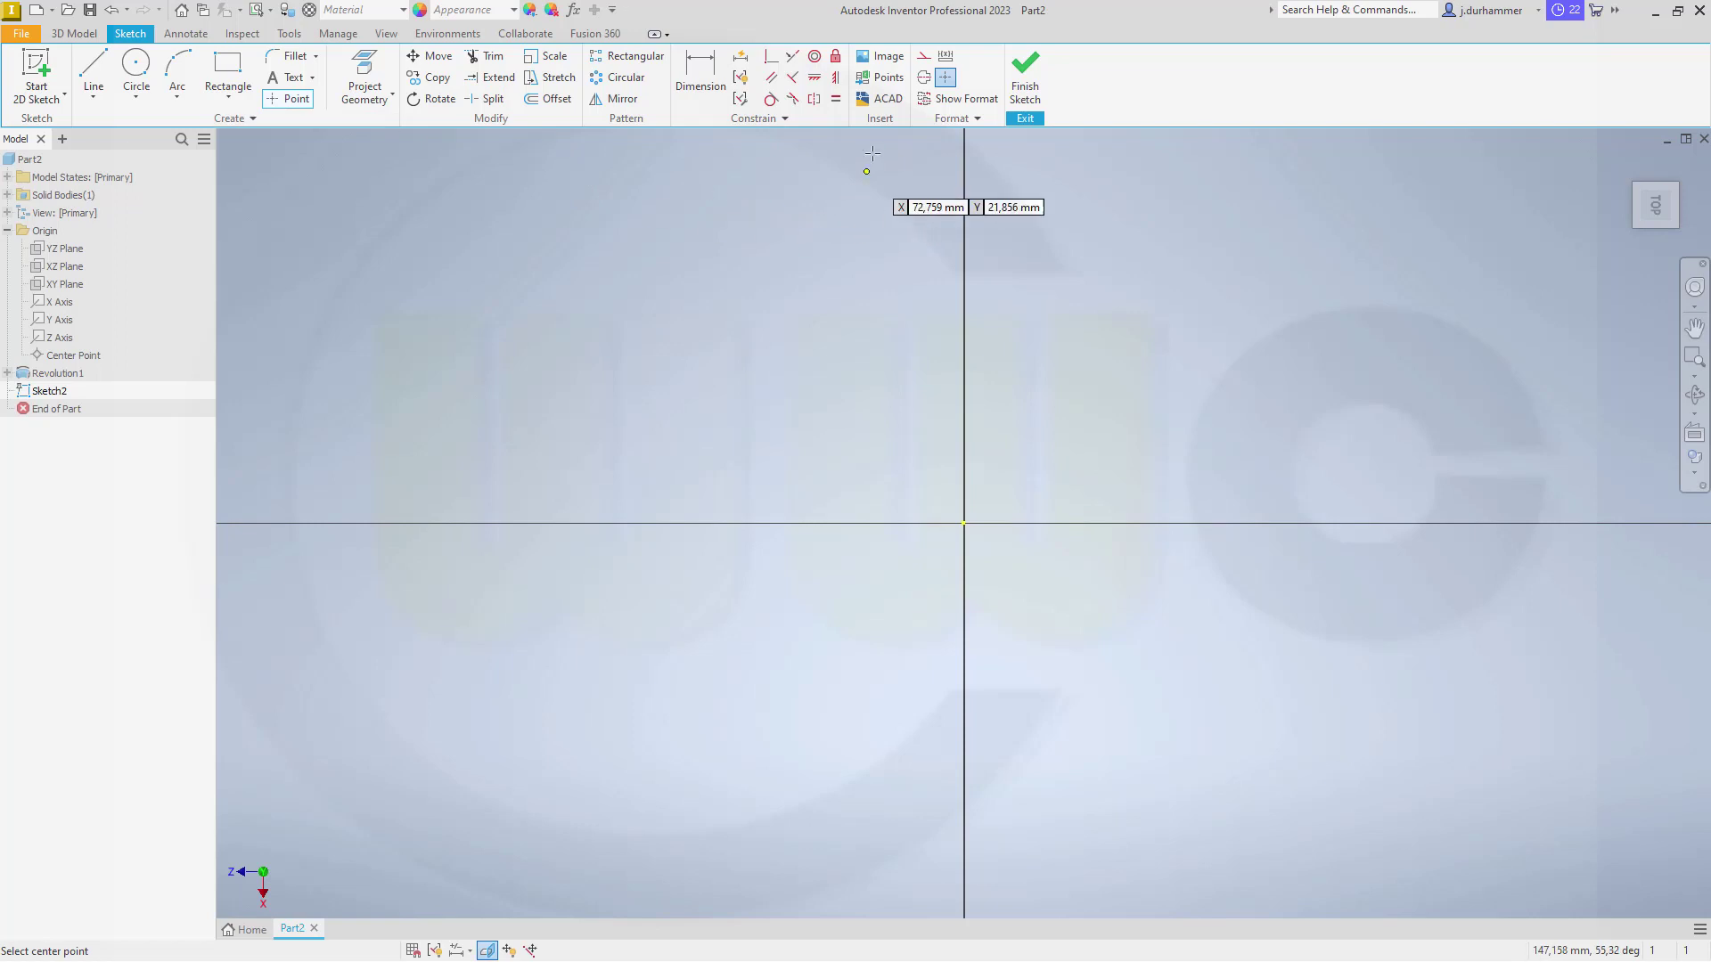
left_click(975, 374)
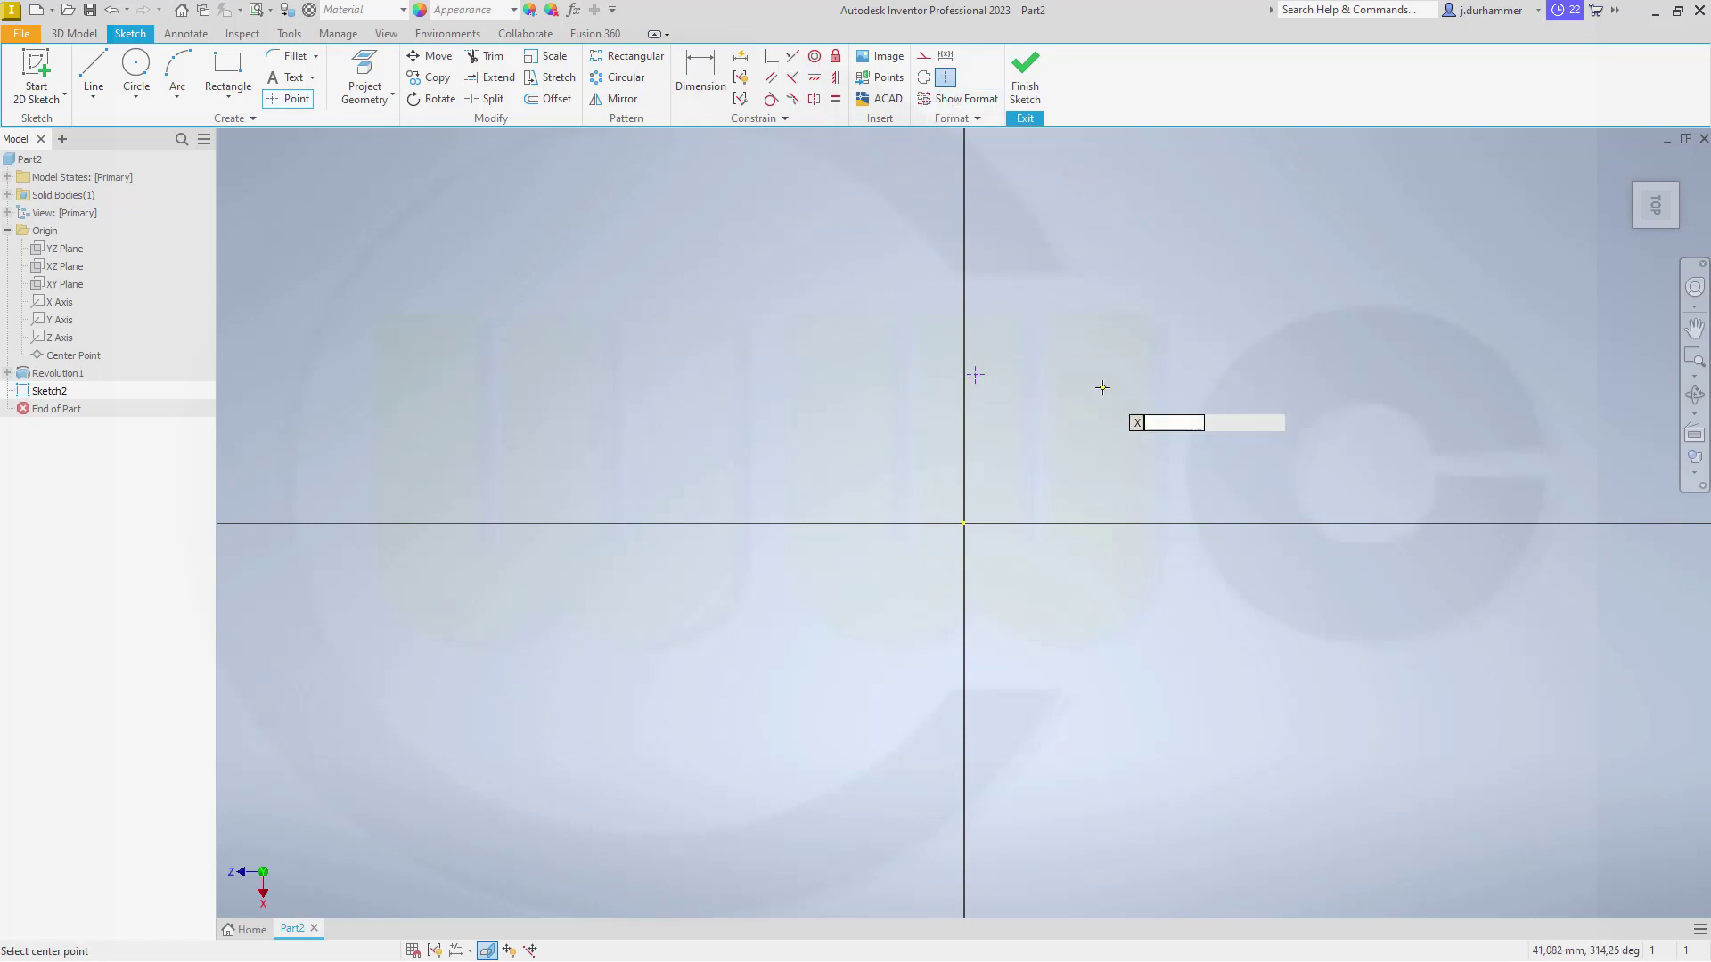
key("Escape")
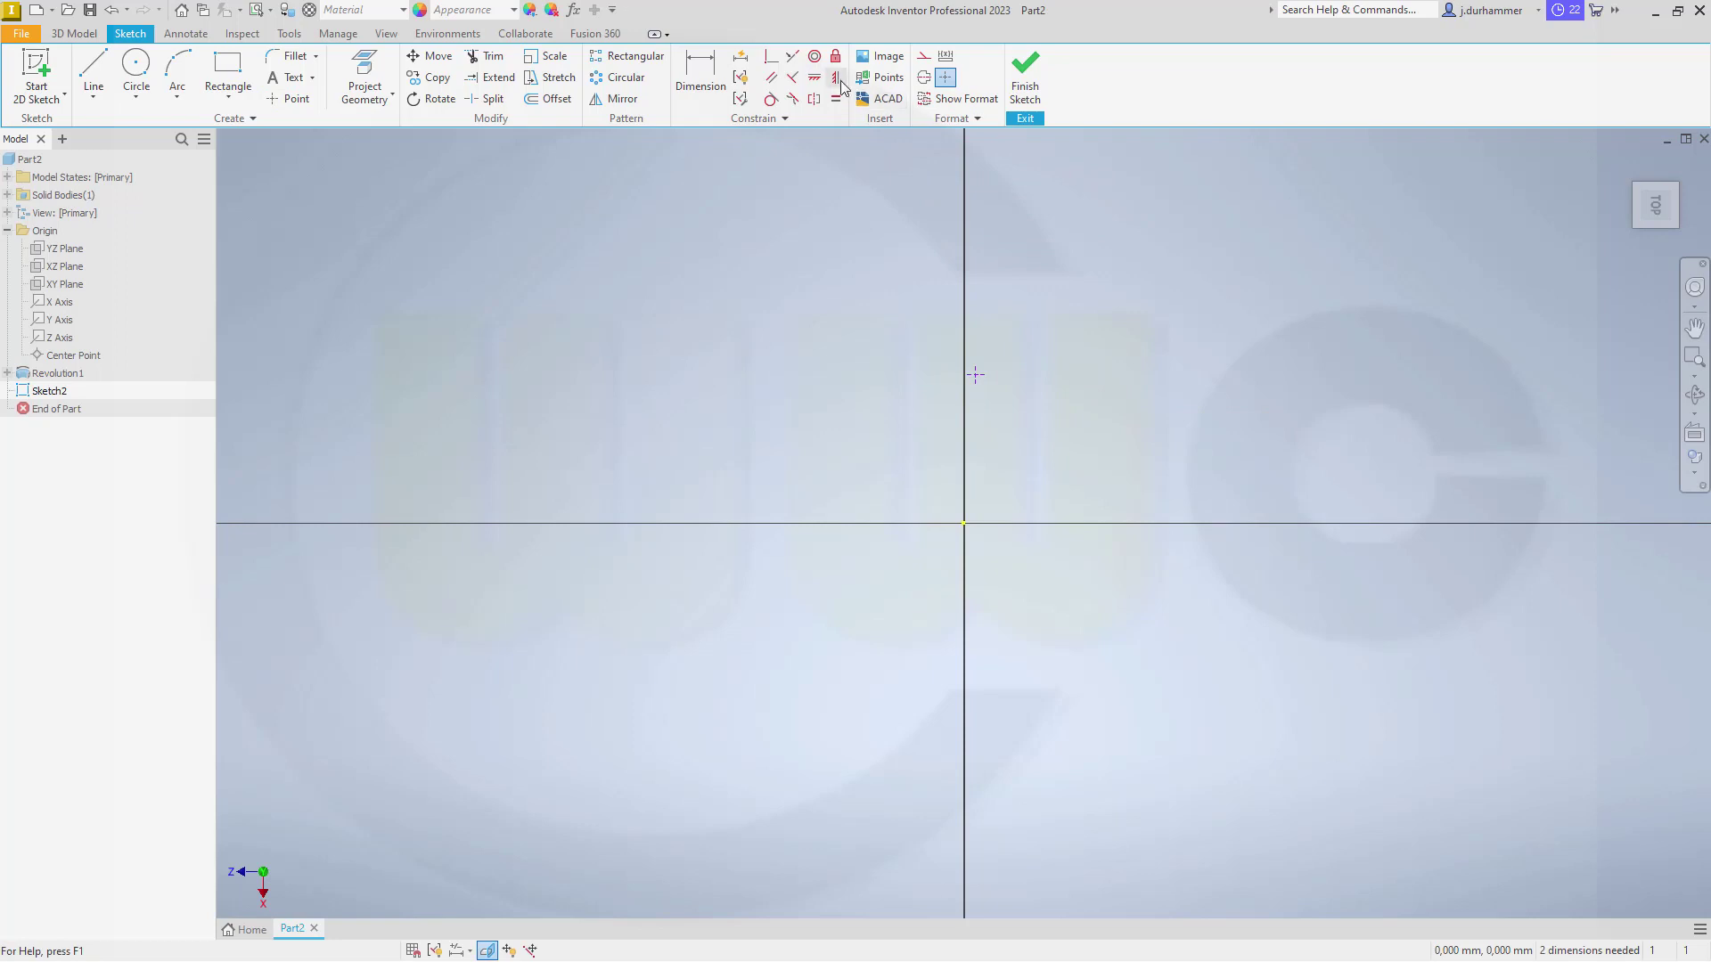
Apply a horizontal constraint between the sketch point and the origin to align the point with the axis.
left_click(814, 77)
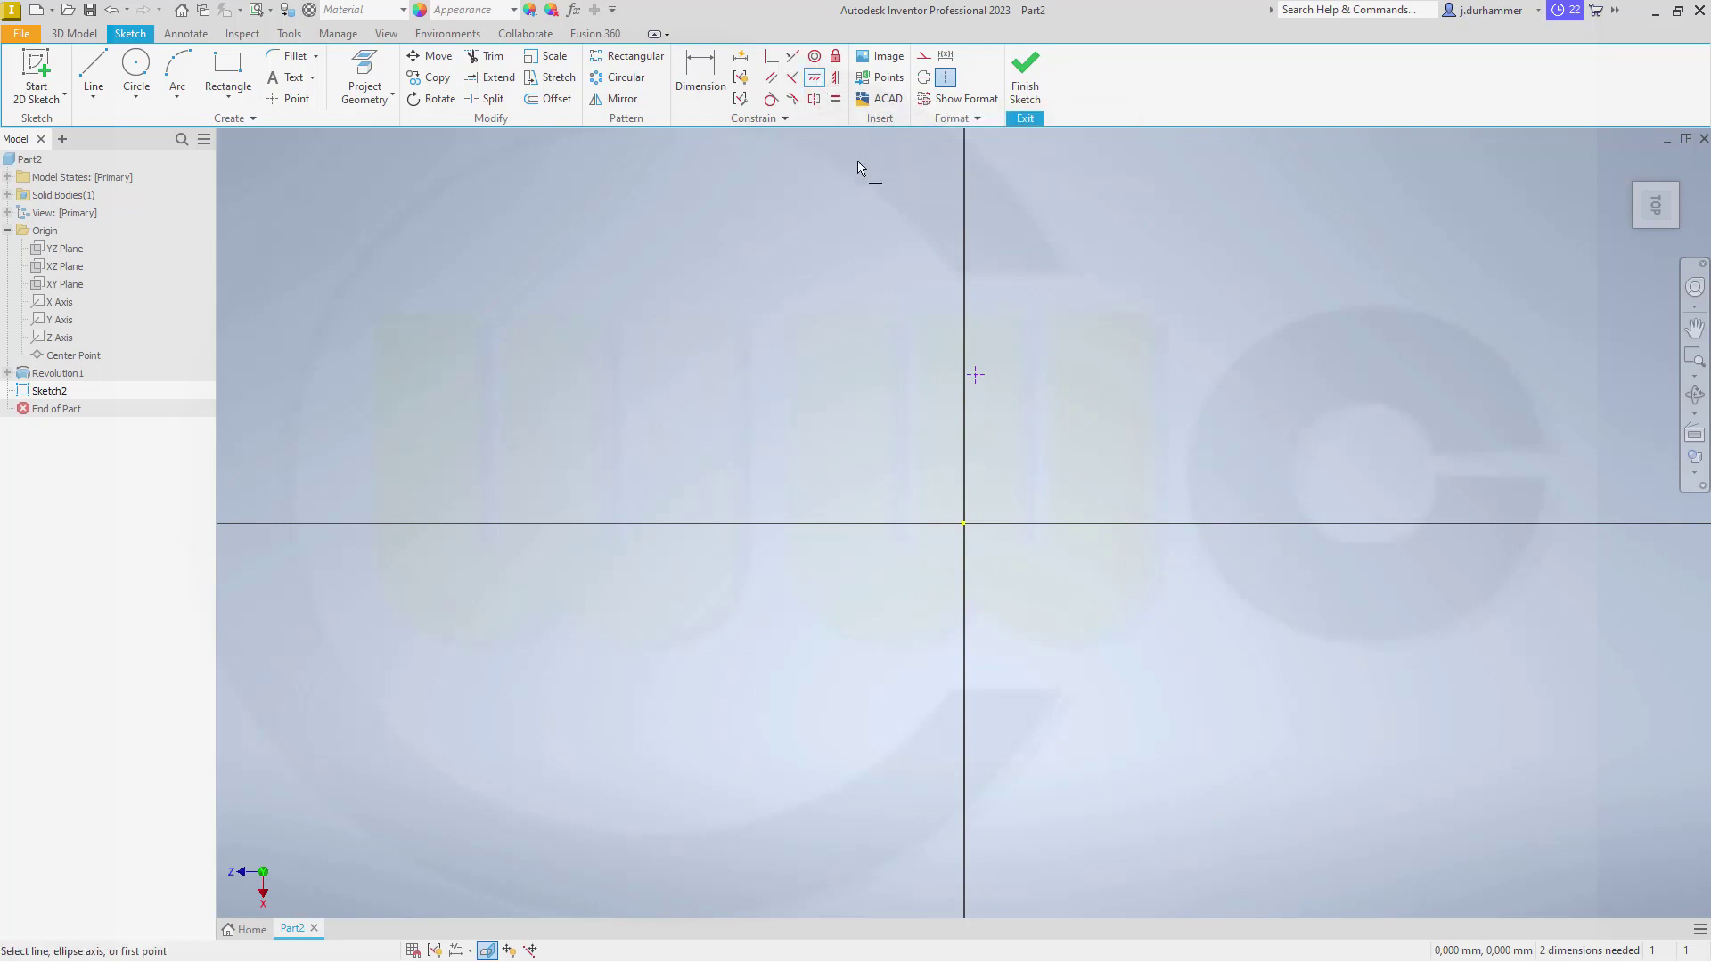
left_click(981, 374)
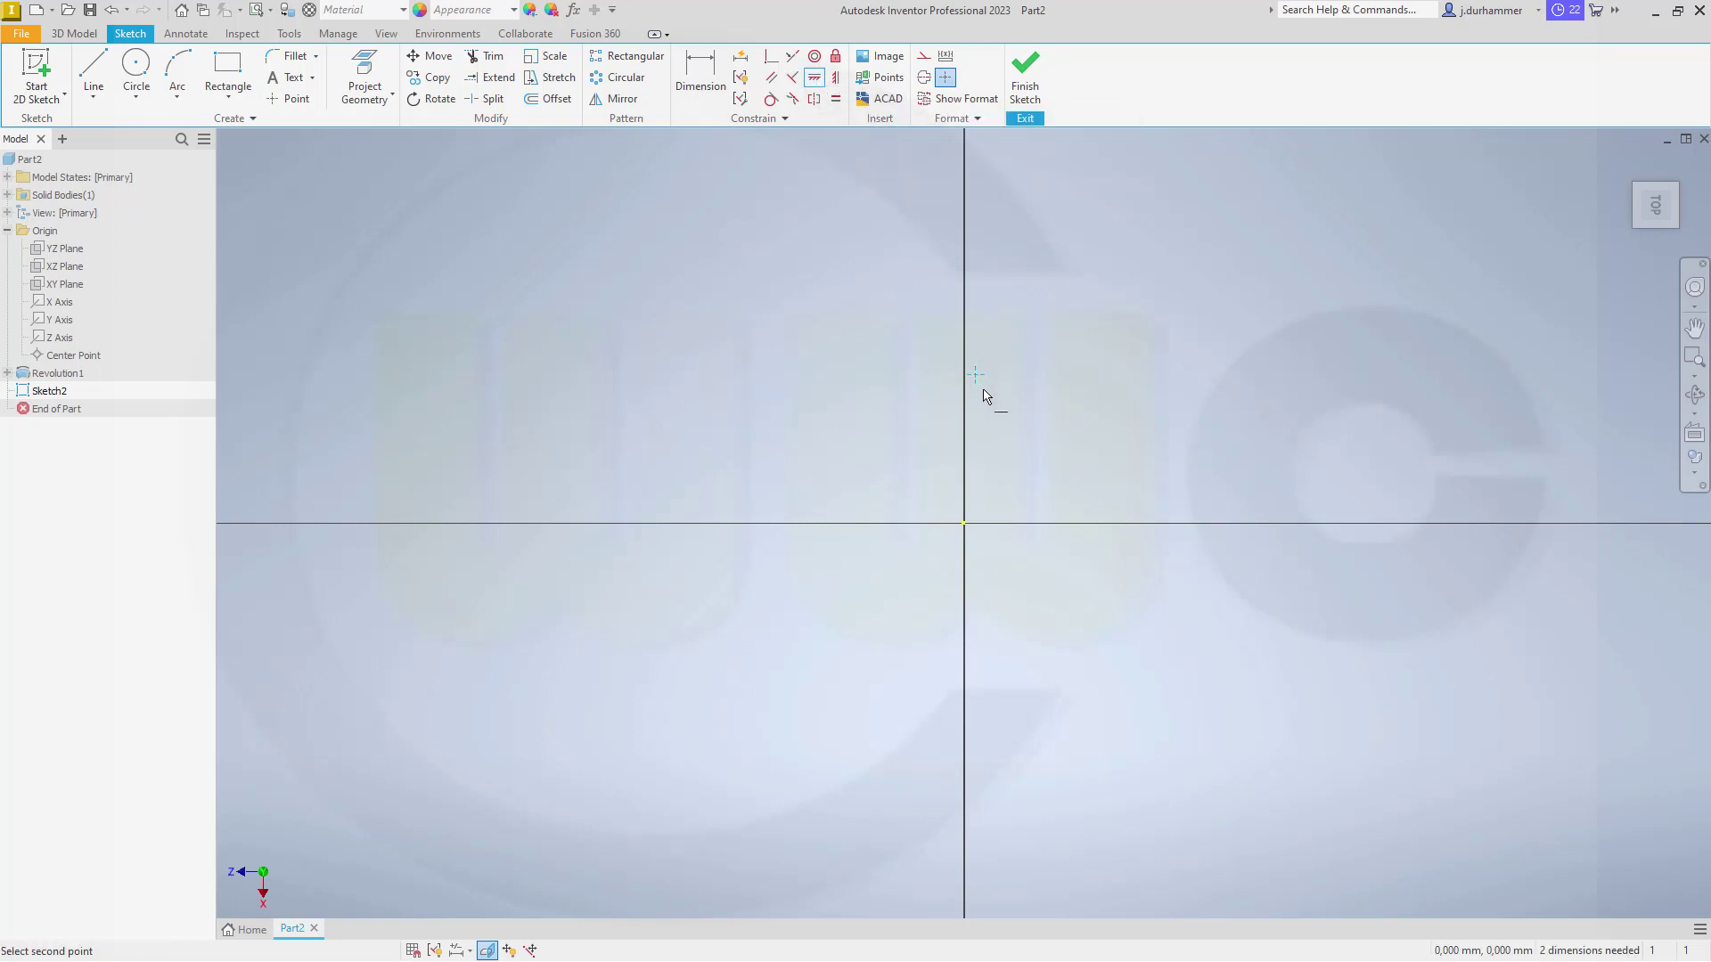
left_click(965, 523)
Dimension the distance between the sketch point and the origin as 30 mm.
key("d")
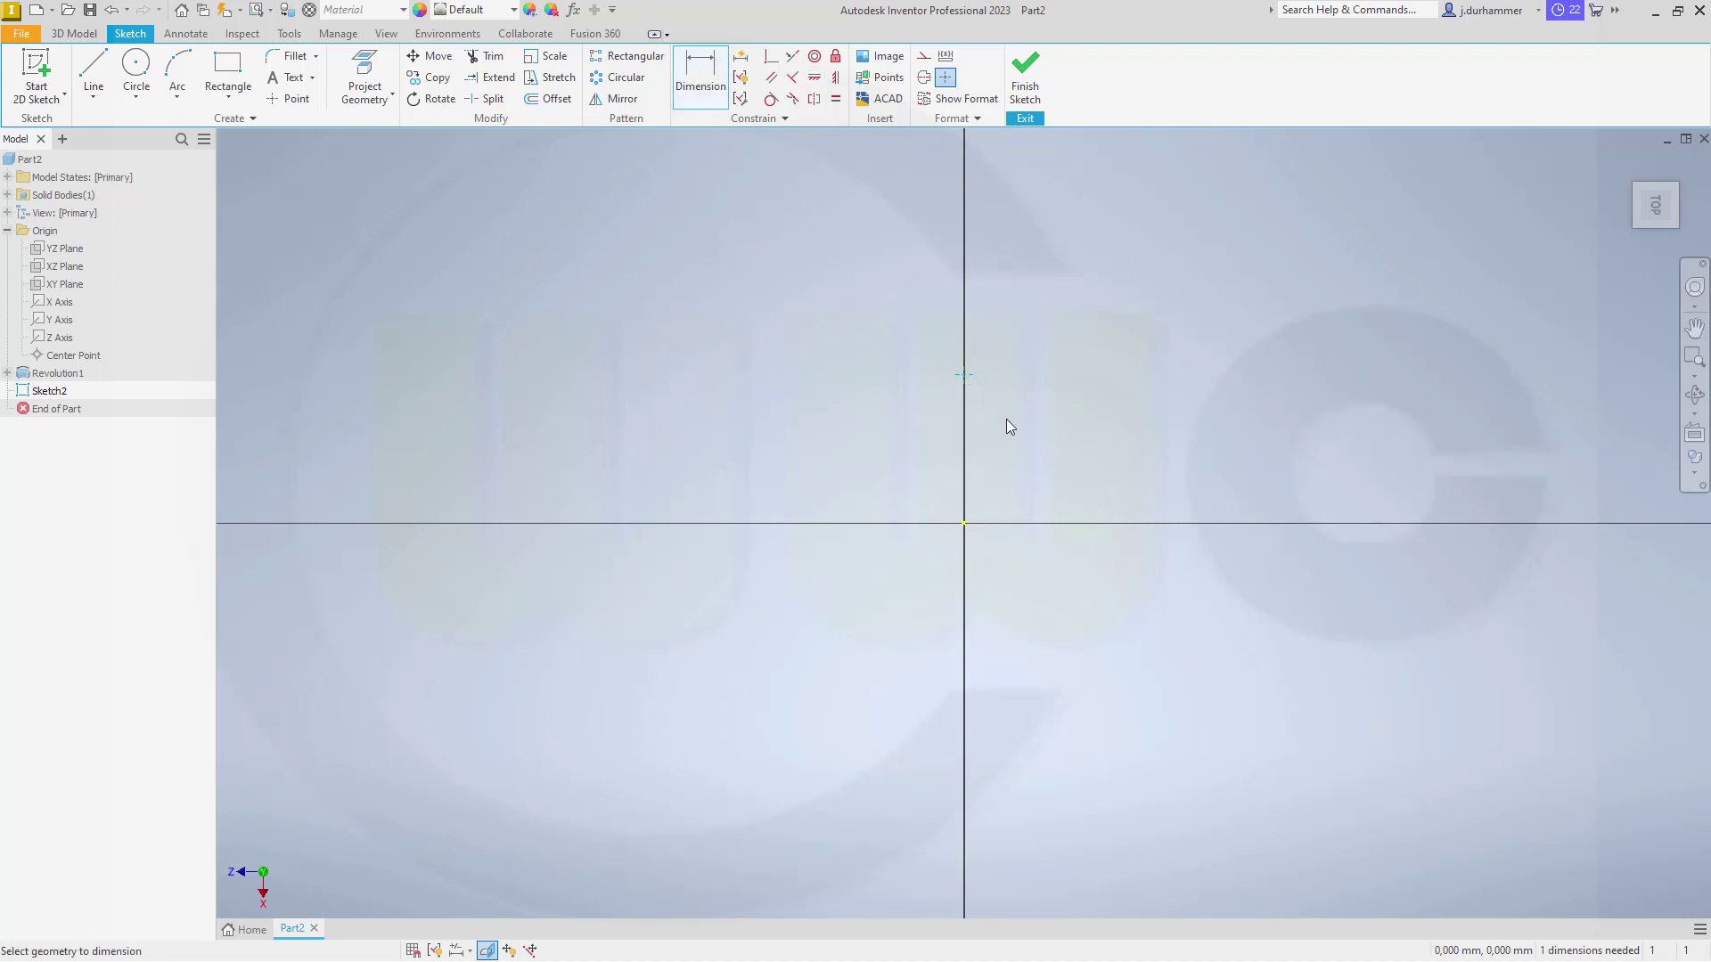
left_click(966, 525)
left_click(1071, 467)
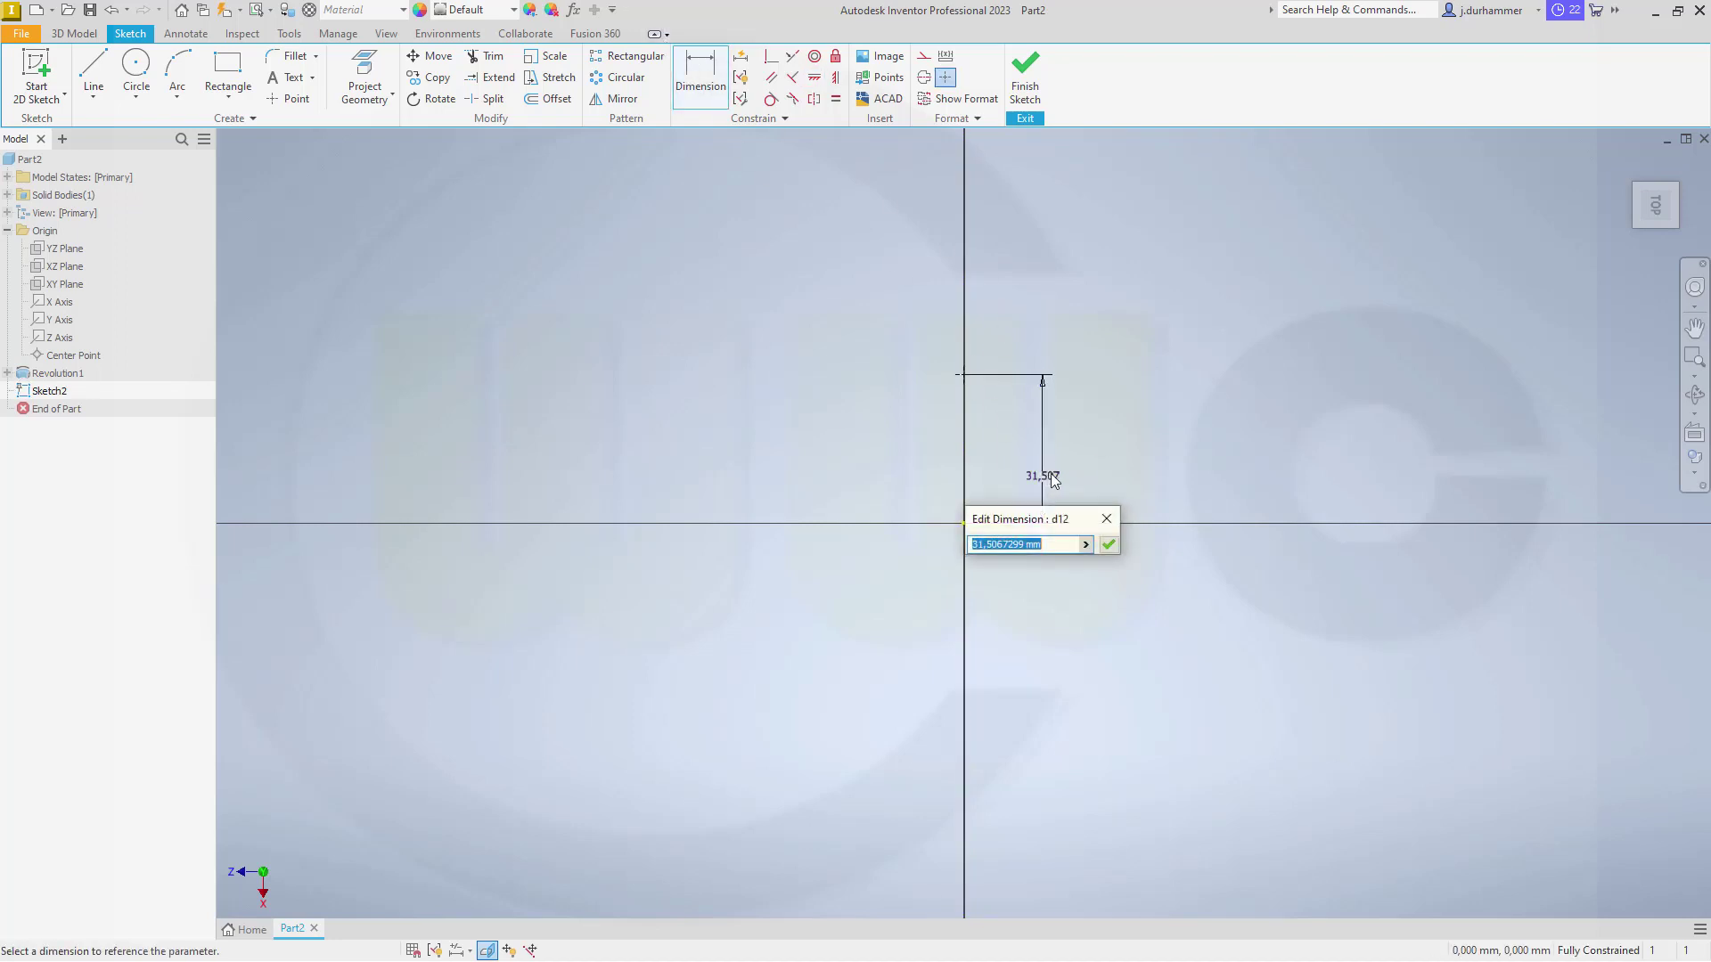
type("30")
key("Return")
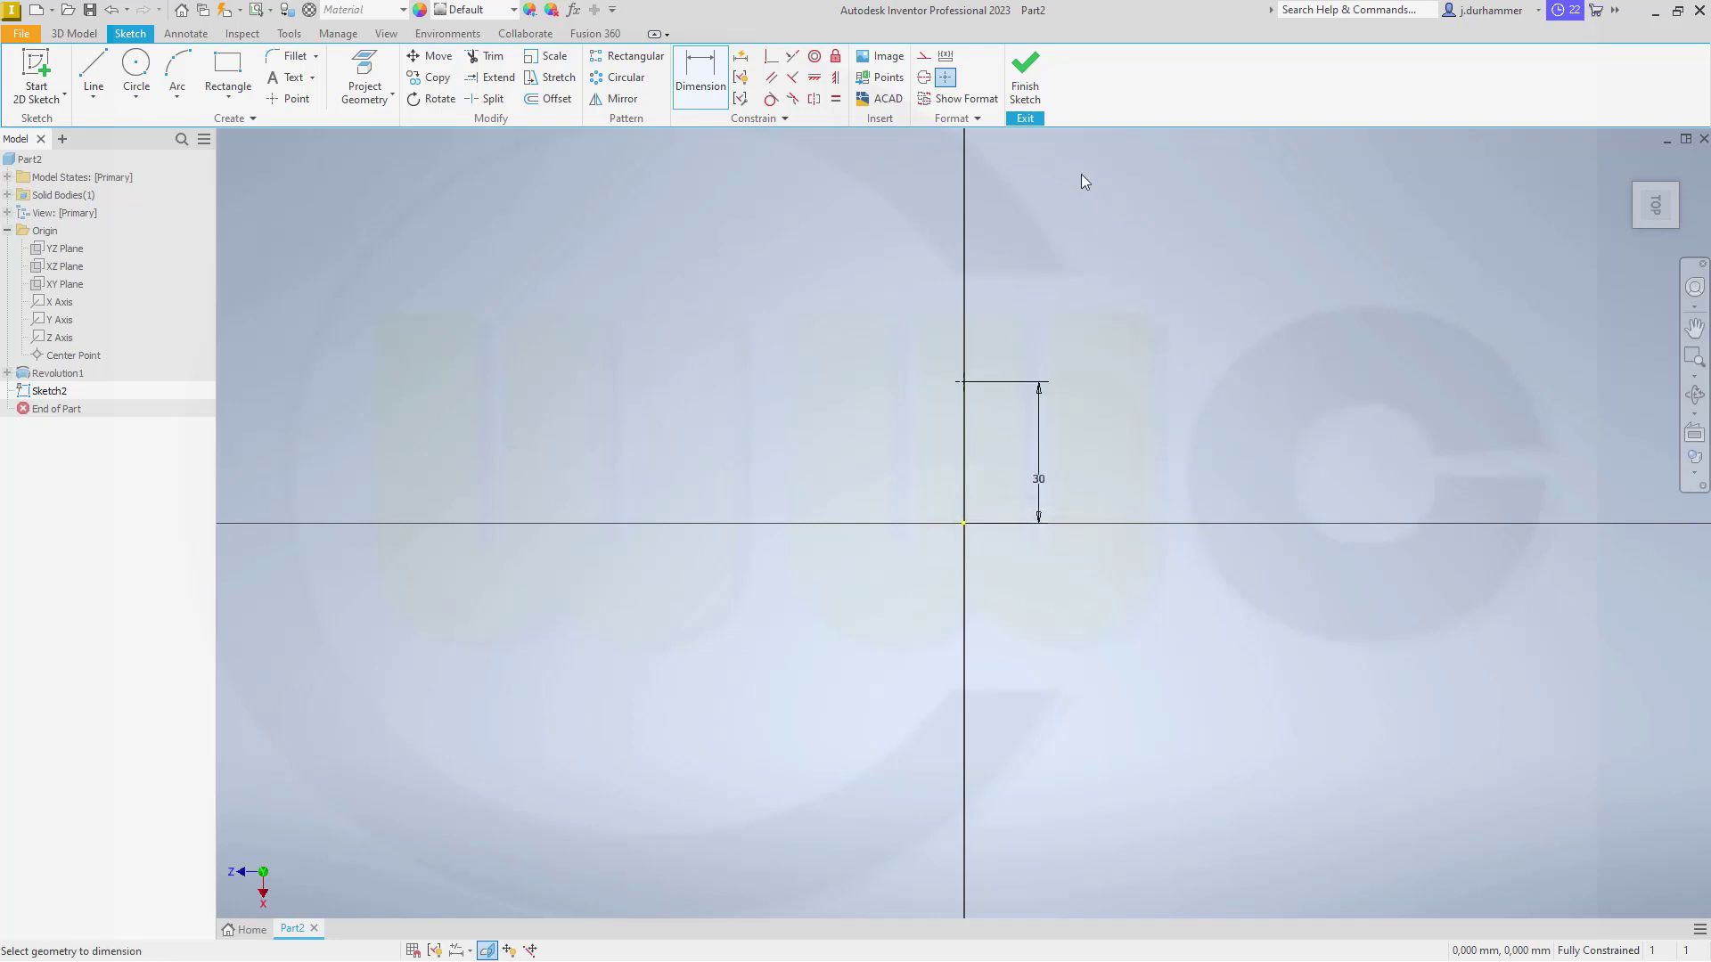
Finish the sketch and create a simple 11 mm through-all hole at the sketch point with Extend Start enabled.
left_click(1025, 76)
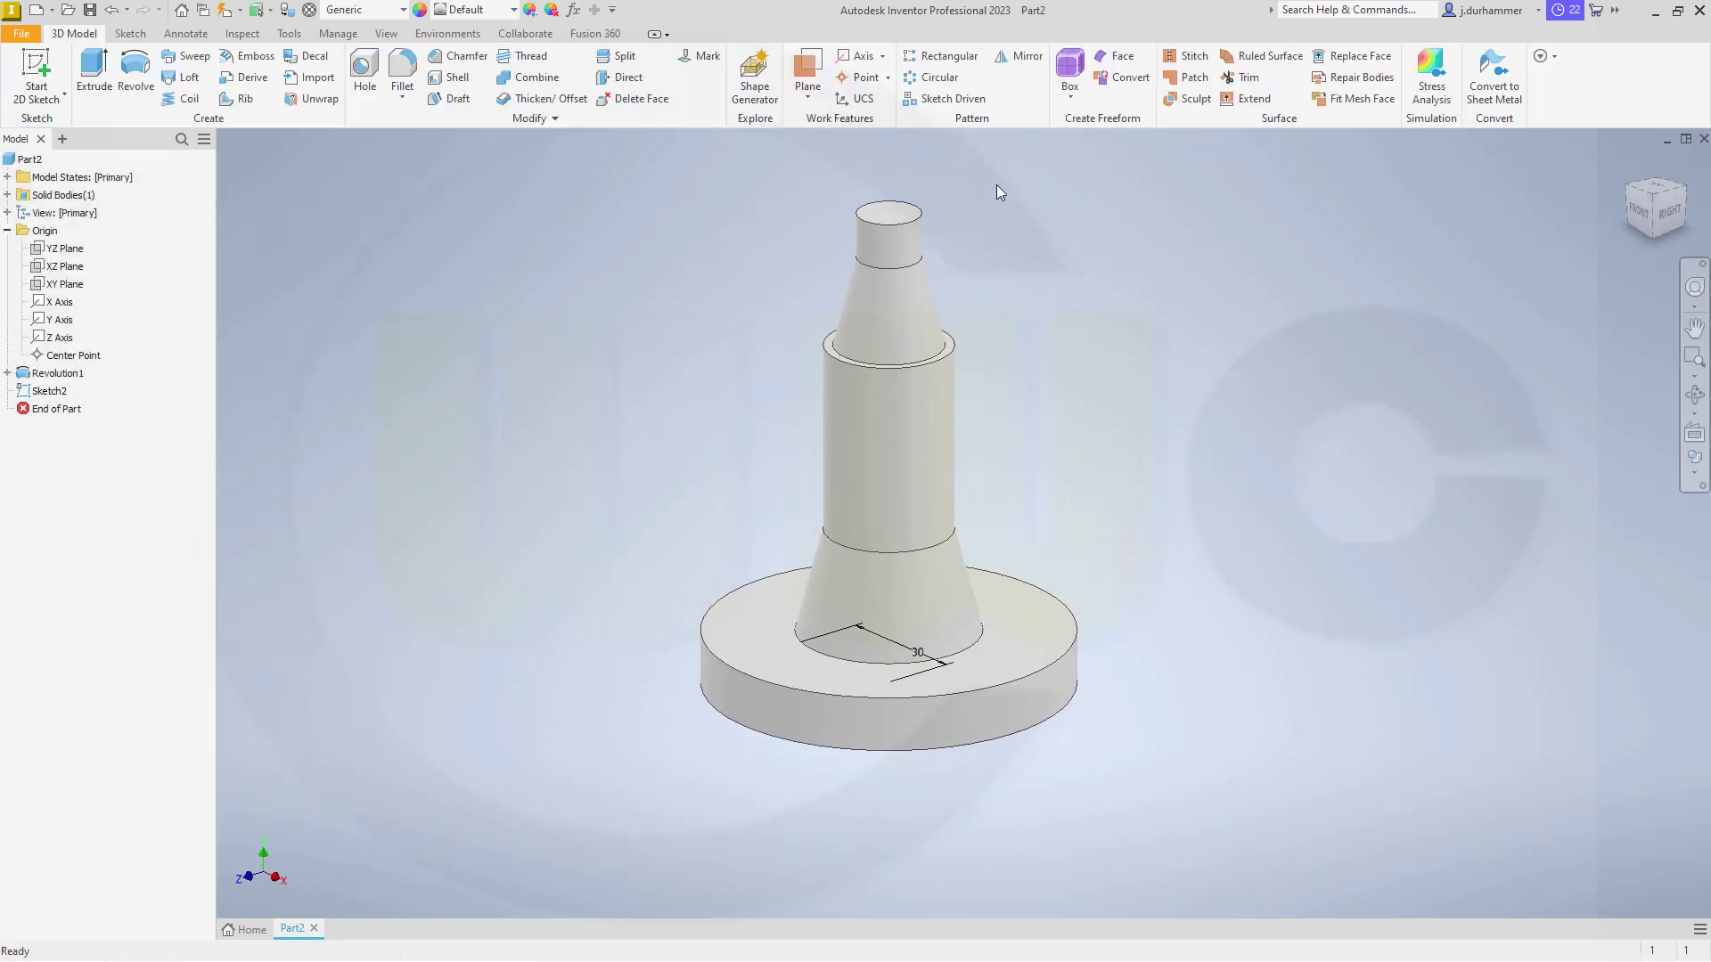
left_click(364, 71)
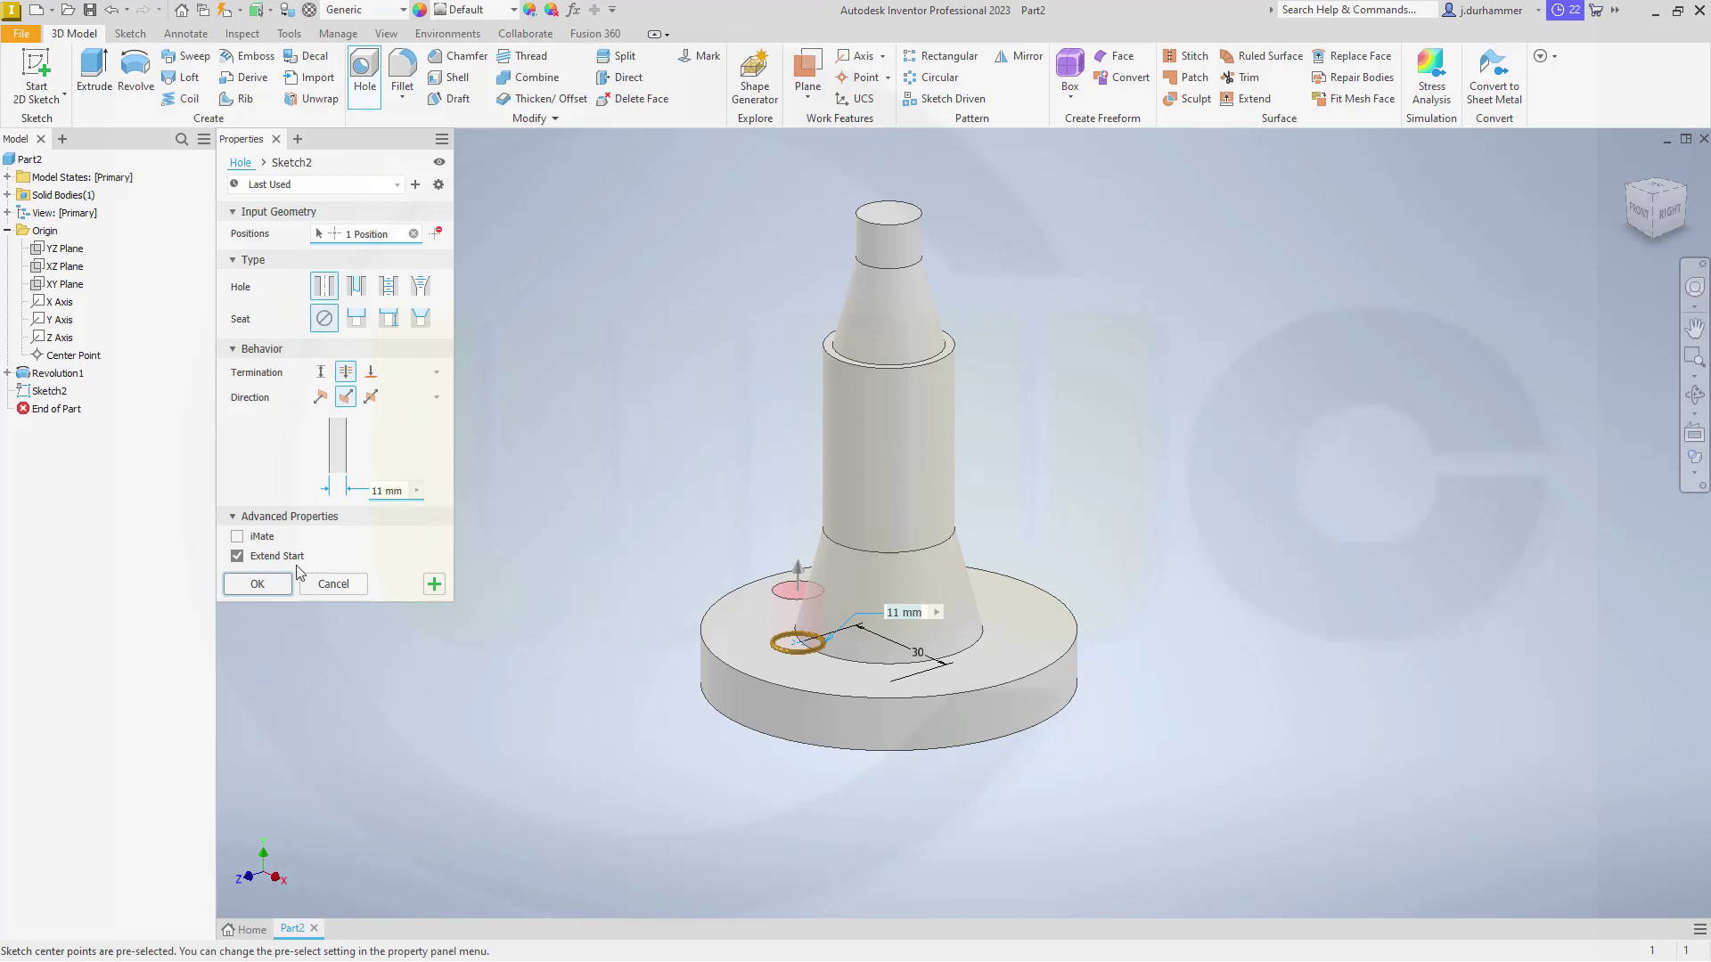
left_click(262, 583)
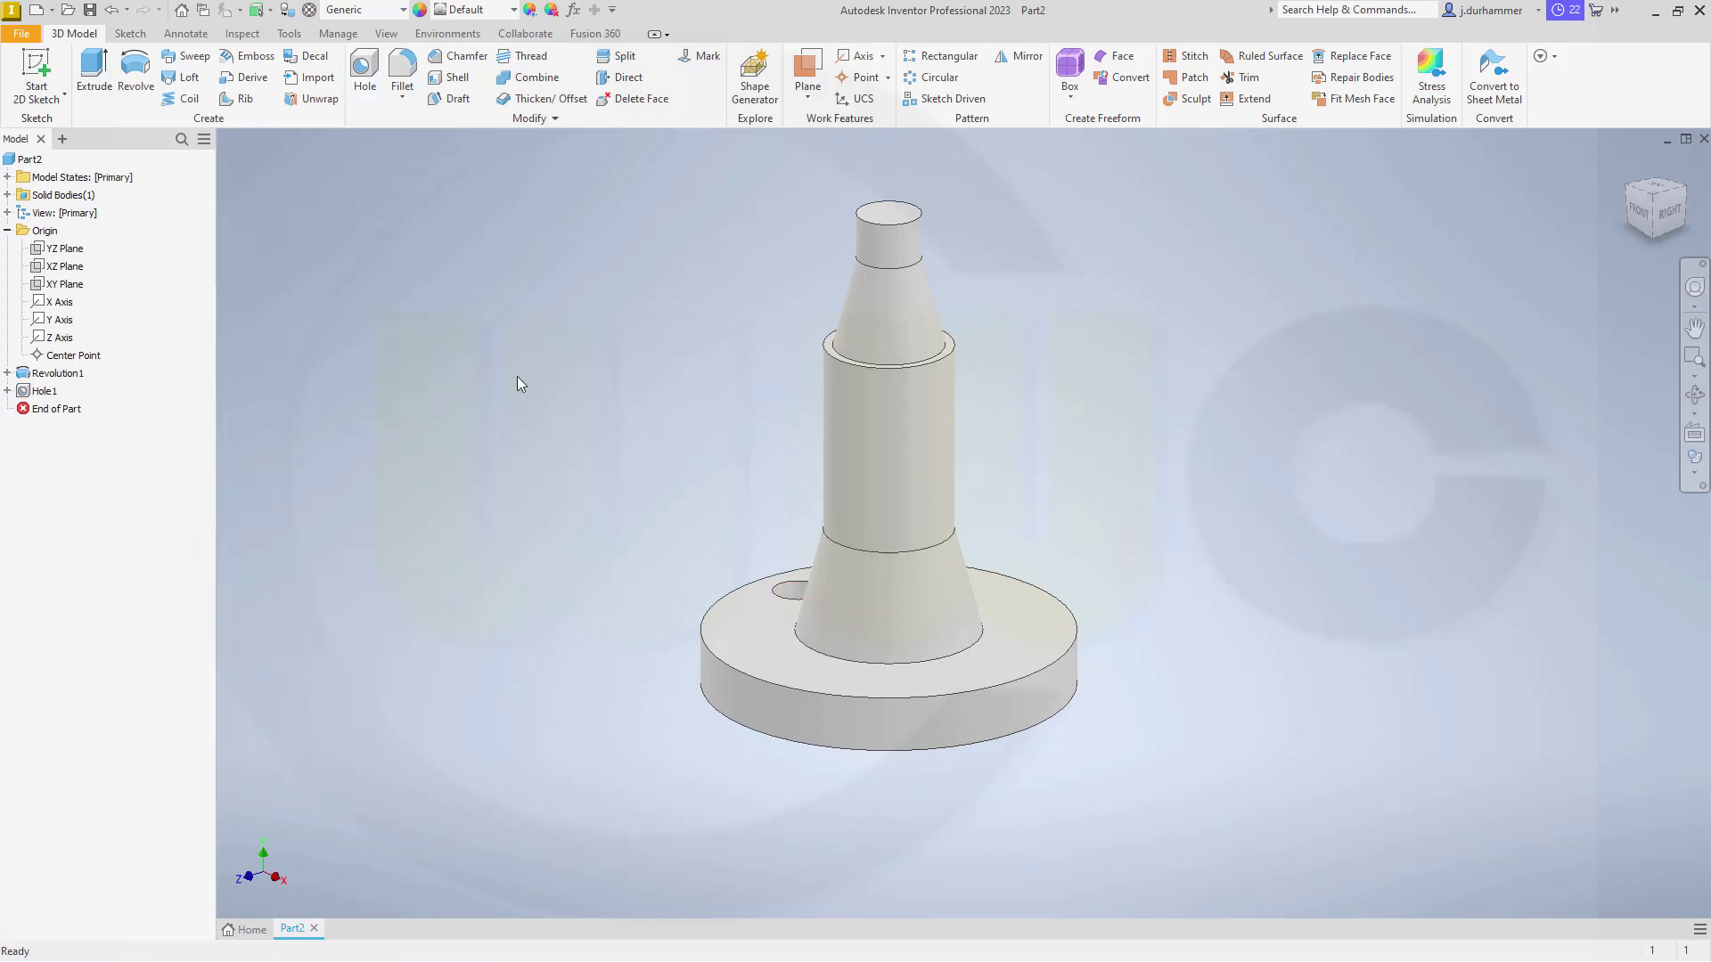
Create a circular pattern of the flange hole around the Y axis with 4 occurrences over 360 degrees.
left_click(941, 78)
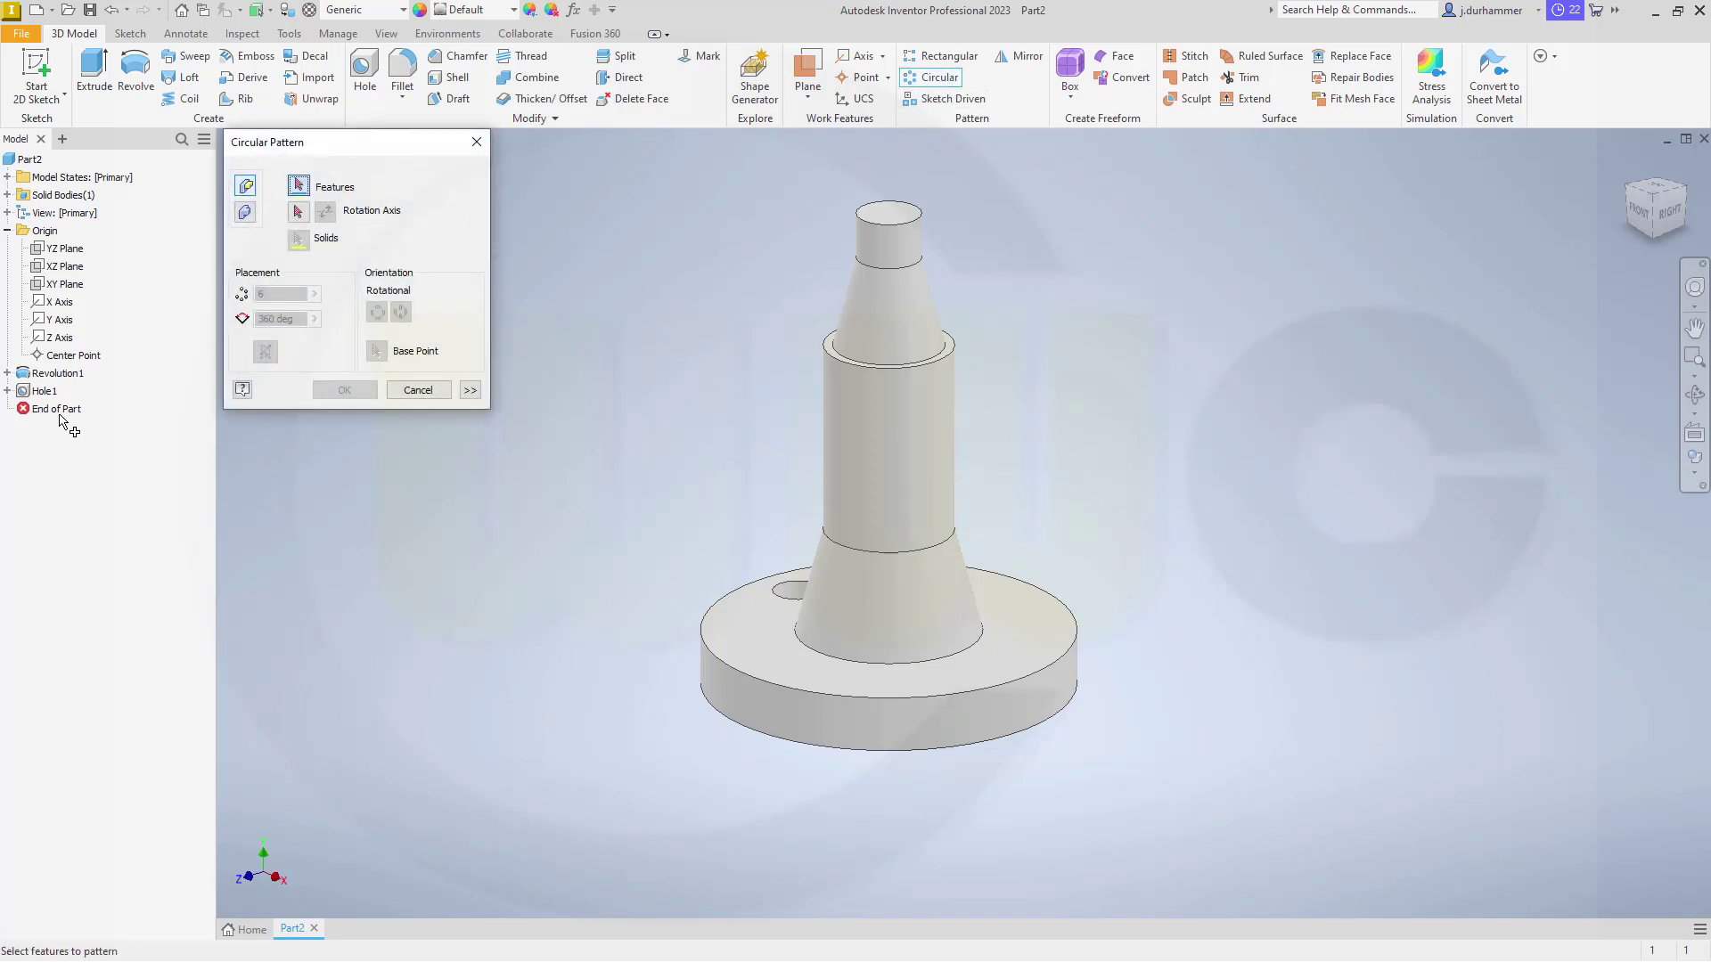
left_click(40, 391)
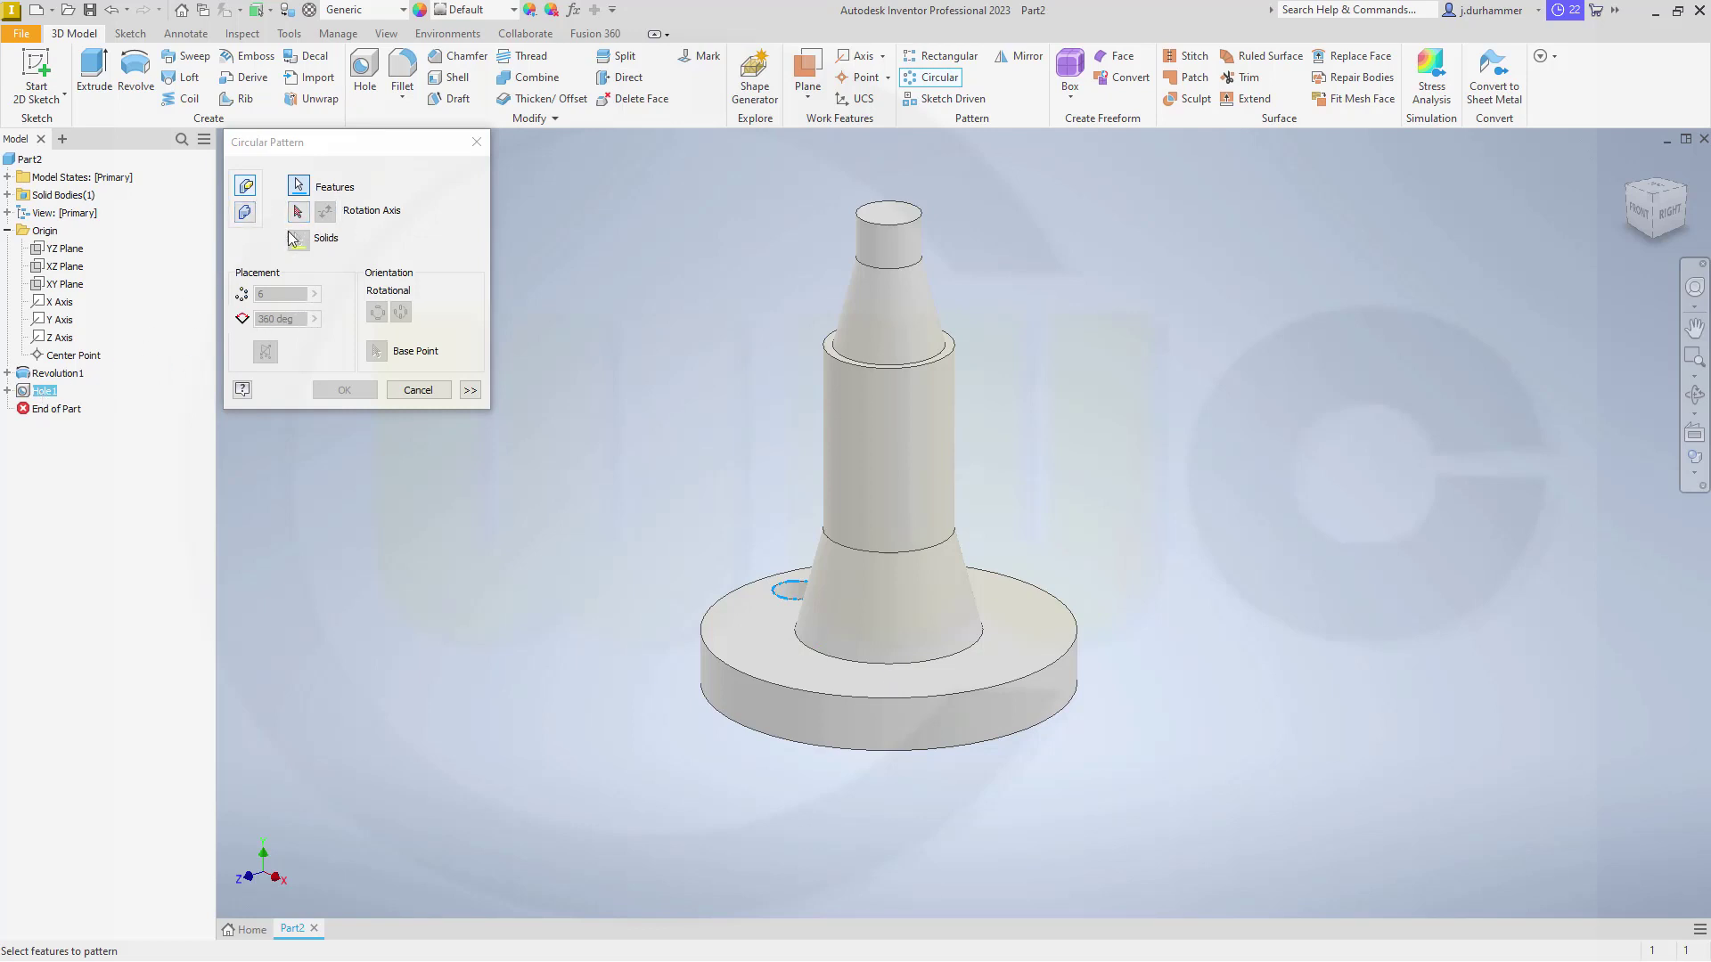
left_click(298, 213)
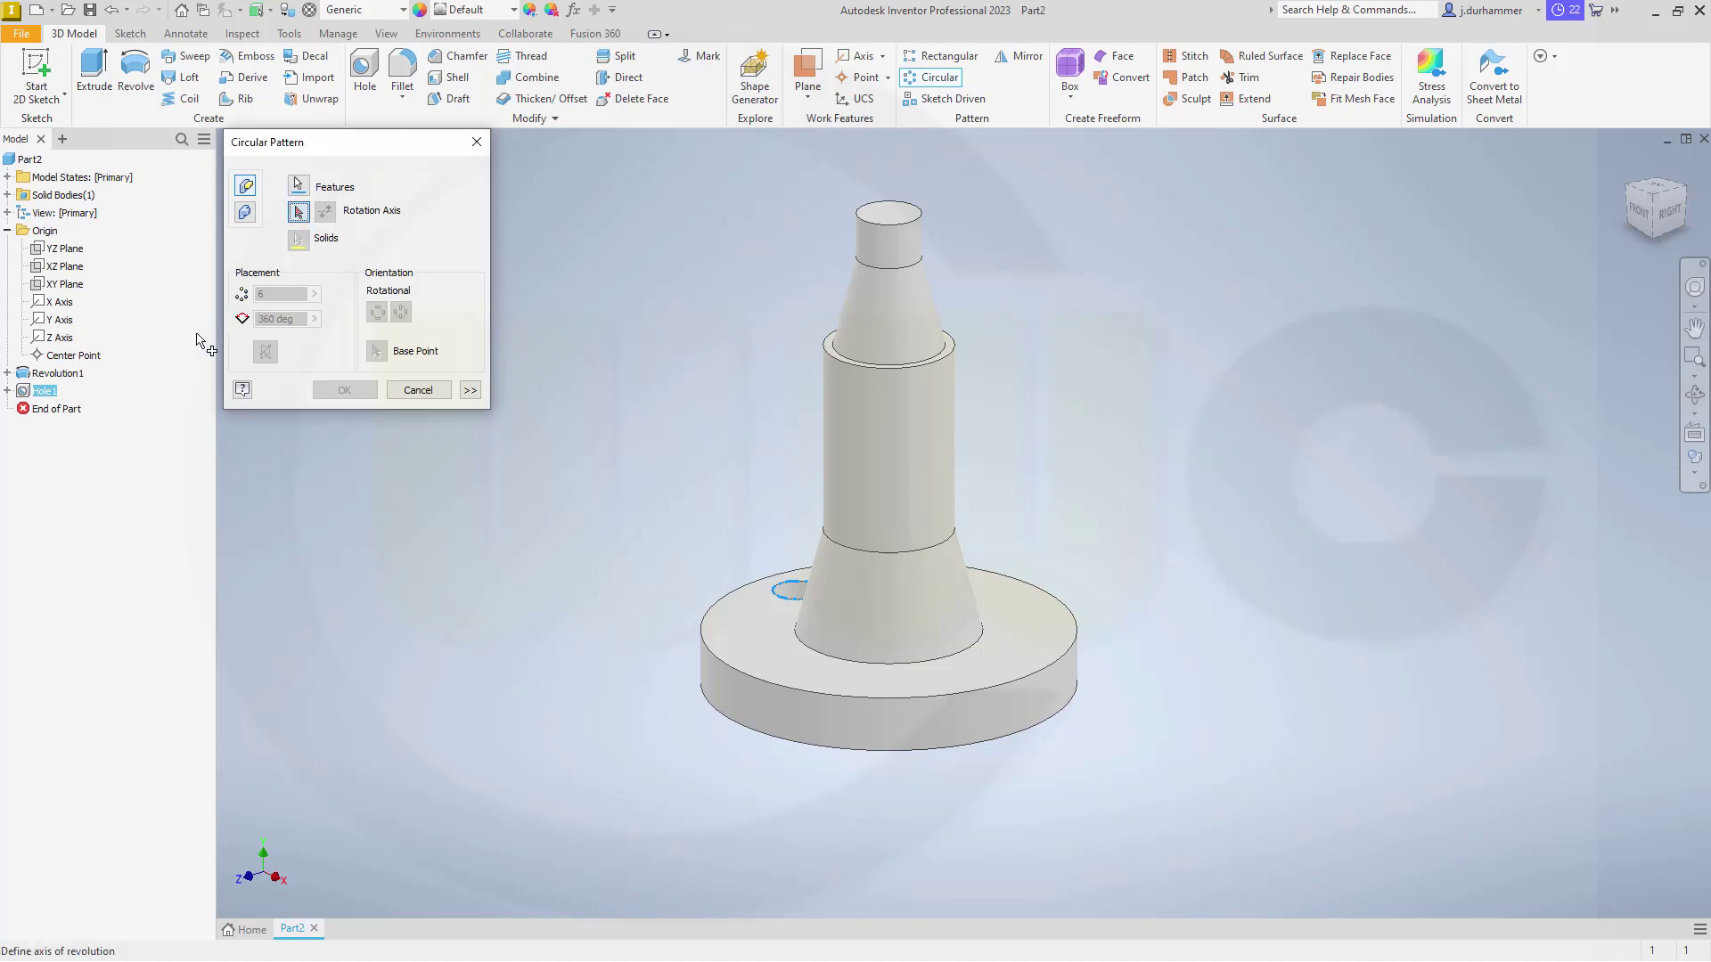
left_click(70, 321)
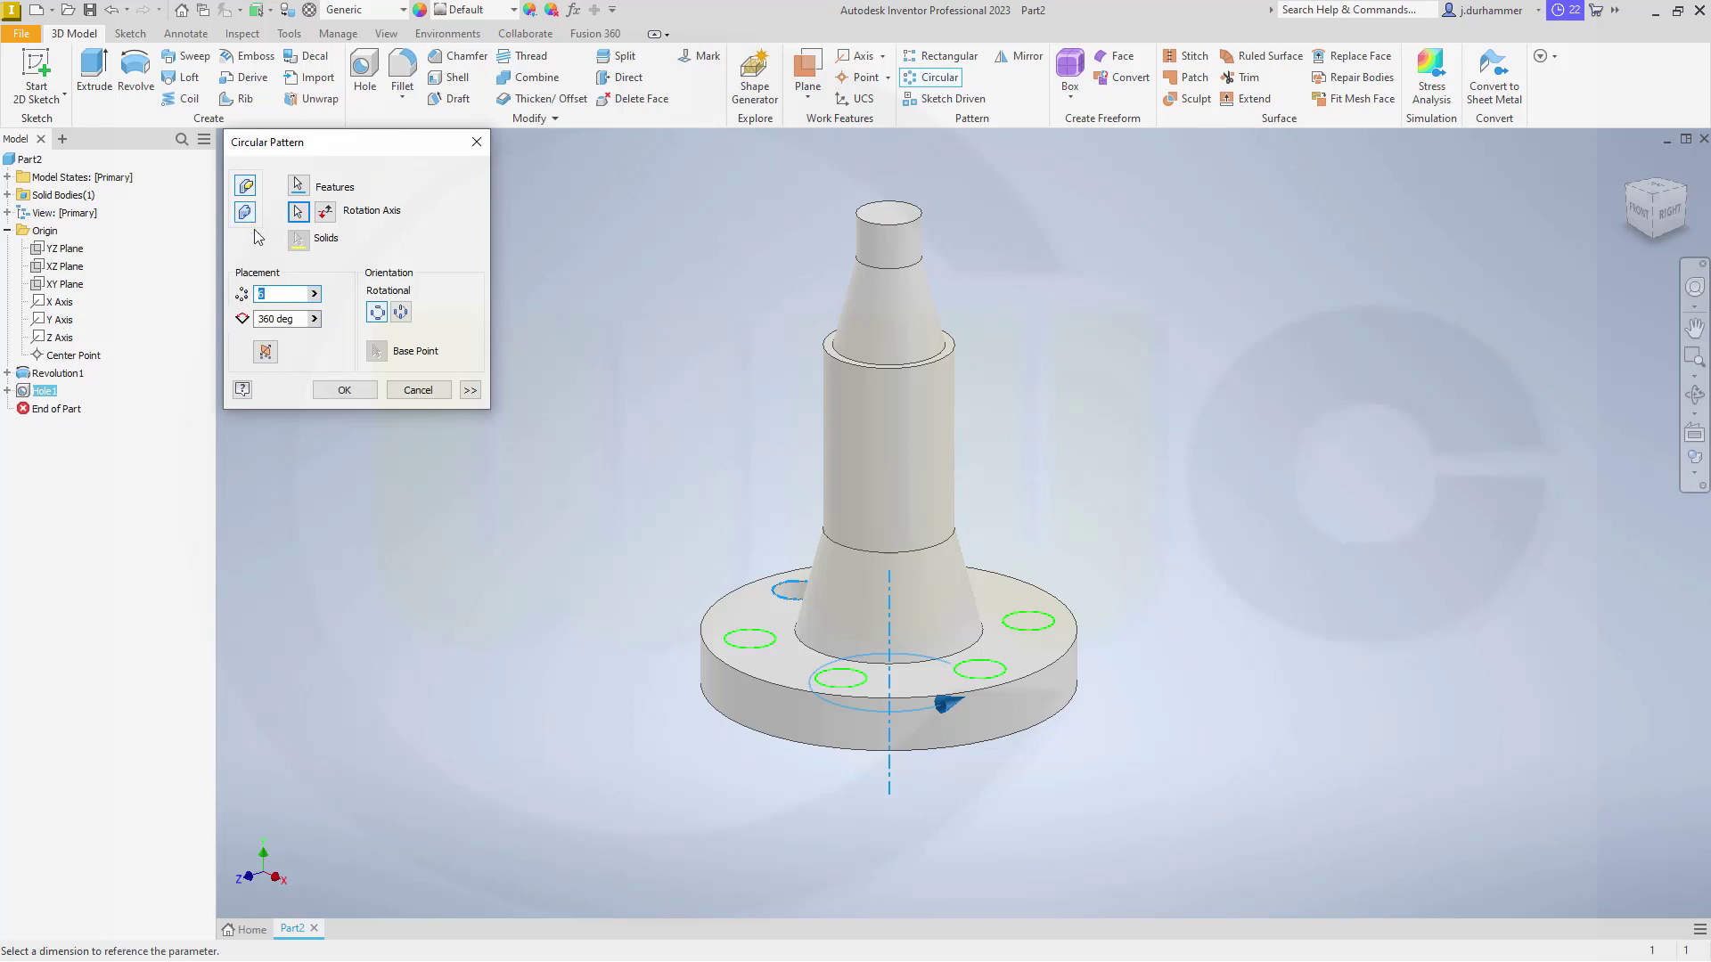
type("4")
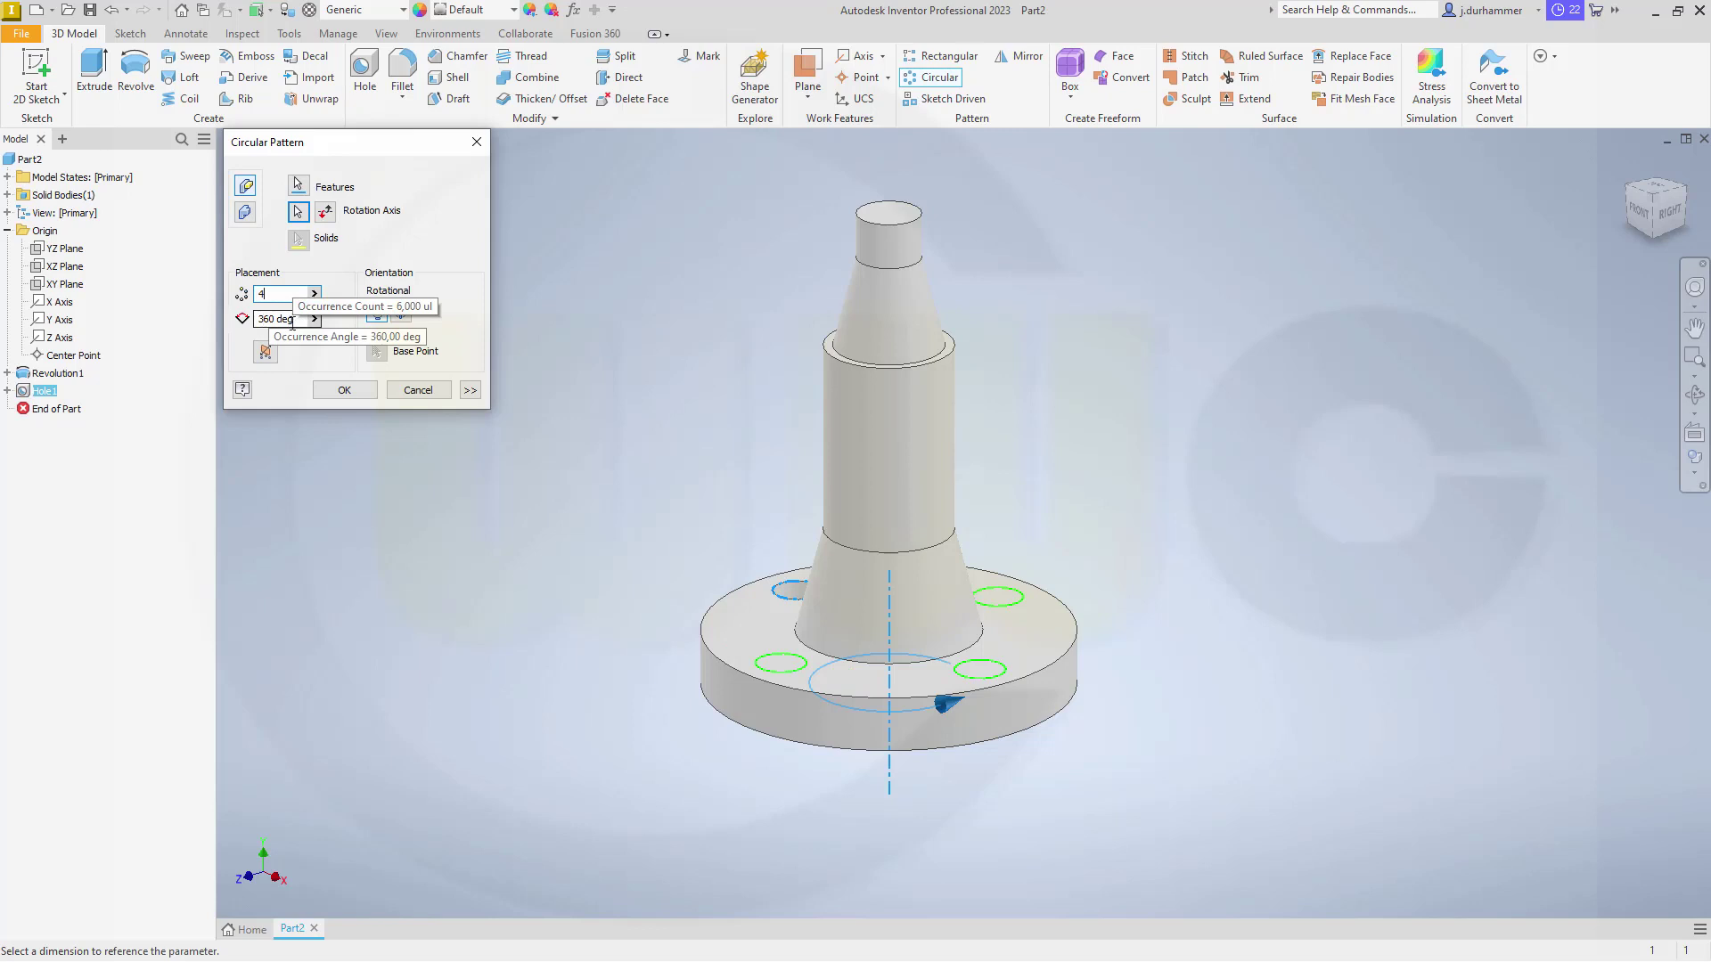
left_click(346, 391)
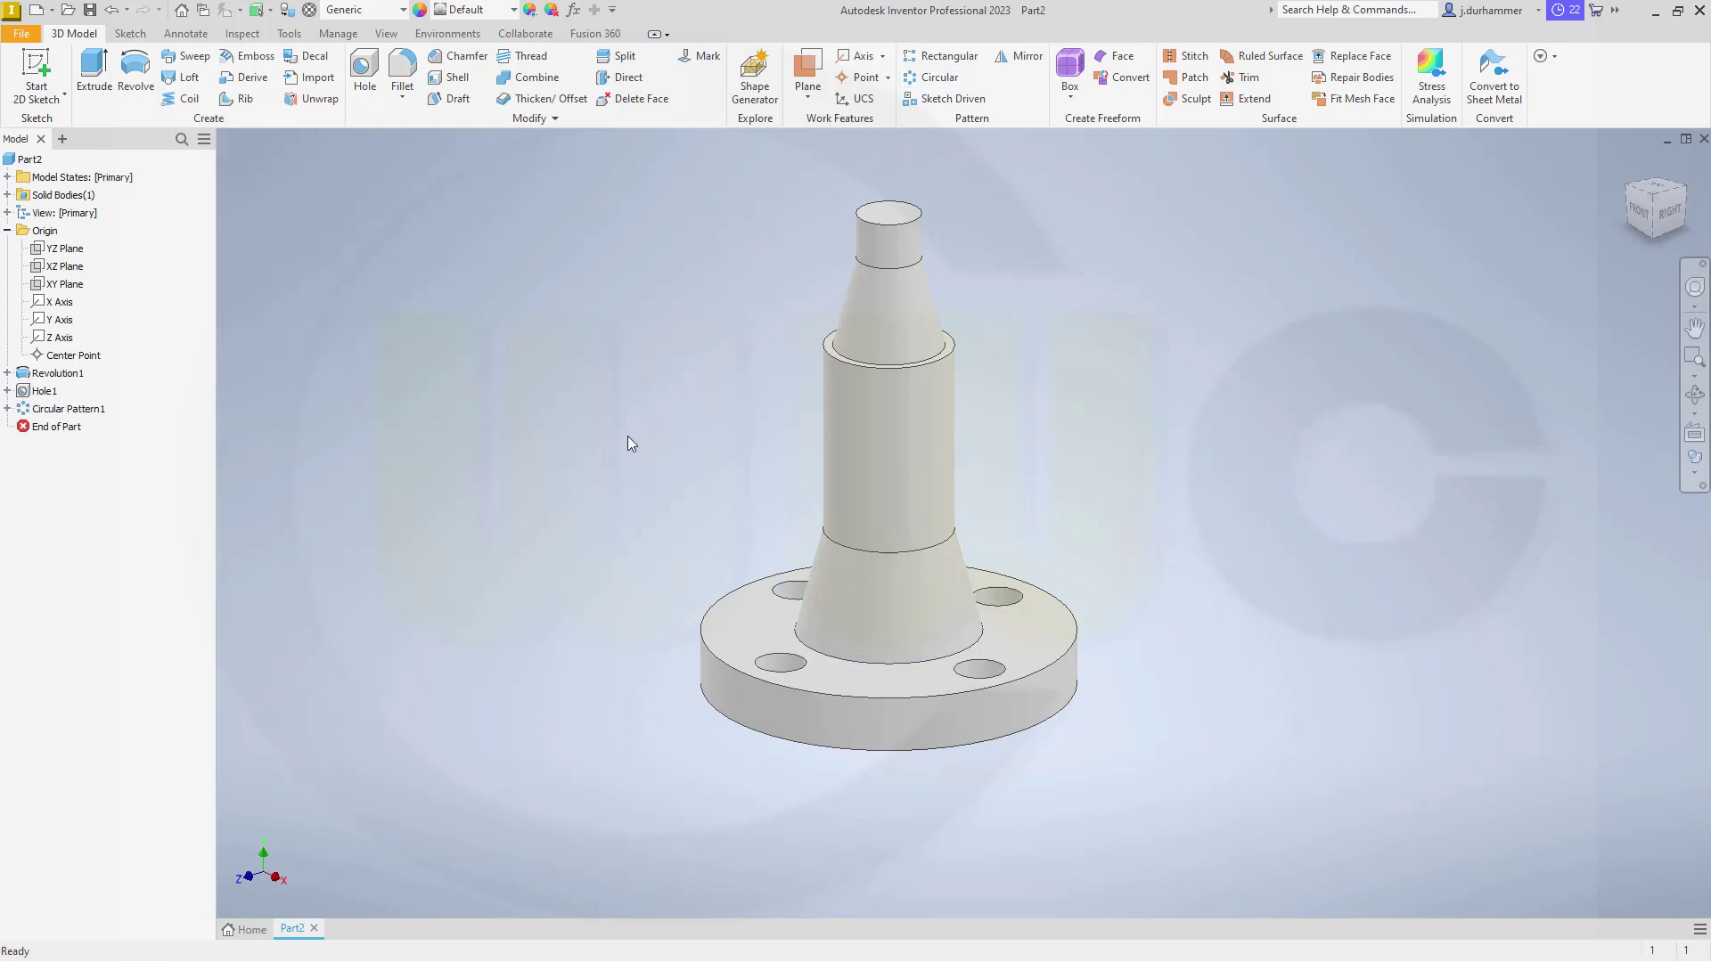
mouse_move(627, 442)
middle_mouse_down("shift")
mouse_move(675, 496)
mouse_move(649, 500)
mouse_move(630, 419)
mouse_move(592, 412)
mouse_move(585, 462)
mouse_move(650, 485)
mouse_move(592, 424)
mouse_move(608, 516)
mouse_move(577, 409)
mouse_move(657, 481)
mouse_move(599, 385)
mouse_move(635, 493)
mouse_move(618, 478)
mouse_move(592, 428)
mouse_move(699, 478)
mouse_move(661, 474)
mouse_move(650, 431)
mouse_move(656, 489)
mouse_move(556, 493)
mouse_move(564, 480)
middle_mouse_up("shift")
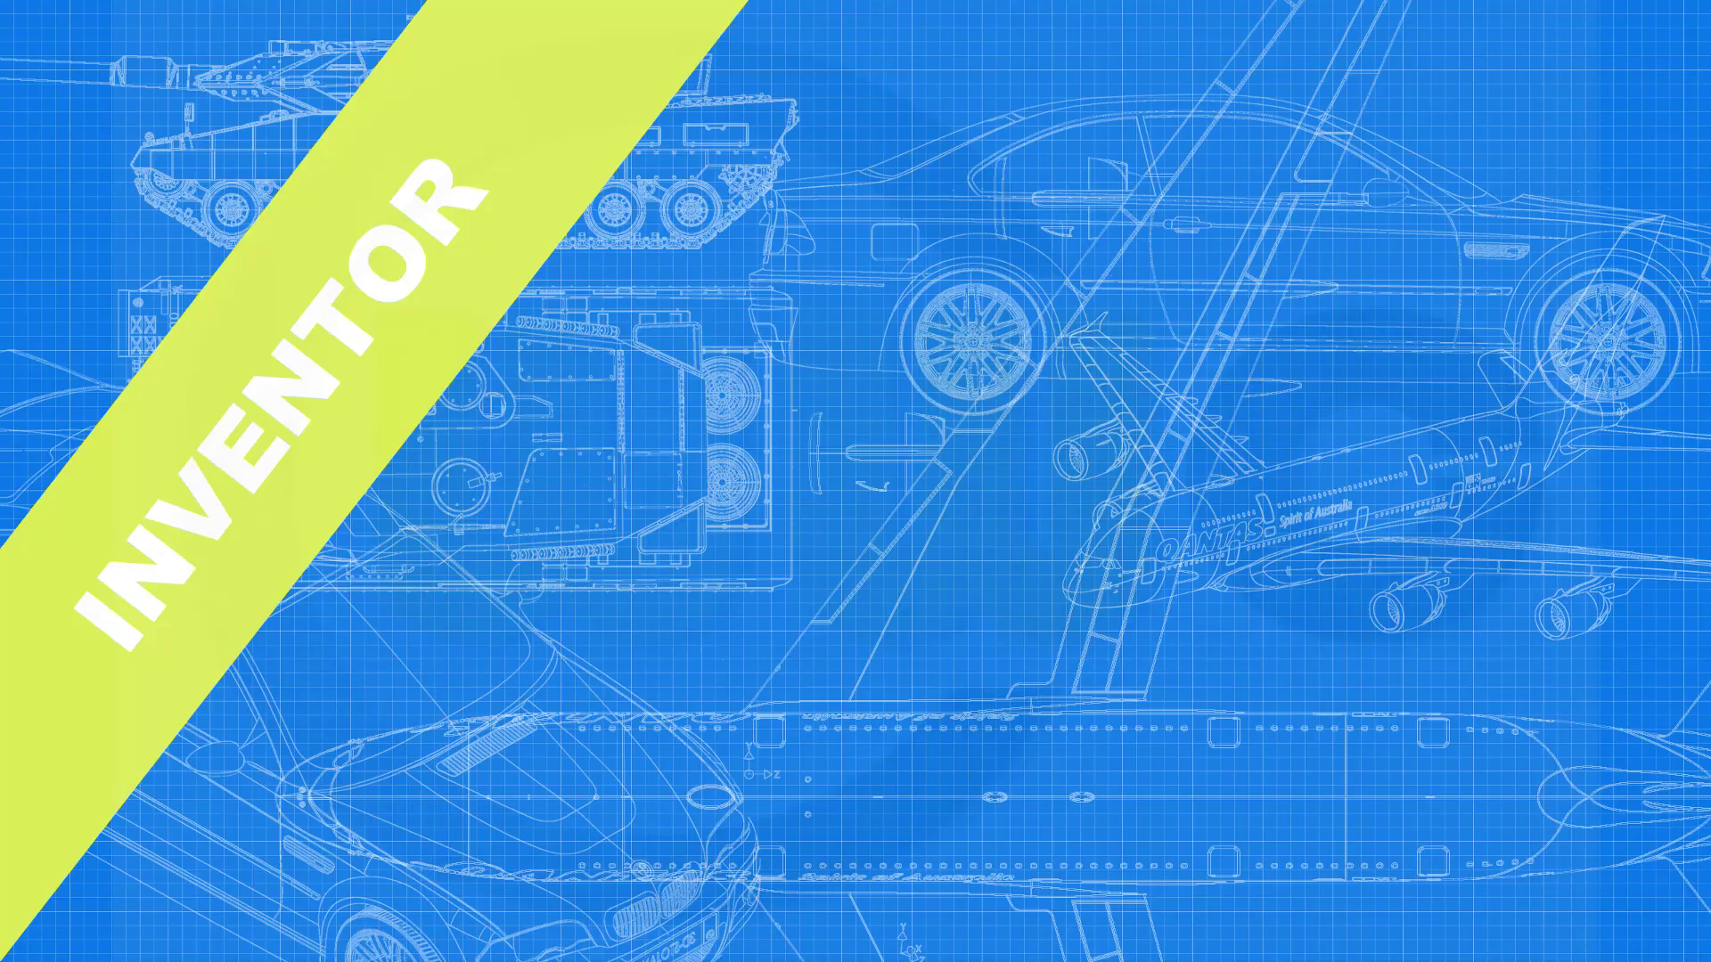